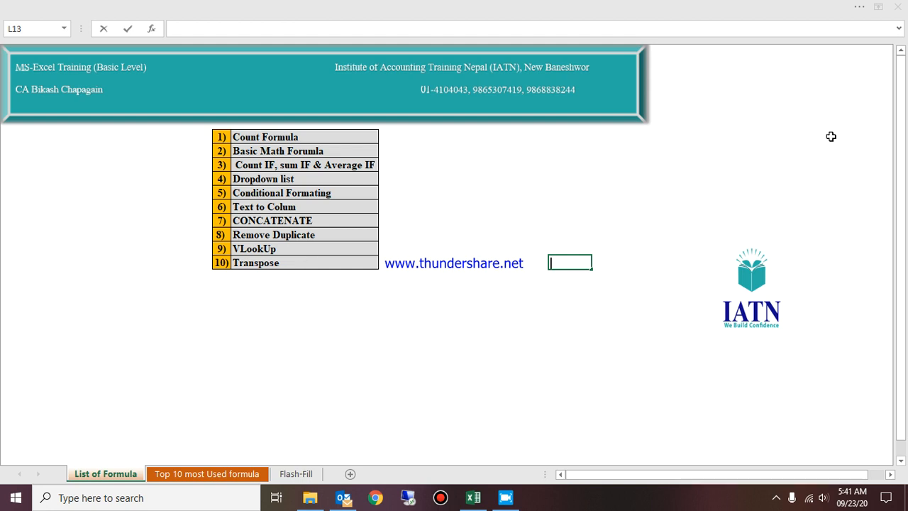
On the Top 10 most Used formula sheet, enter a COUNTA formula over the scores E3:E17 in cell I3
left_click(202, 473)
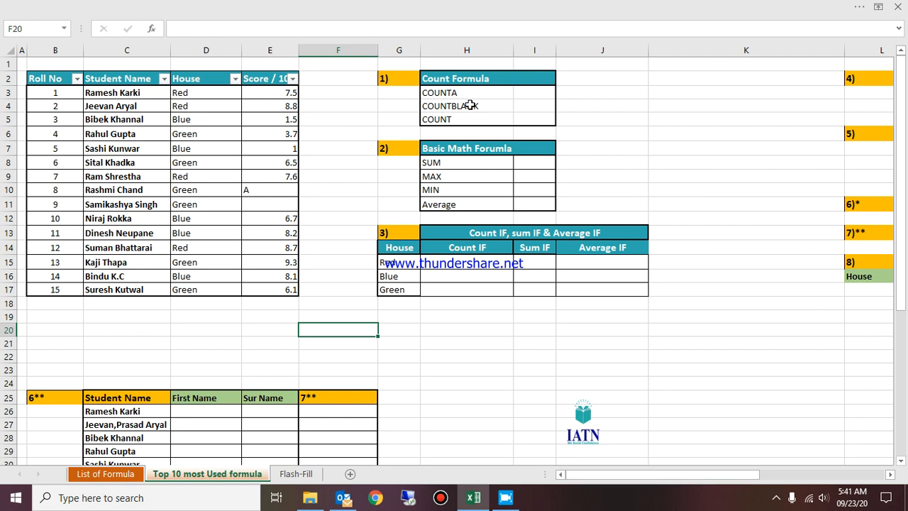
left_click(530, 93)
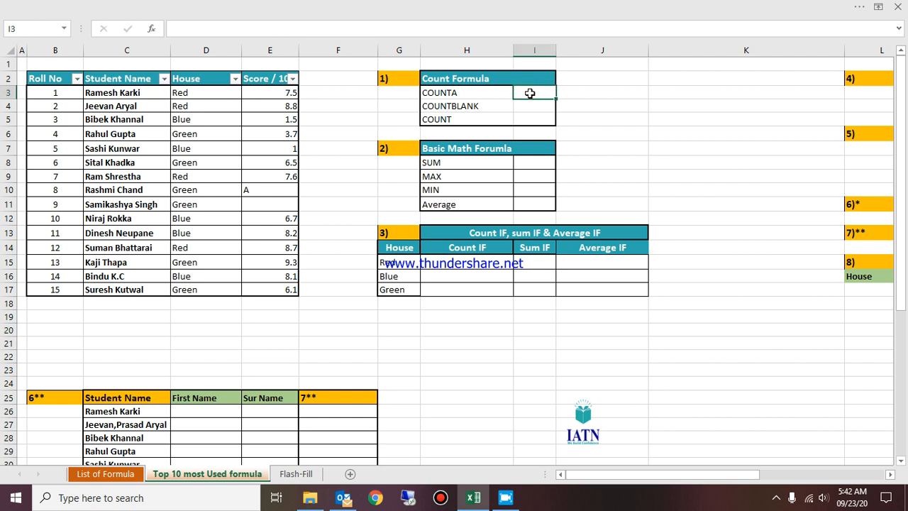
type("=")
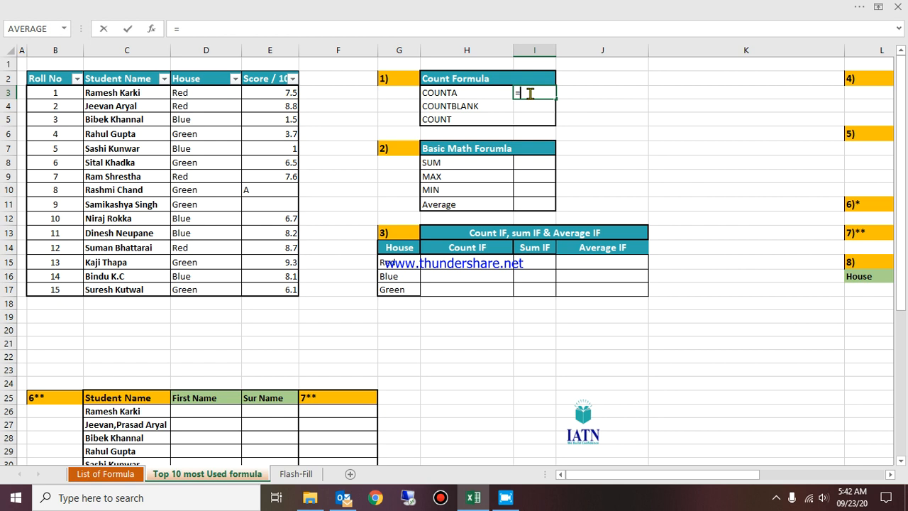
type("coun")
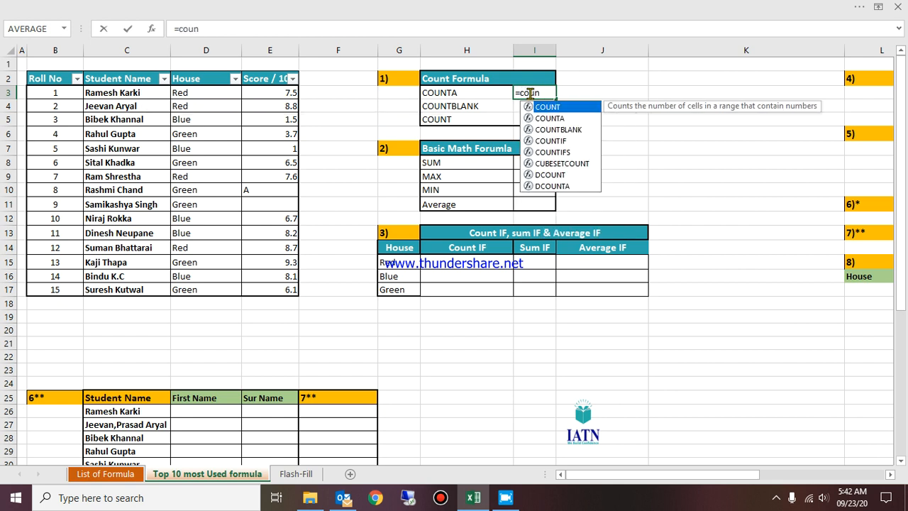
type("t")
key("Down")
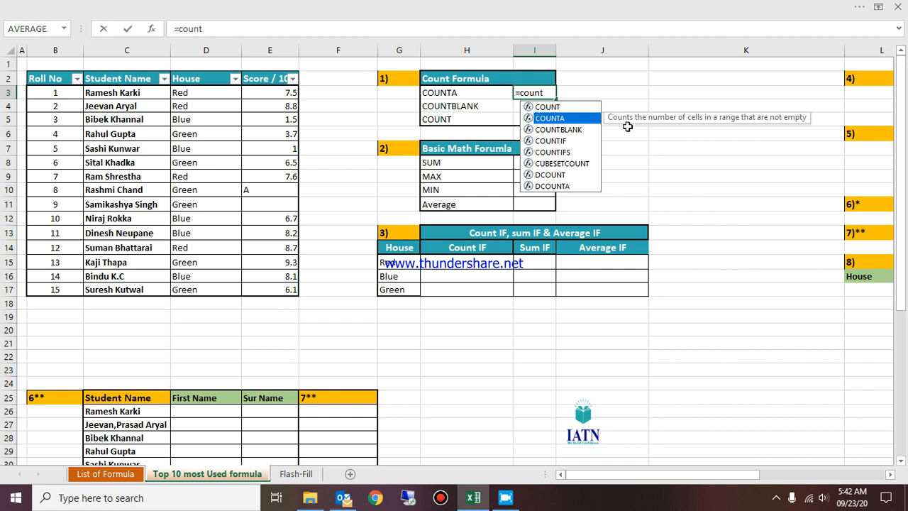
key("Tab")
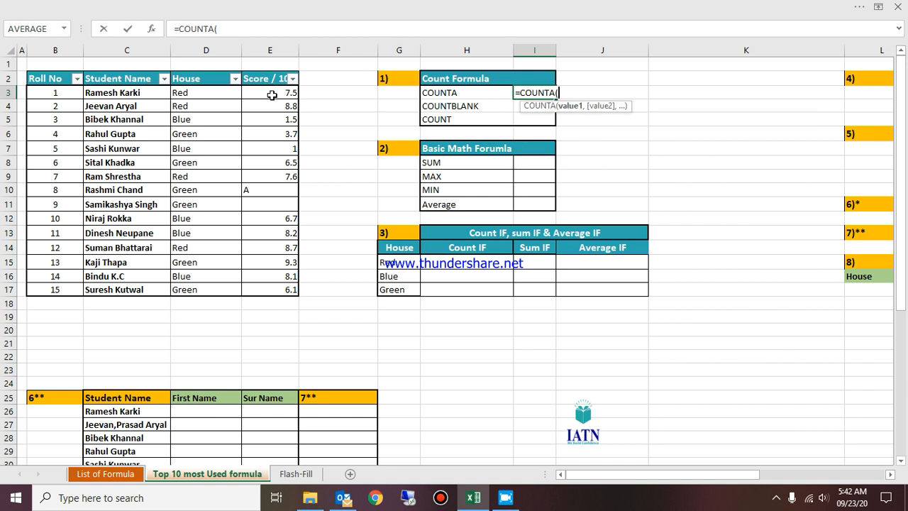
left_click(272, 94)
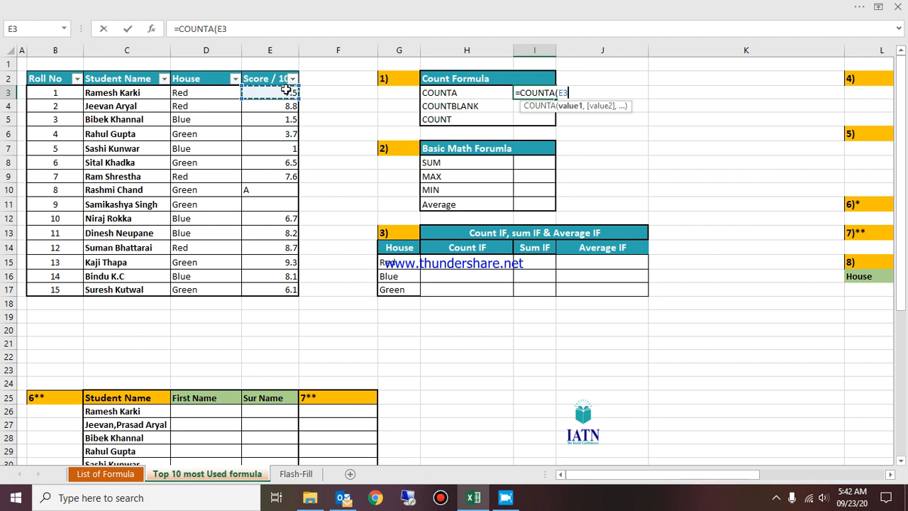
left_click_drag(286, 92, 283, 291)
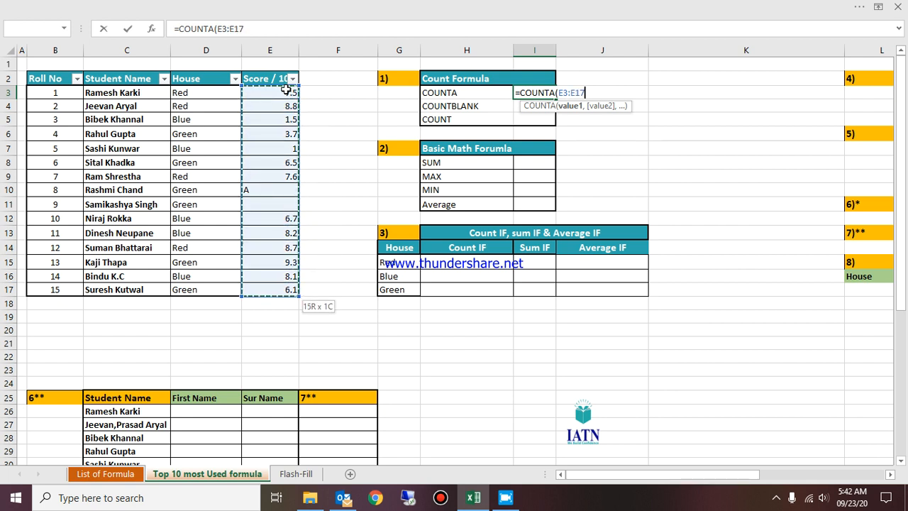
key("Return")
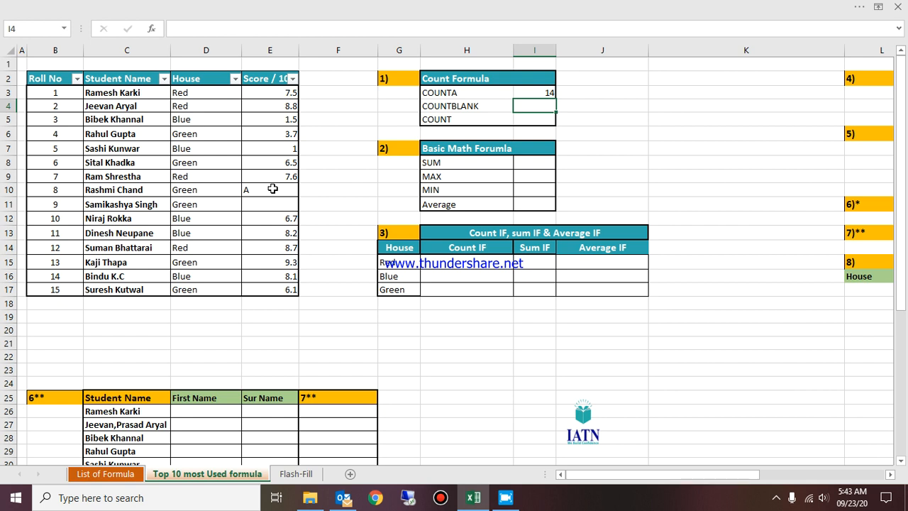
Enter a COUNTBLANK formula over the scores E3:E17 in cell I4
type("=coun")
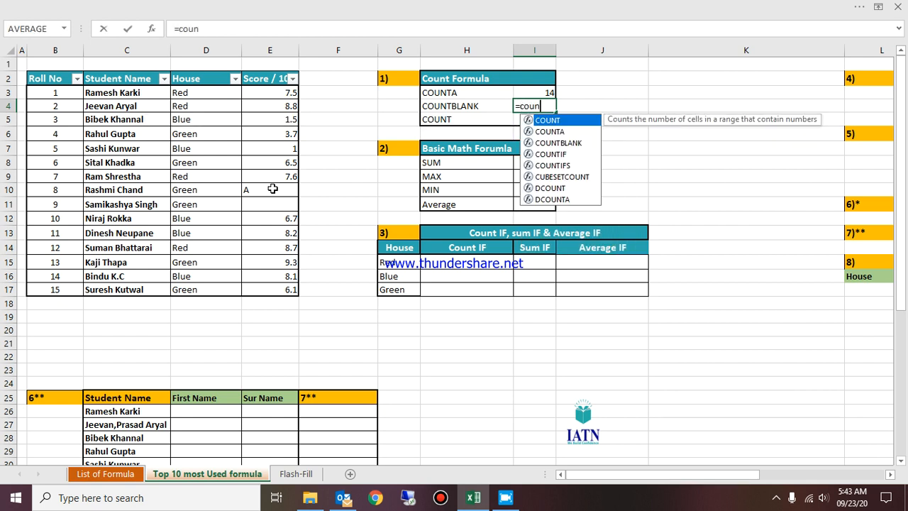
key("Down")
key("Down")
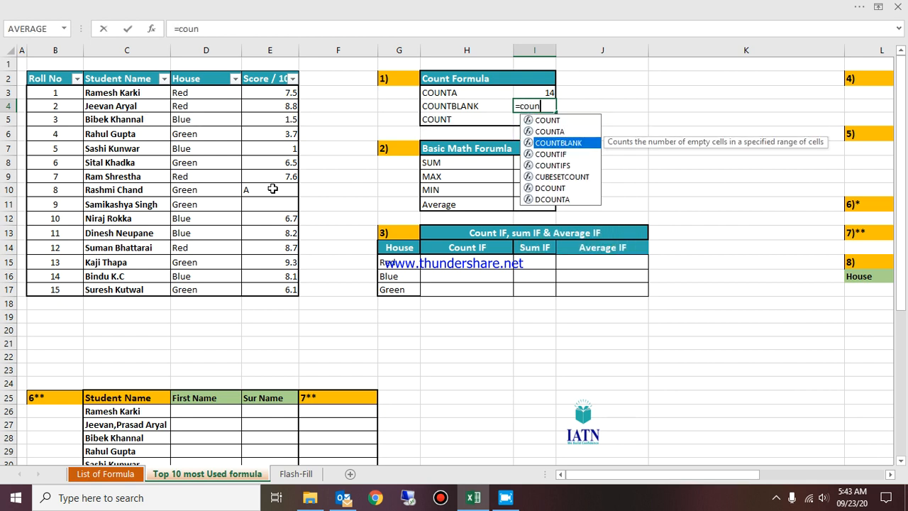
key("Tab")
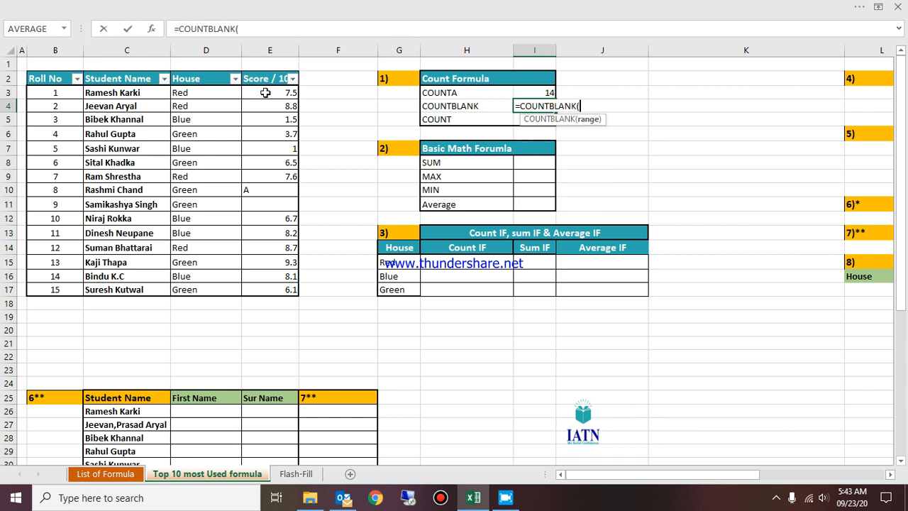
left_click_drag(264, 92, 270, 289)
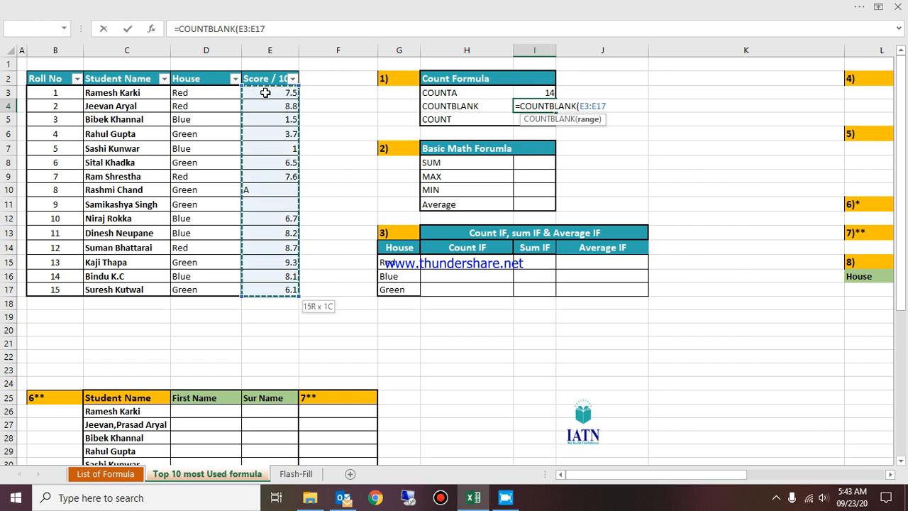
key("Return")
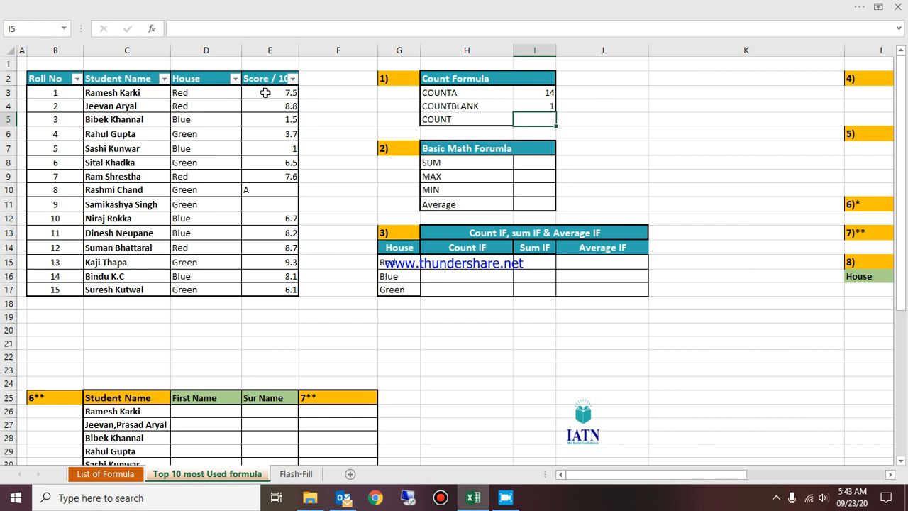
Enter a COUNT formula over the scores E3:E17 in cell I5
type("=count")
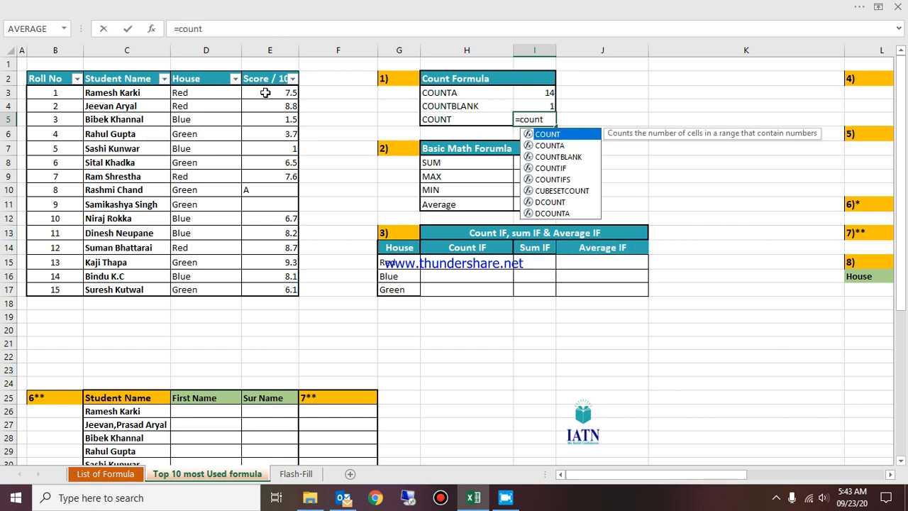
key("Tab")
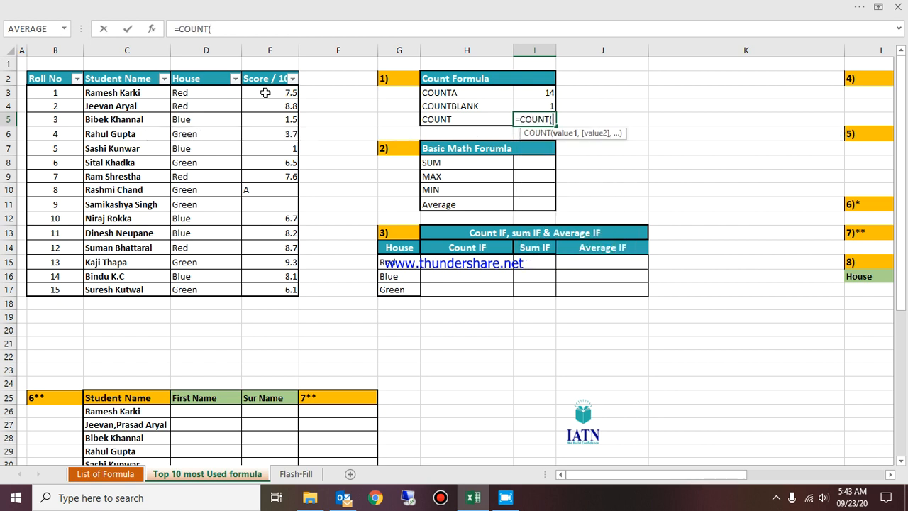
key("BackSpace")
key("BackSpace")
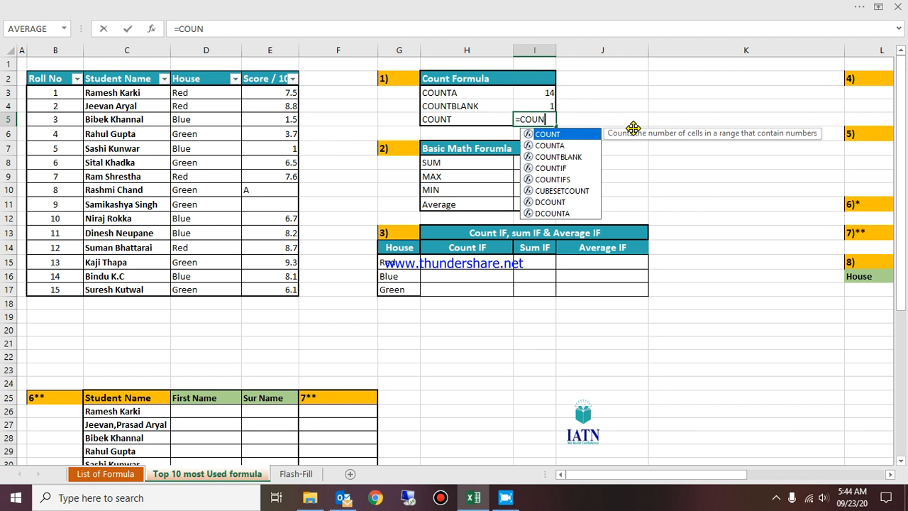
key("Tab")
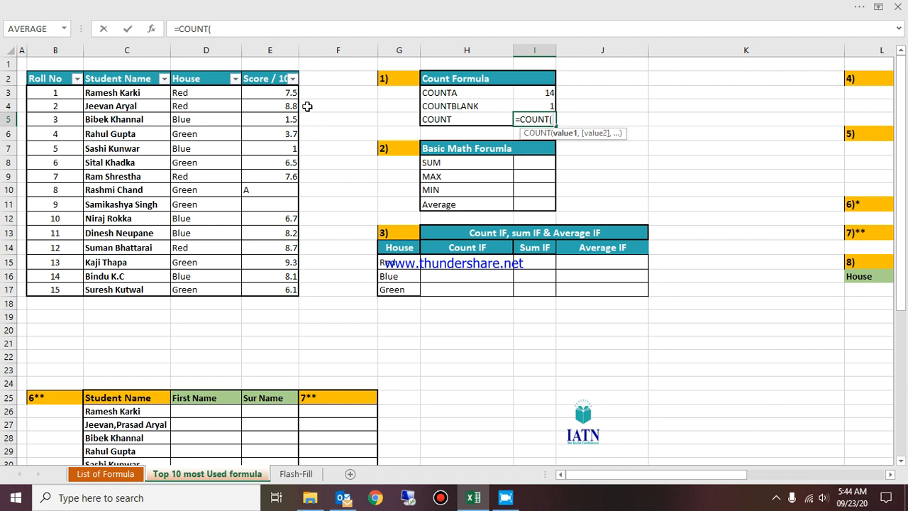
left_click(291, 92)
key("shift+Down")
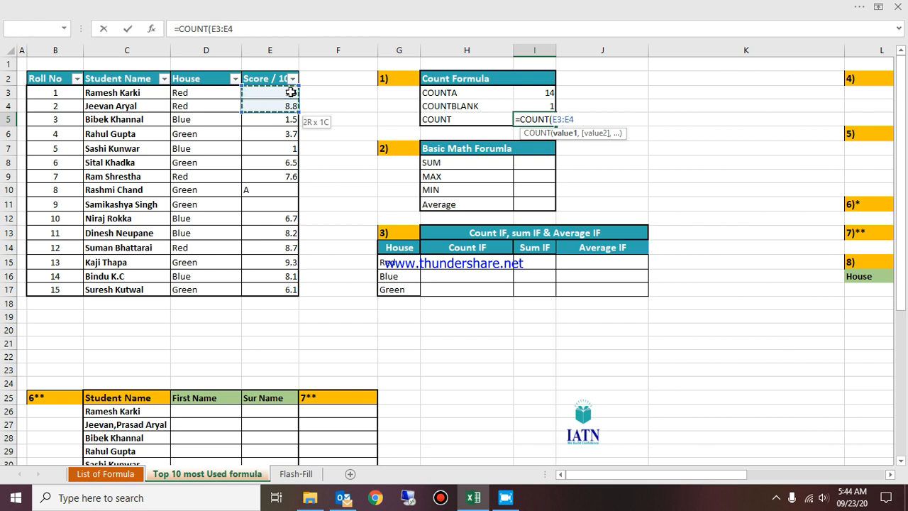
key("shift+Down")
key("shift+Down")
key("shift+Down")
key("shift+Down")
key("shift+Down")
key("shift+Down")
key("shift+Down")
key("shift+Down")
key("shift+Down")
key("shift+Down")
key("shift+Down")
key("shift+Down")
key("shift+Down")
key("Return")
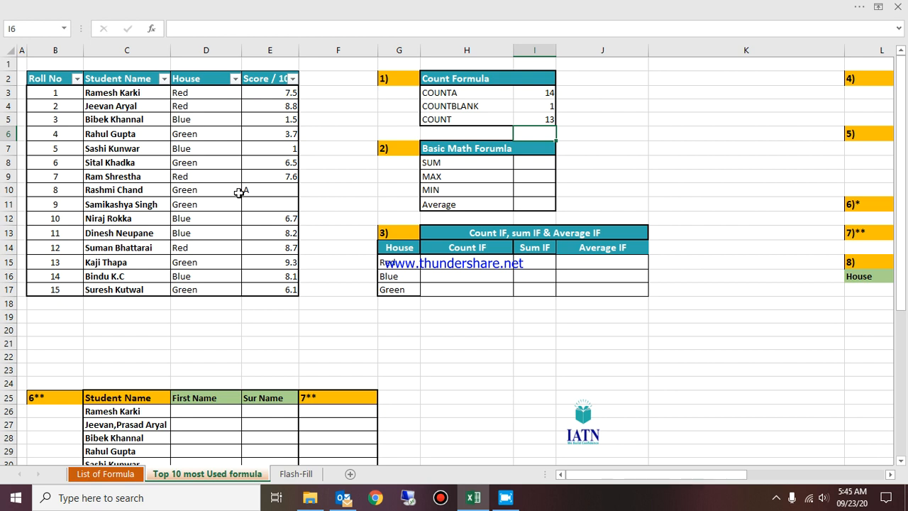
Enter a SUM formula over the scores E3:E17 in cell I8 of the Basic Math table
left_click(581, 150)
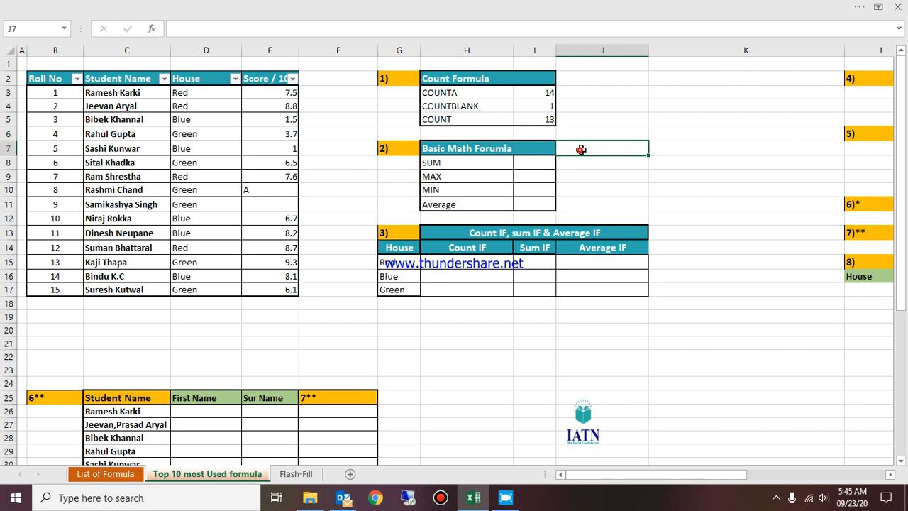
key("Left")
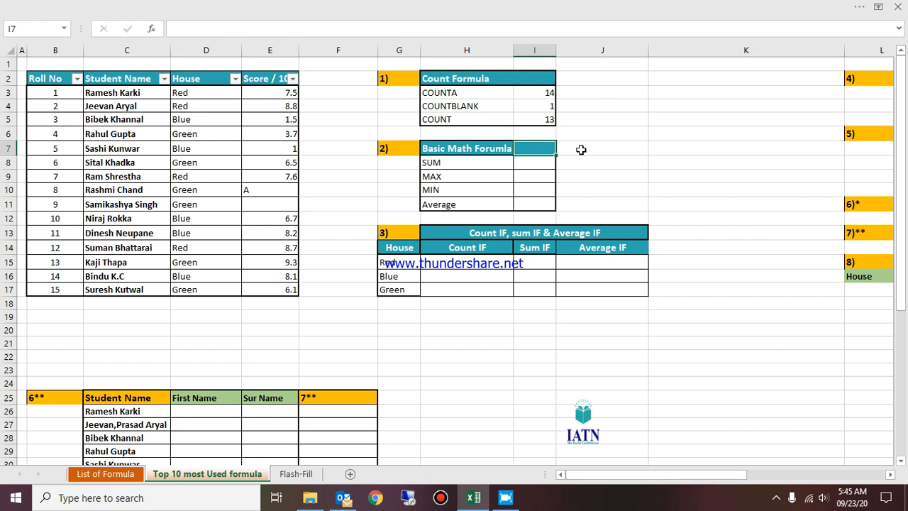
key("Down")
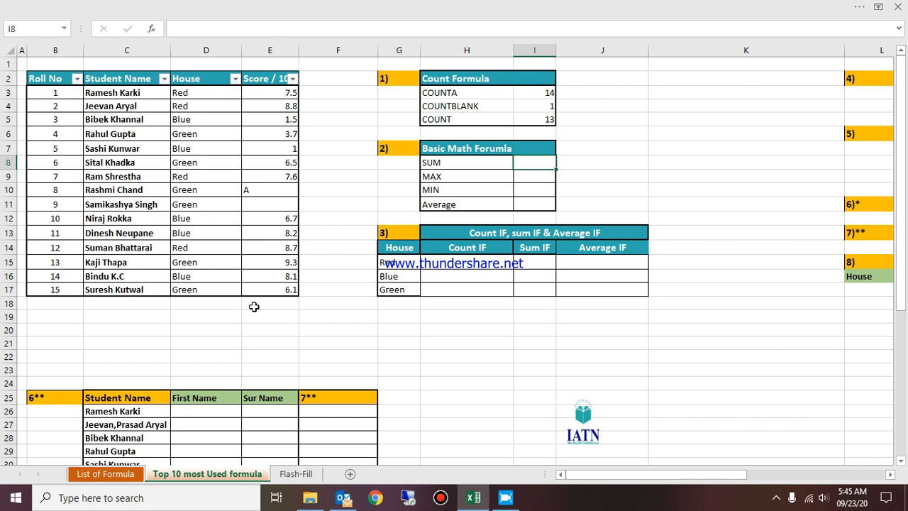
type("=sum")
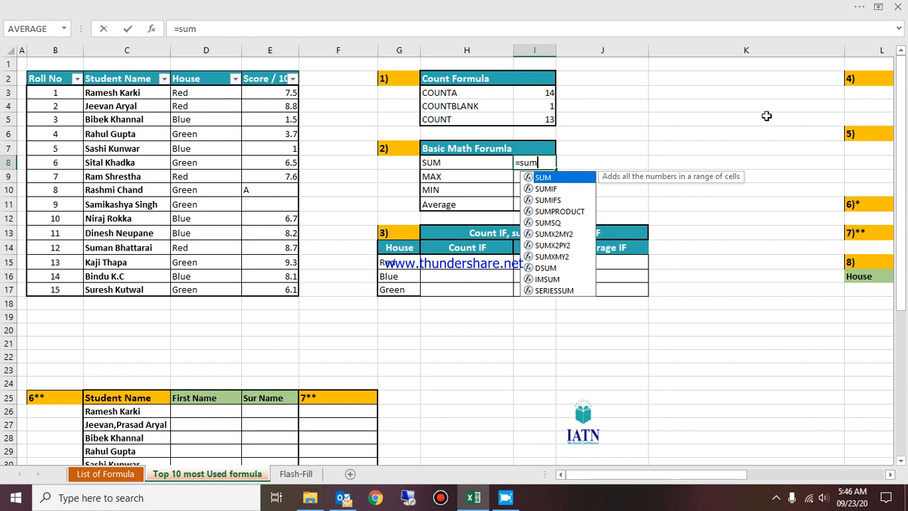
key("Tab")
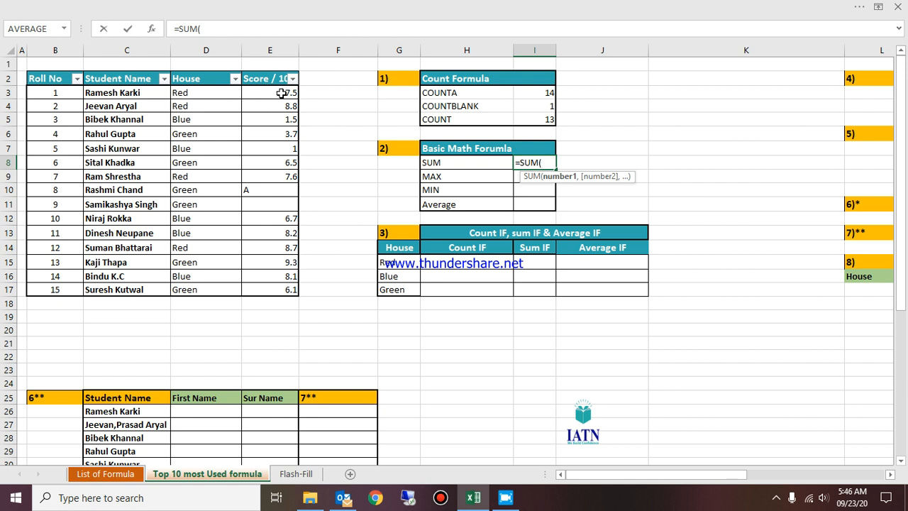
left_click_drag(282, 92, 283, 120)
key("shift+Down")
key("shift+Down")
key("shift+Down")
key("shift+Down")
key("shift+Down")
key("shift+Down")
key("shift+Down")
key("shift+Down")
key("shift+Down")
key("shift+Down")
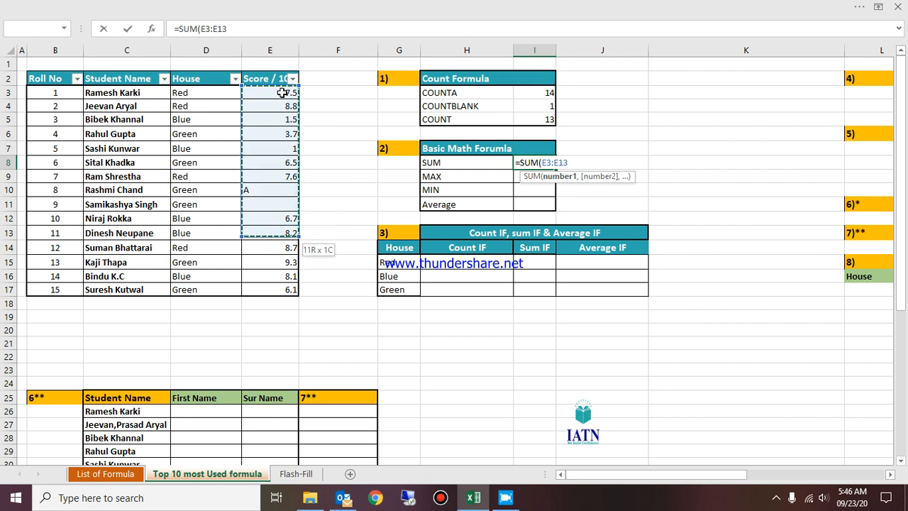
key("shift+Down")
key("shift+Down")
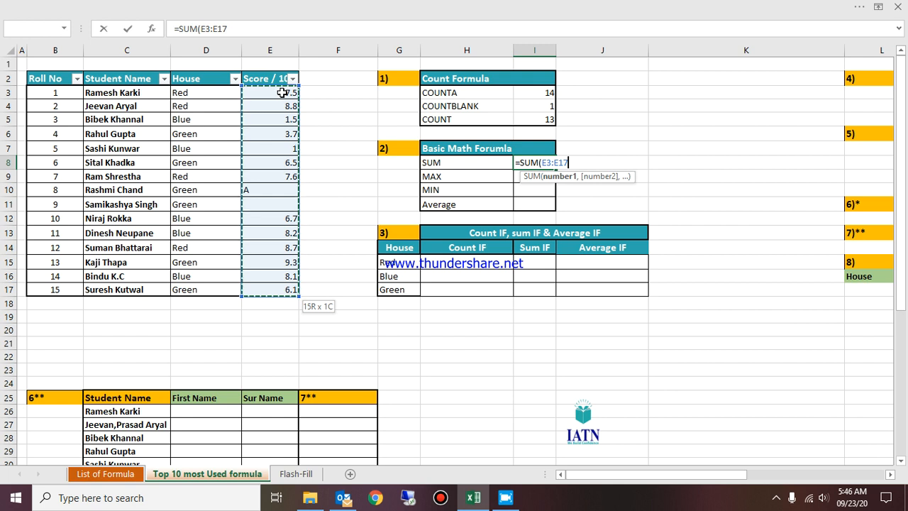
key("Return")
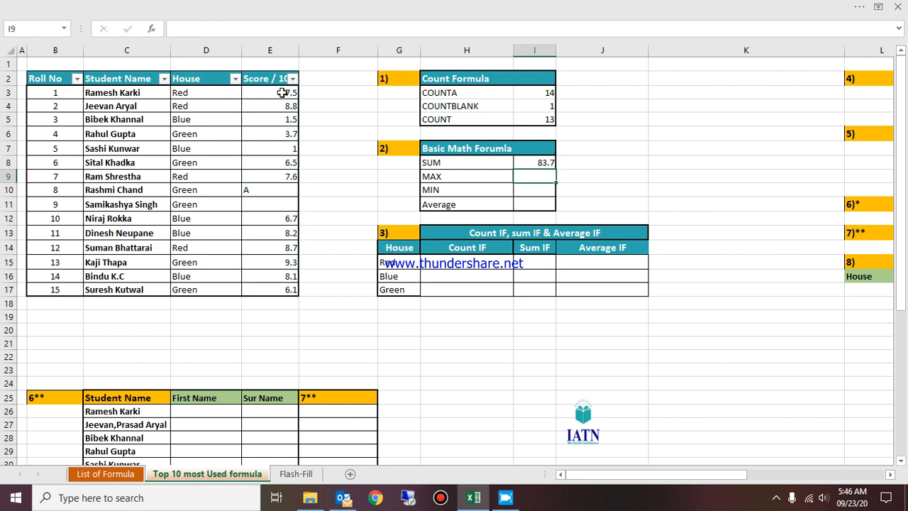
Select the scores E3:E17 and show the ribbon's tabs and commands permanently to check the sum in the status bar
key("Up")
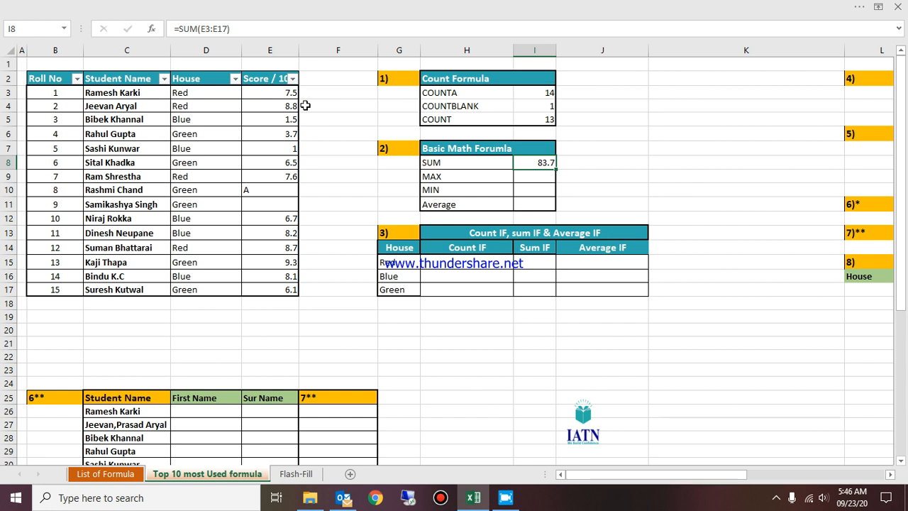
left_click_drag(262, 96, 262, 218)
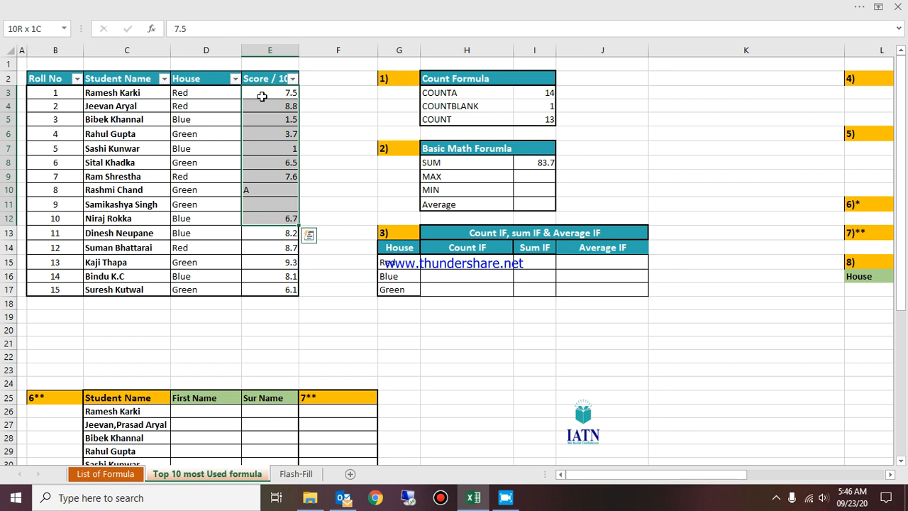
key("shift+Down")
key("shift+Down")
key("shift+Down")
key("shift+Down")
key("shift+Down")
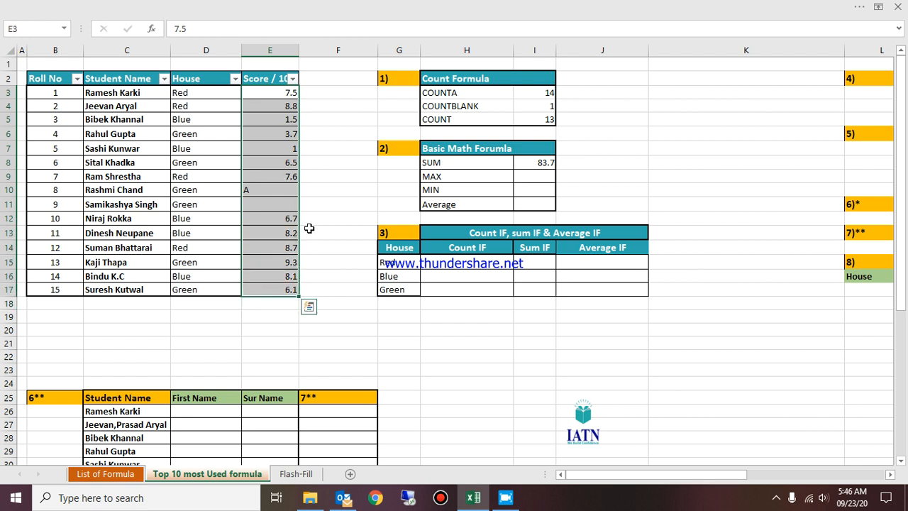
left_click(880, 7)
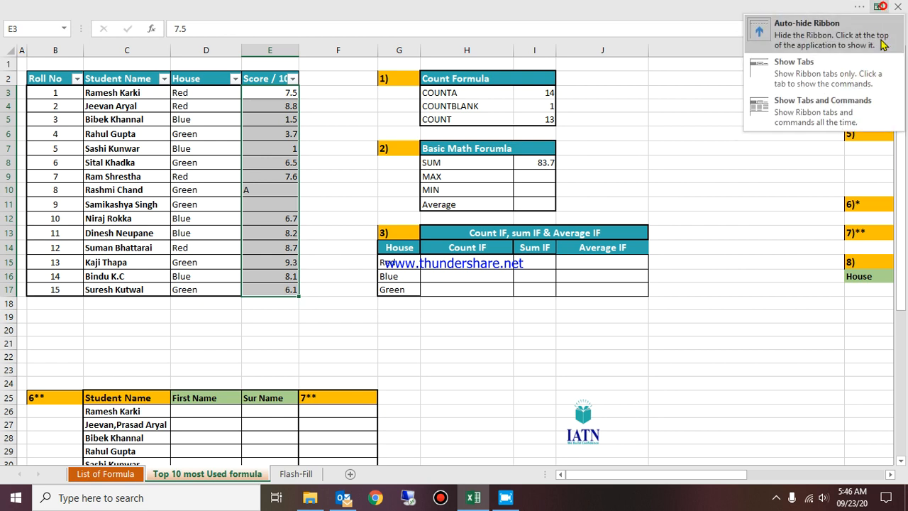
left_click(832, 114)
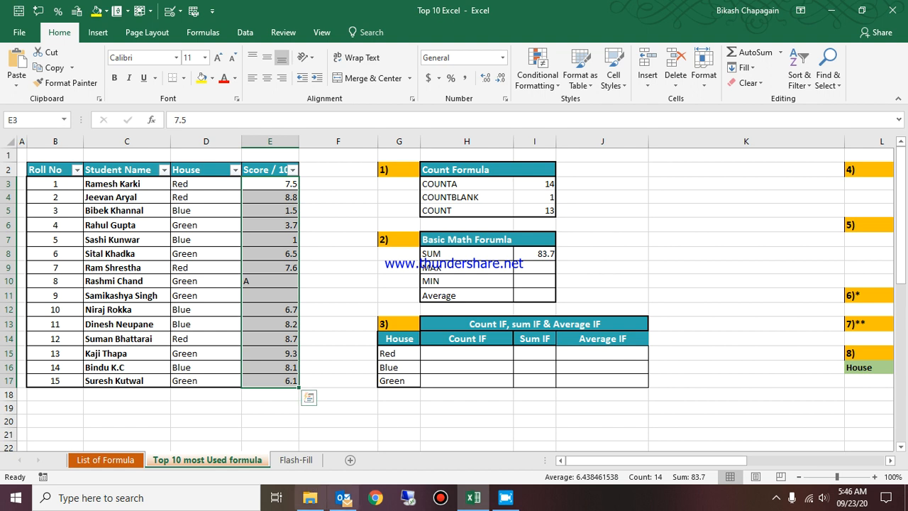
left_click(683, 245)
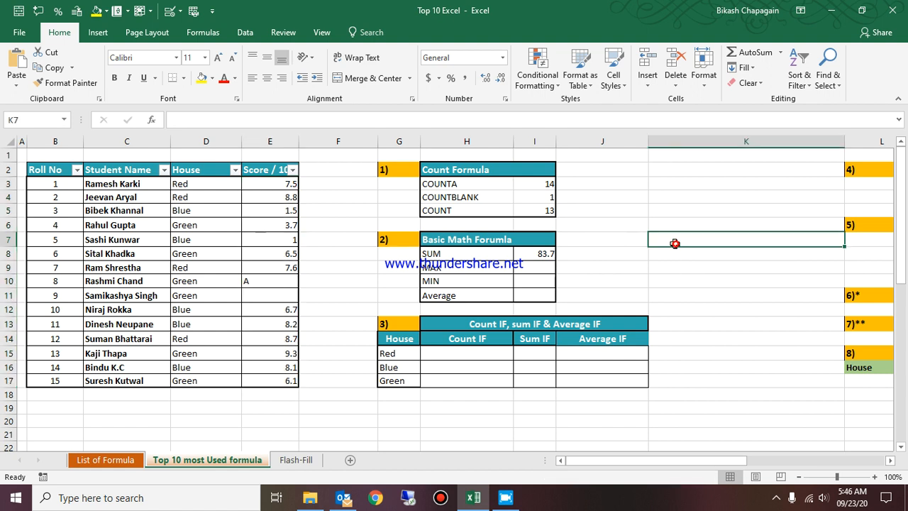
Enter a MAX formula over the scores E3:E17 in cell I9 of the Basic Math table
left_click(527, 269)
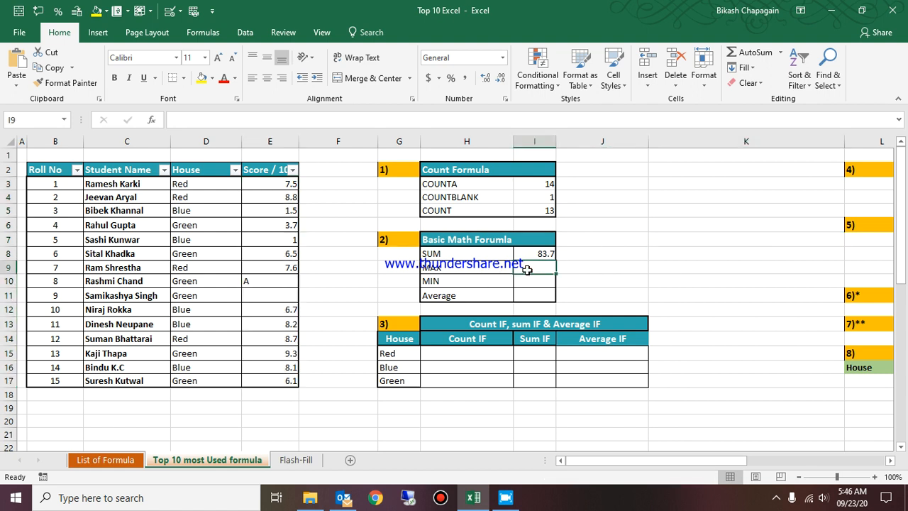
type("=max")
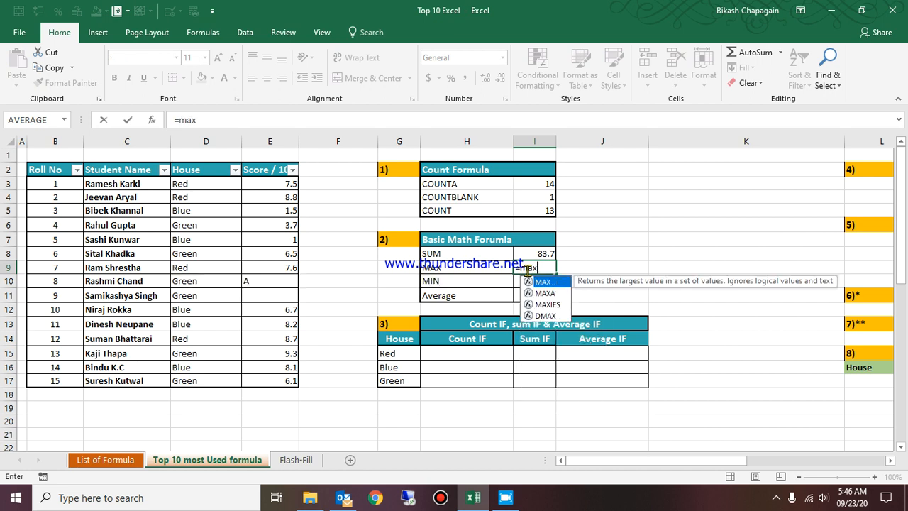
type("(")
left_click(273, 188)
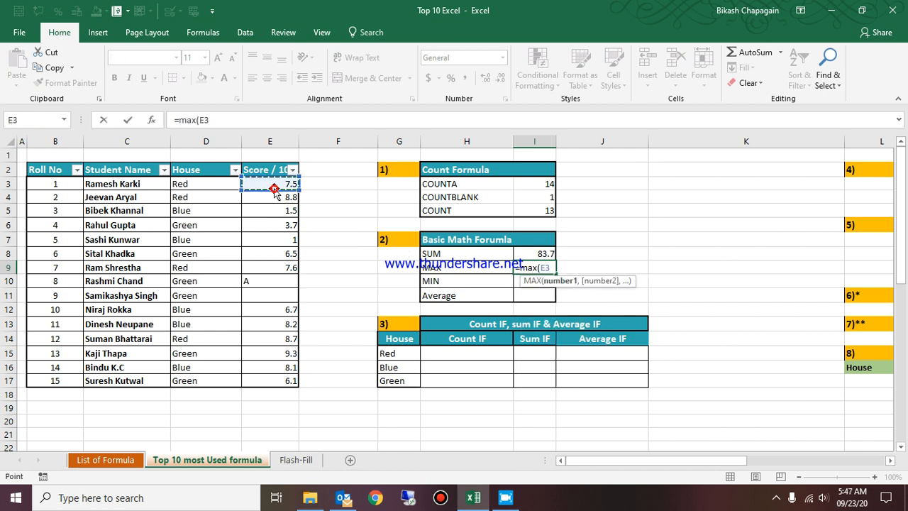
key("shift+Down")
key("shift+Down")
key("shift+Down")
key("shift+Down")
key("shift+Down")
key("shift+Down")
key("shift+Down")
key("shift+Down")
key("shift+Down")
key("shift+Down")
key("shift+Down")
key("shift+Down")
key("shift+Down")
key("shift+Down")
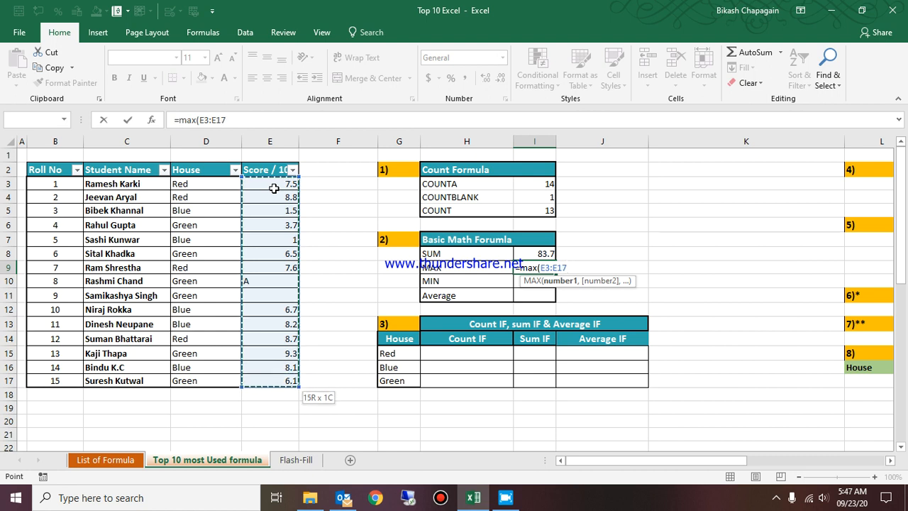
key("Return")
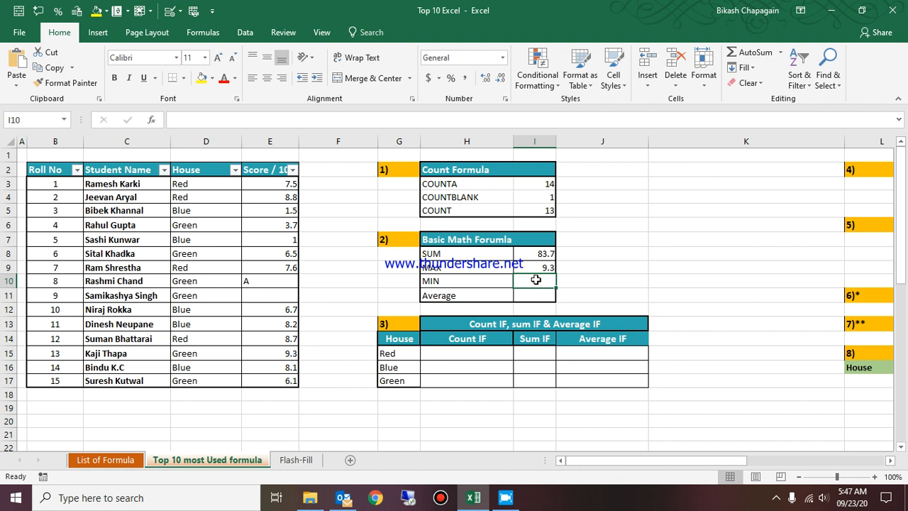
Enter a MIN formula over the scores E3:E17 in cell I10
type("=MIN(")
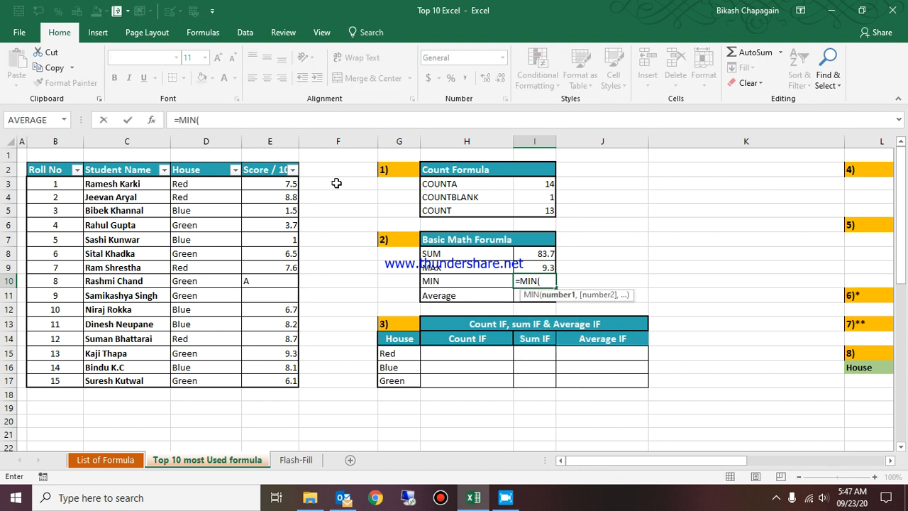
left_click_drag(277, 185, 279, 186)
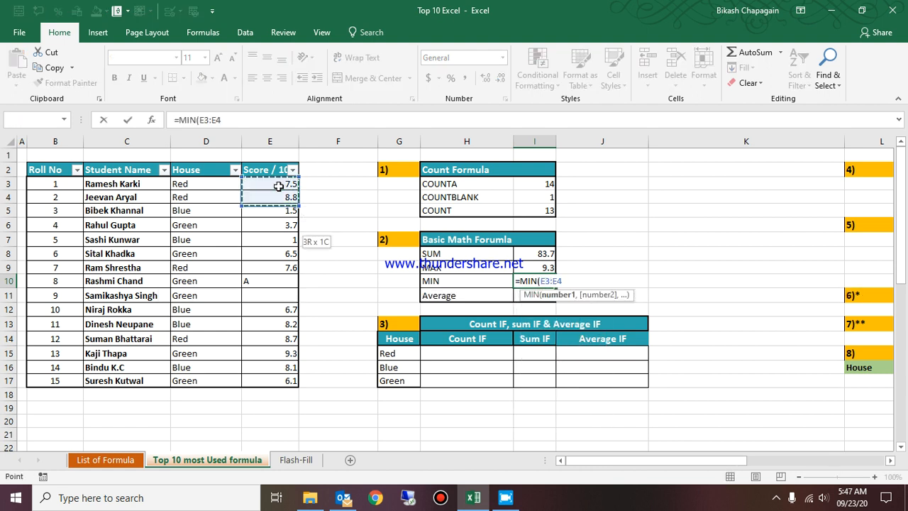
key("shift+Down")
key("shift+Down")
key("shift+Down")
key("shift+Down")
key("shift+Down")
key("shift+Down")
key("shift+Down")
key("shift+Down")
key("shift+Down")
key("shift+Down")
key("shift+Down")
key("shift+Down")
key("shift+Down")
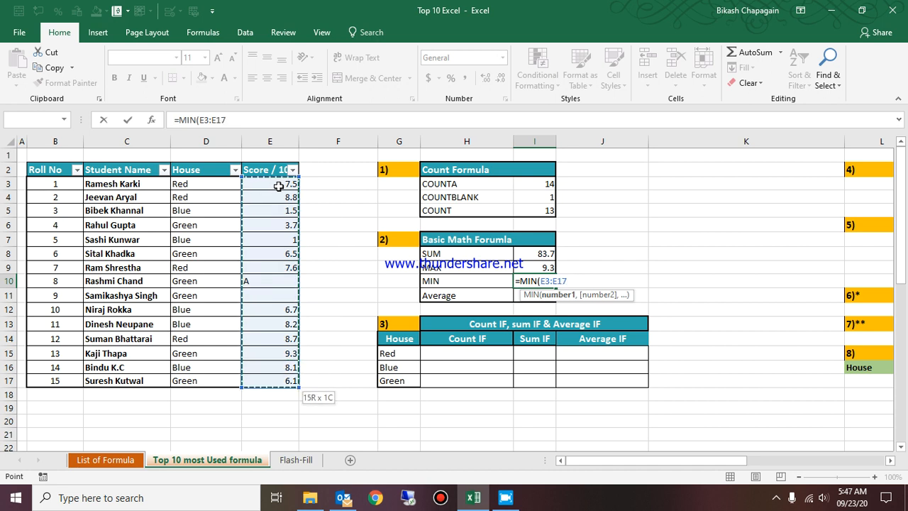
key("Return")
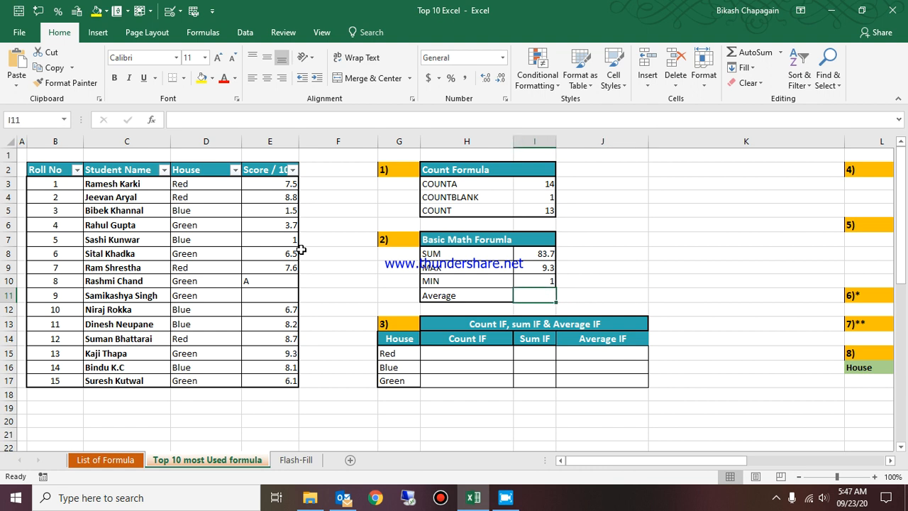
Enter an AVERAGE formula over the scores E3:E17 in cell I11
type("=average")
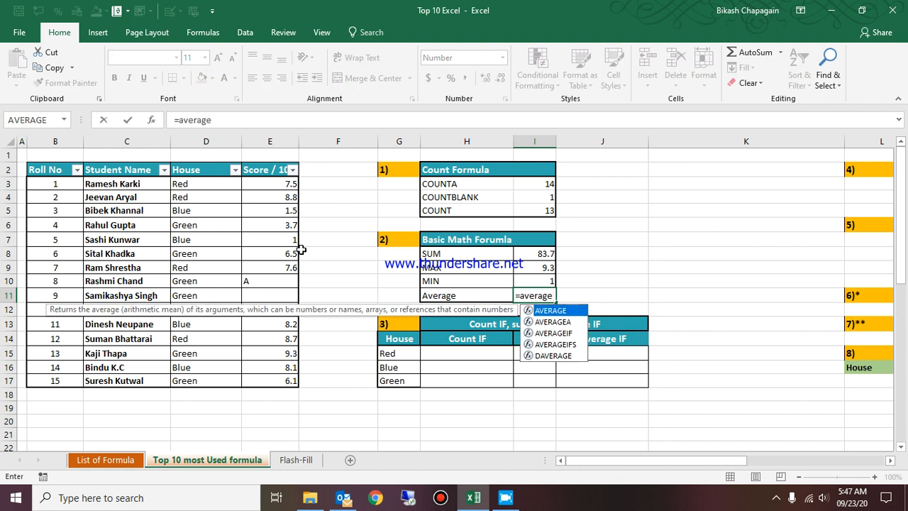
key("Tab")
left_click_drag(275, 181, 290, 381)
key("Return")
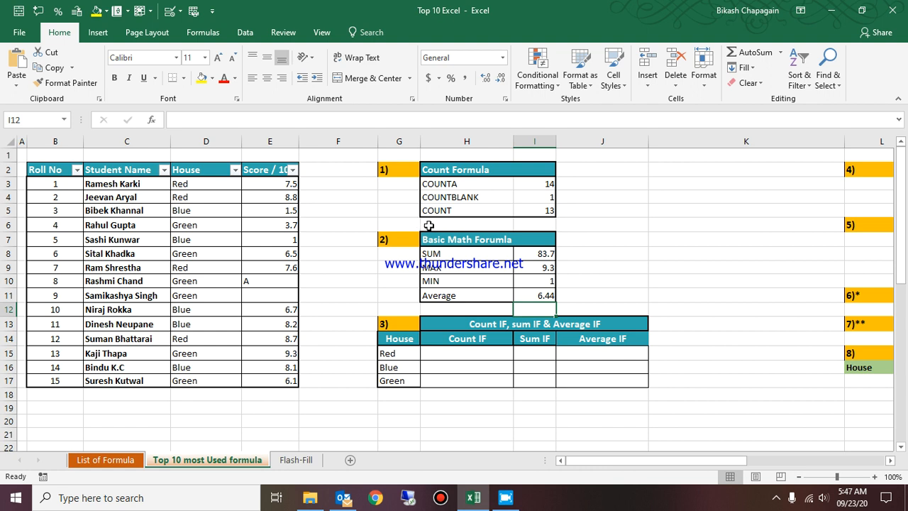
Examine the Count IF, Sum IF and Average IF columns for the Red, Blue and Green houses in the third table
scroll(426, 245, "down", 2)
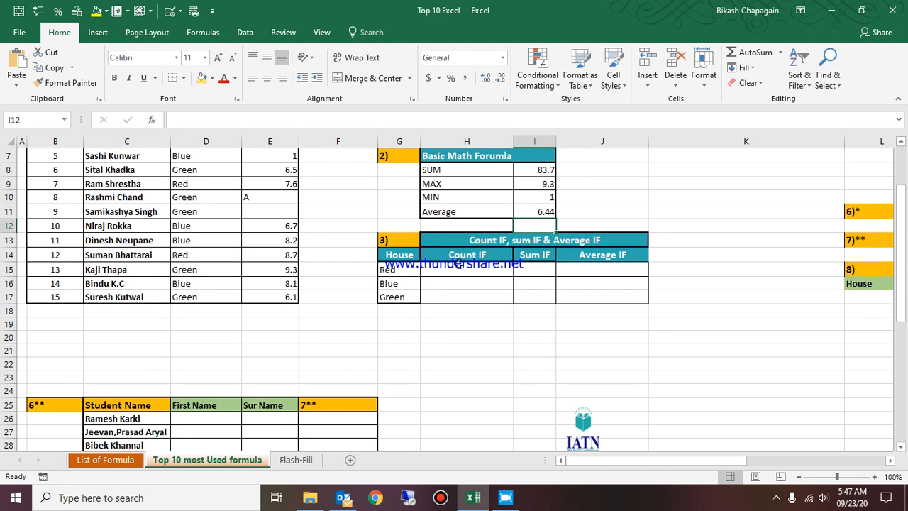
scroll(469, 271, "up", 1)
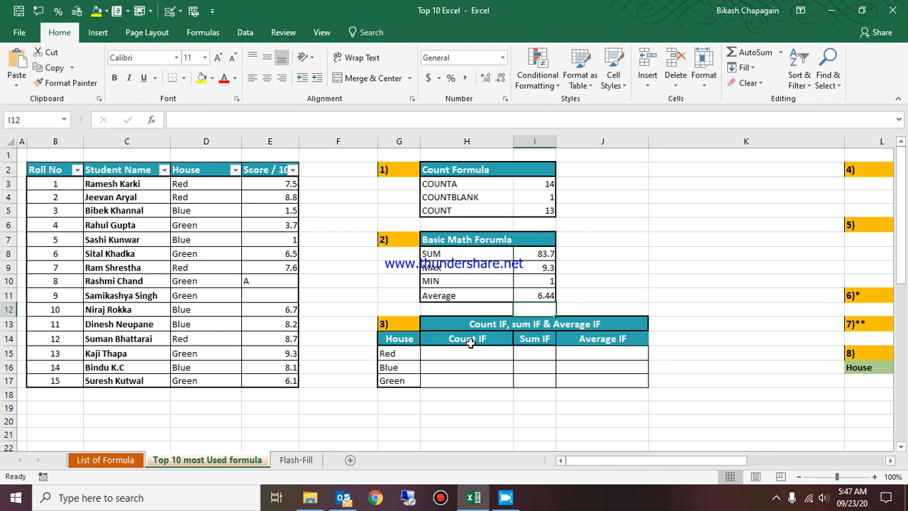
left_click(473, 341)
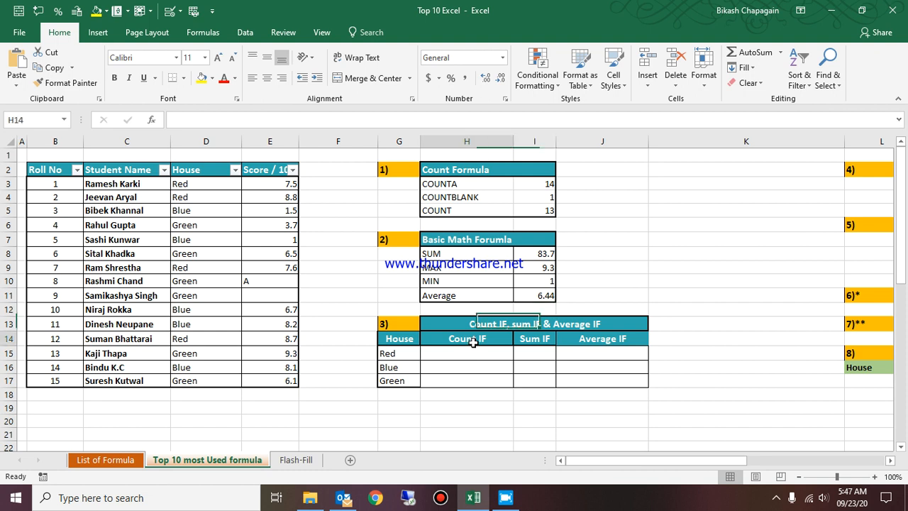
key("Down")
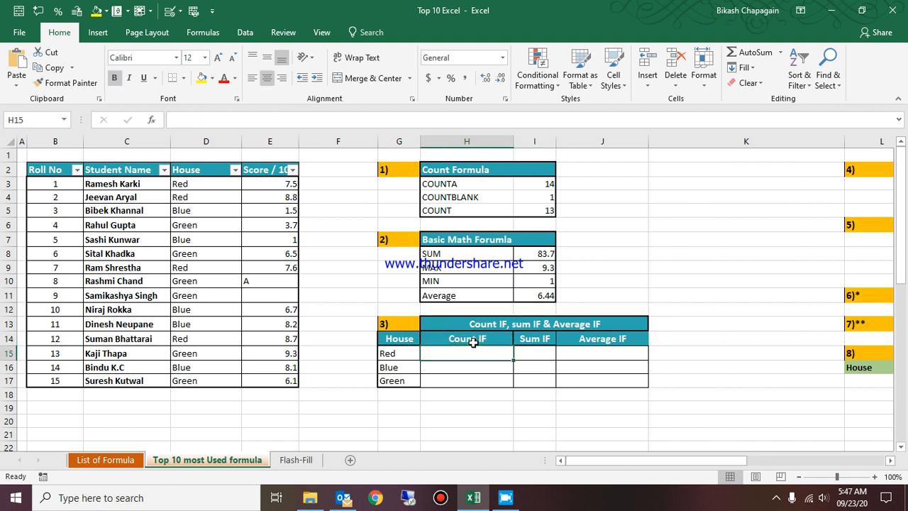
key("shift+Down")
key("shift+Down")
key("Right")
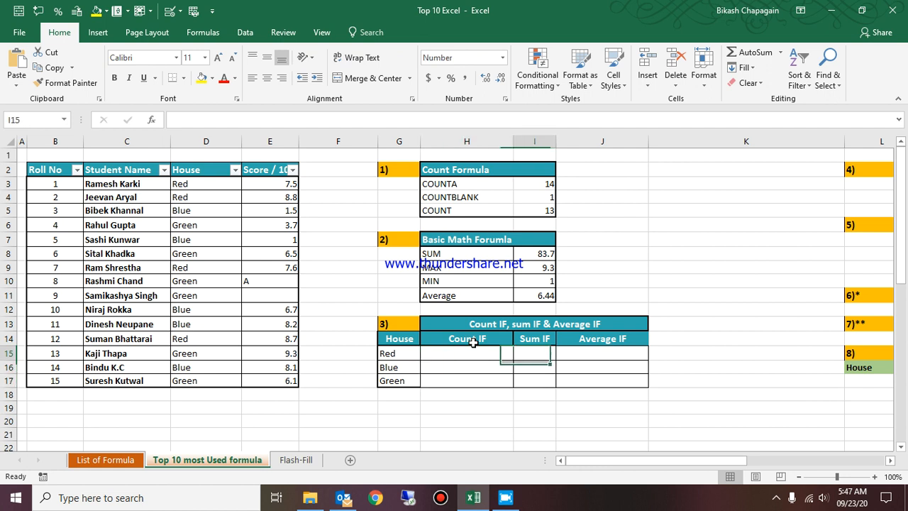
key("shift+Down")
key("shift+Down")
key("Right")
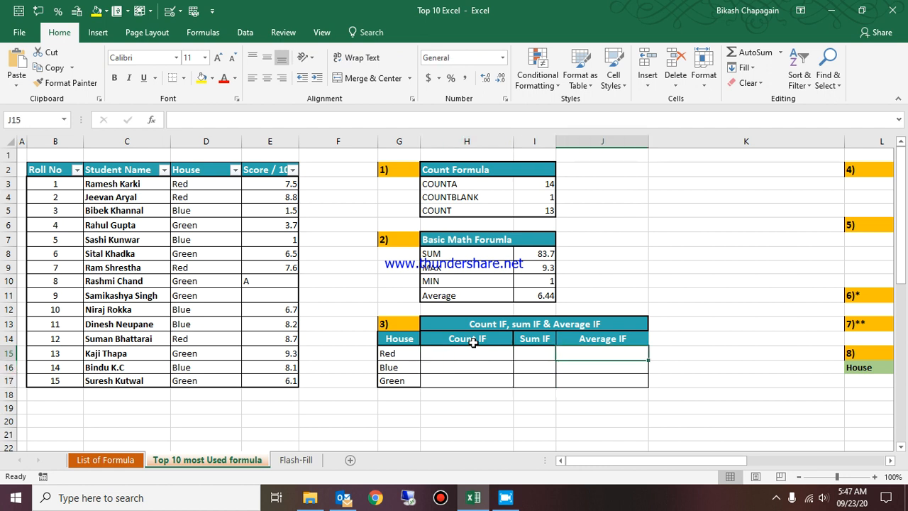
key("shift+Down")
key("shift+Down")
key("Left")
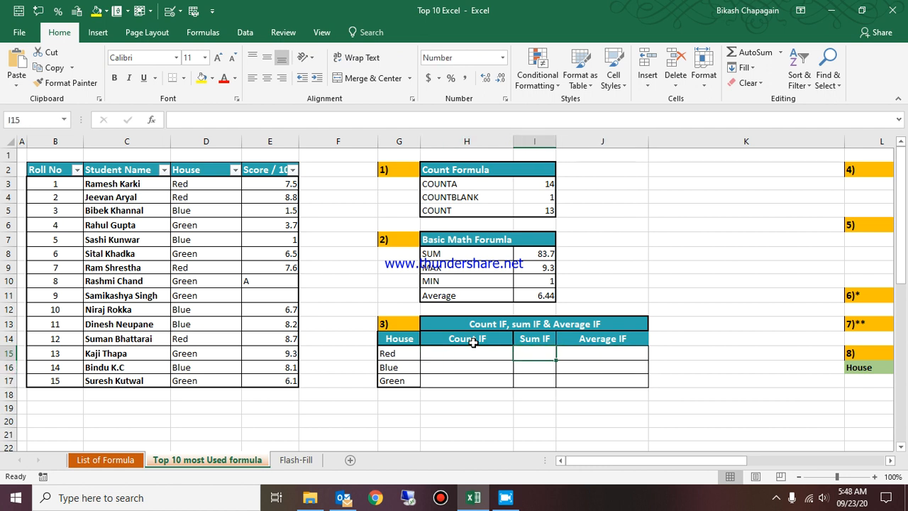
key("Left")
key("Left")
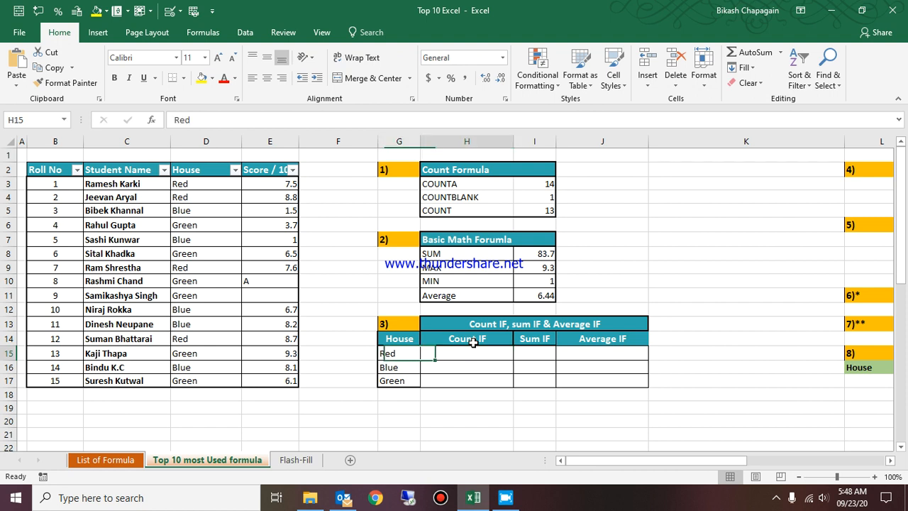
key("Right")
key("Left")
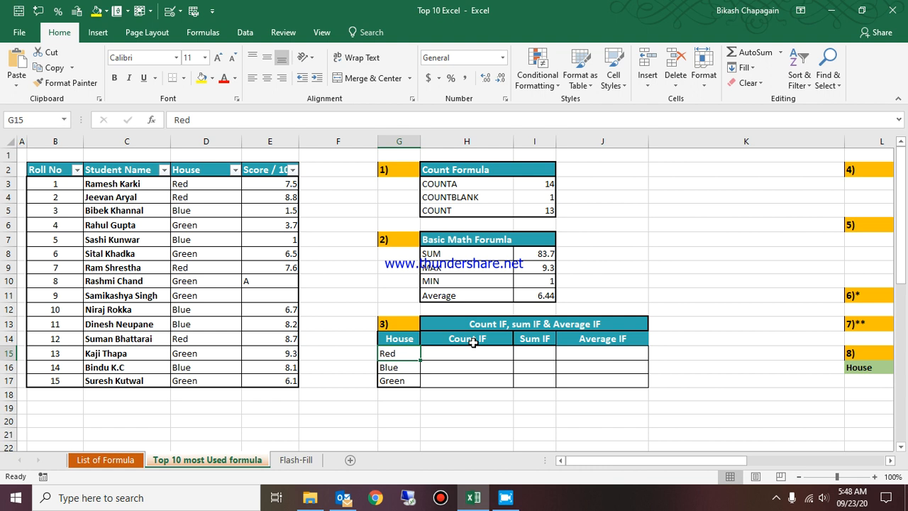
key("Right")
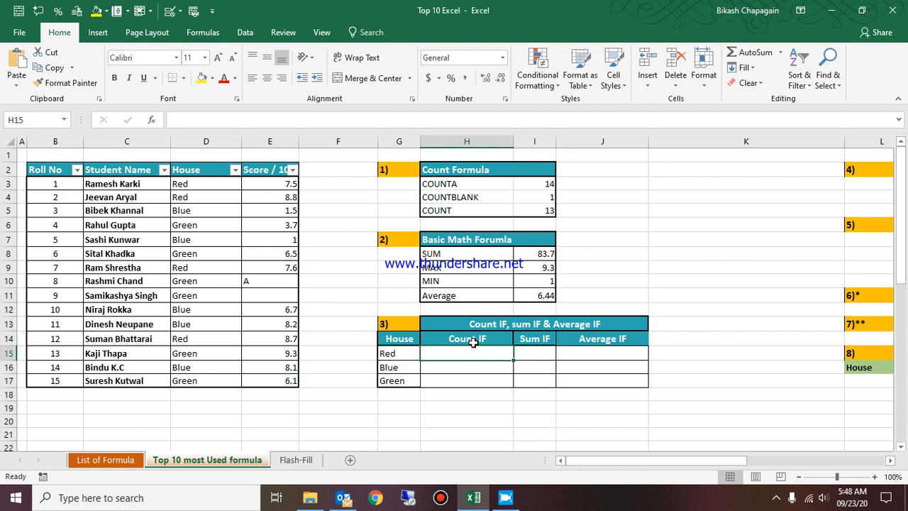
key("Right")
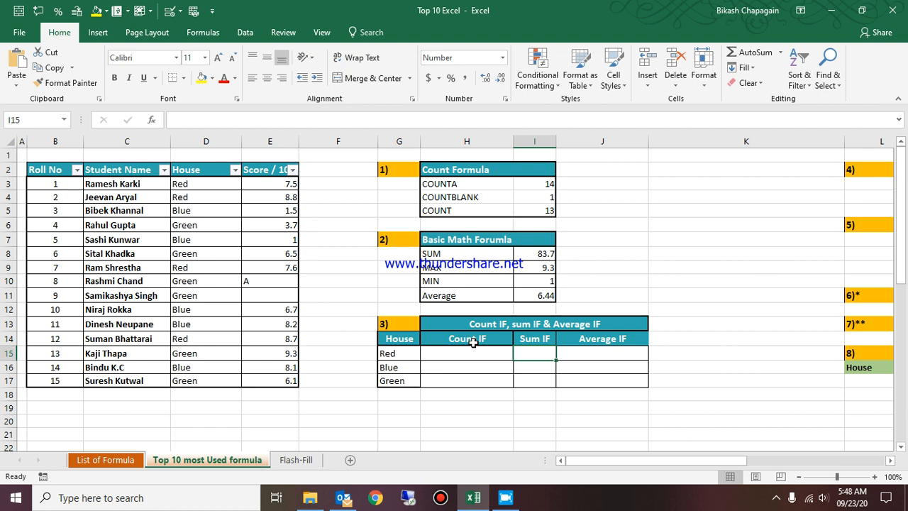
key("Right")
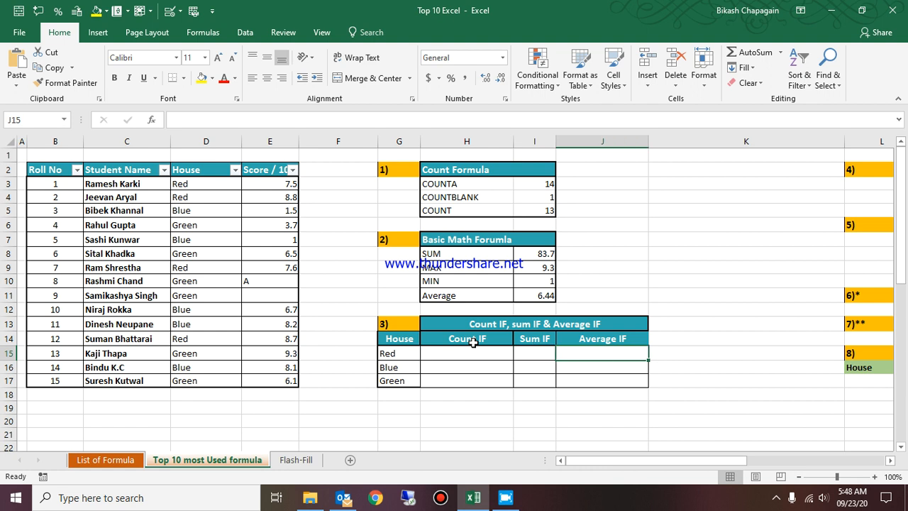
Compare the Average IF column with the overall average formula in I11, and review the Red house criterion in G15
key("Up")
key("Up")
key("Up")
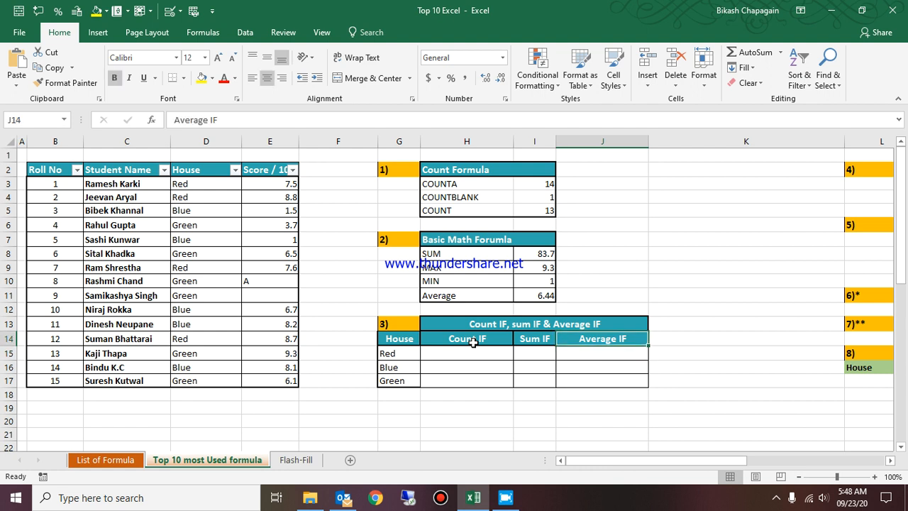
key("Left")
key("Up")
key("Up")
key("Down")
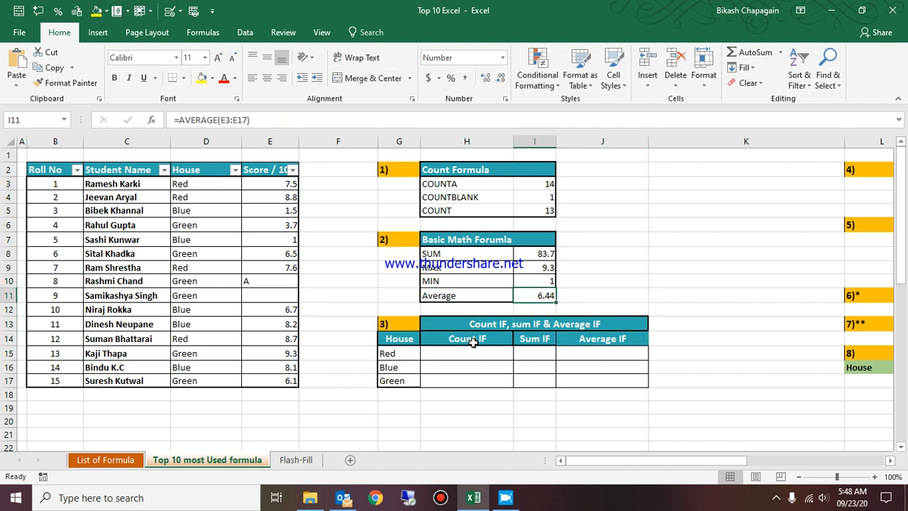
key("Down")
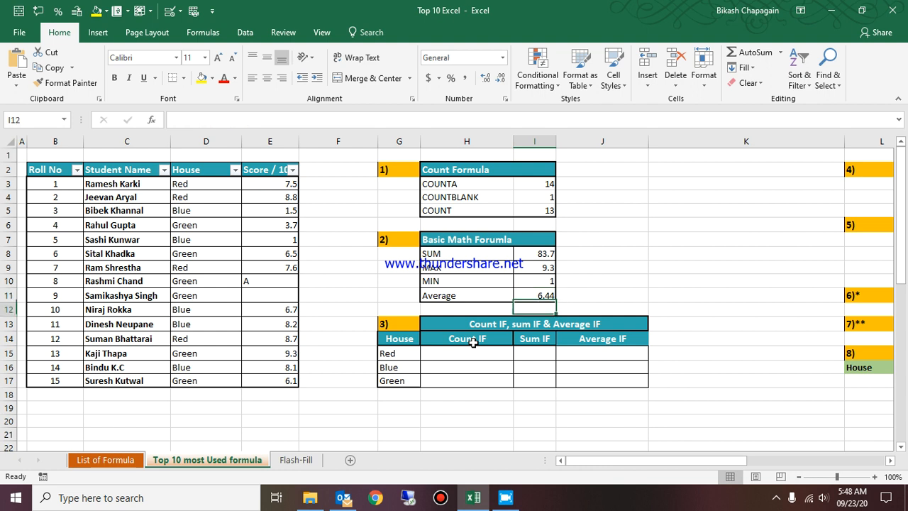
key("Down")
key("Left")
key("Down")
key("Down")
key("Right")
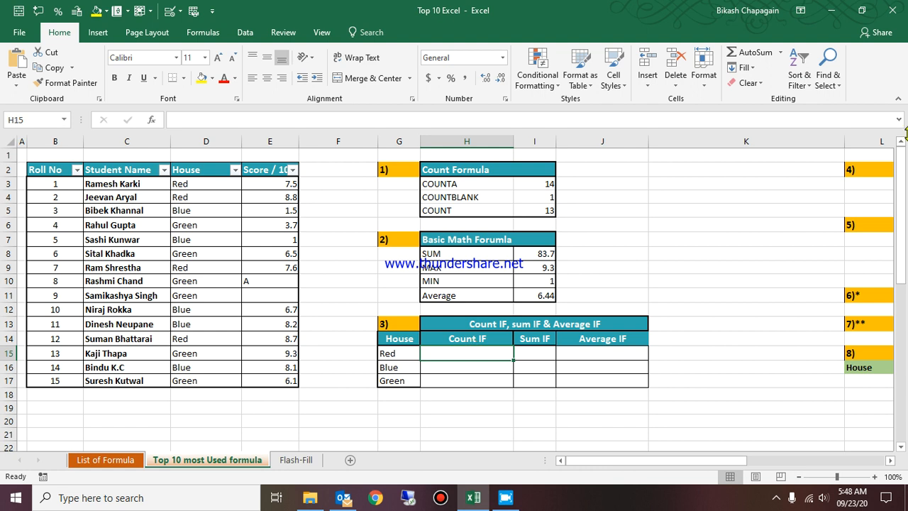
key("Left")
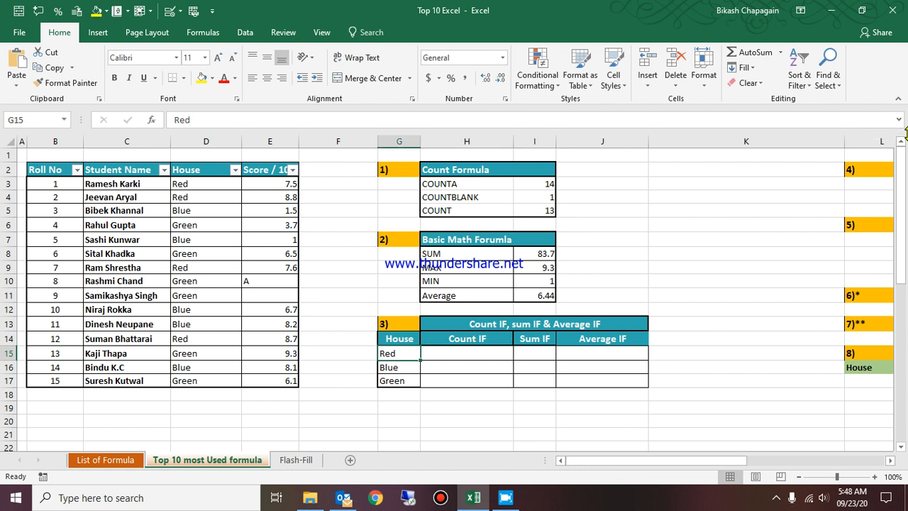
Enter a COUNTIF formula in H15 over the houses D3:D17 with D3 (Red) as the criterion
key("Right")
type("=count")
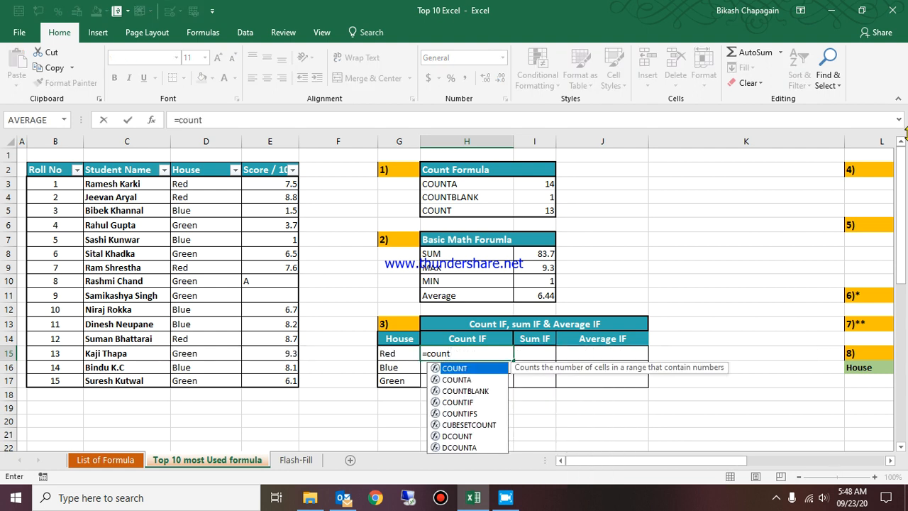
key("Down")
key("Down")
key("Down")
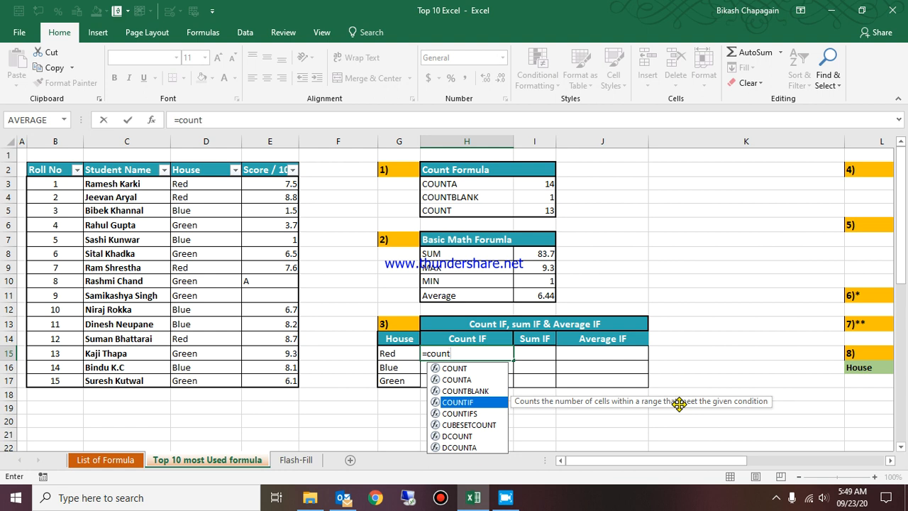
key("Tab")
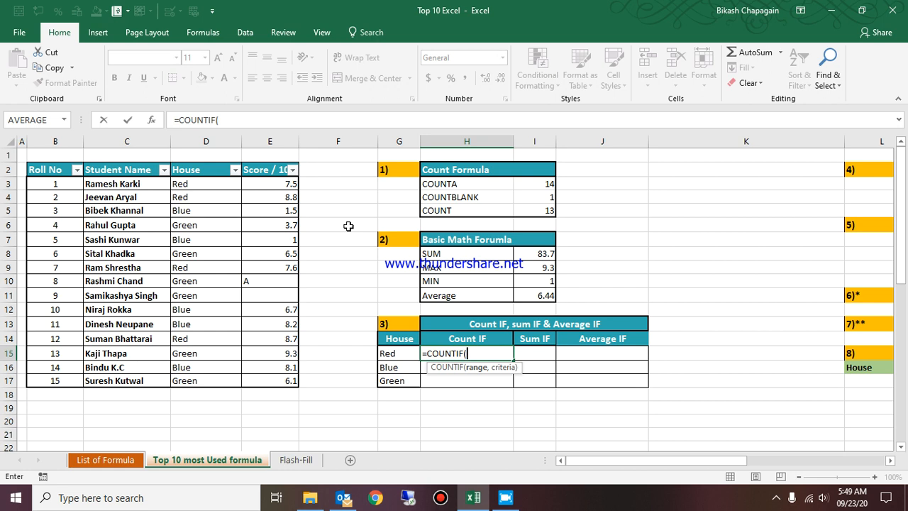
left_click(199, 185)
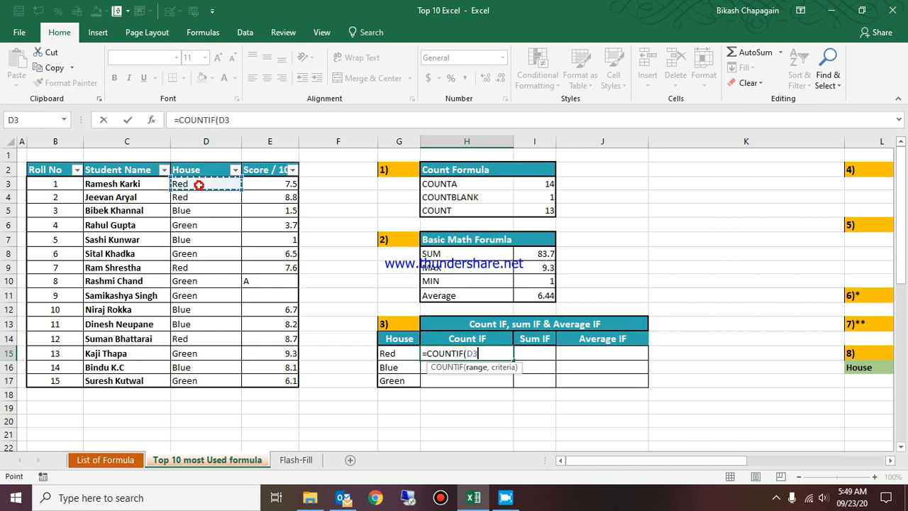
key("shift+Down")
key("shift+Down")
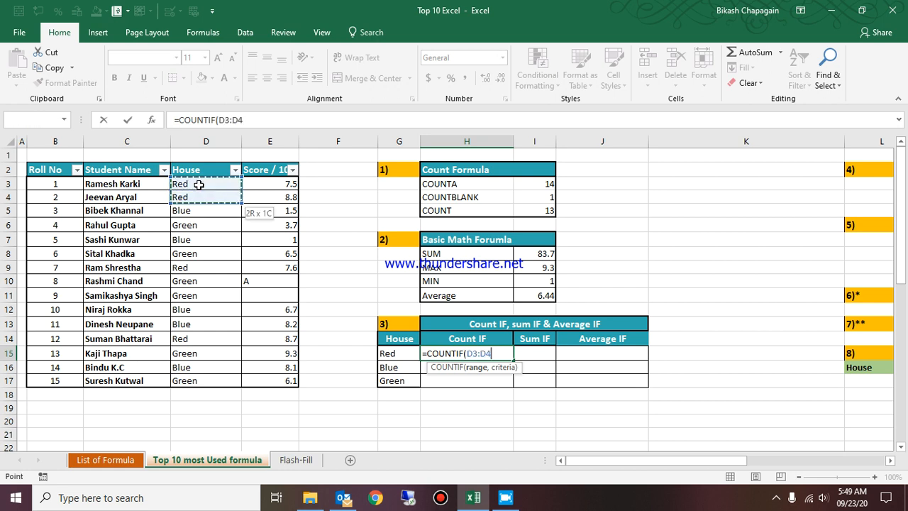
key("shift+Down")
key("shift+Down")
key("shift+Down")
key("shift+Down")
key("shift+Down")
key("shift+Down")
key("shift+Down")
key("shift+Down")
key("shift+Down")
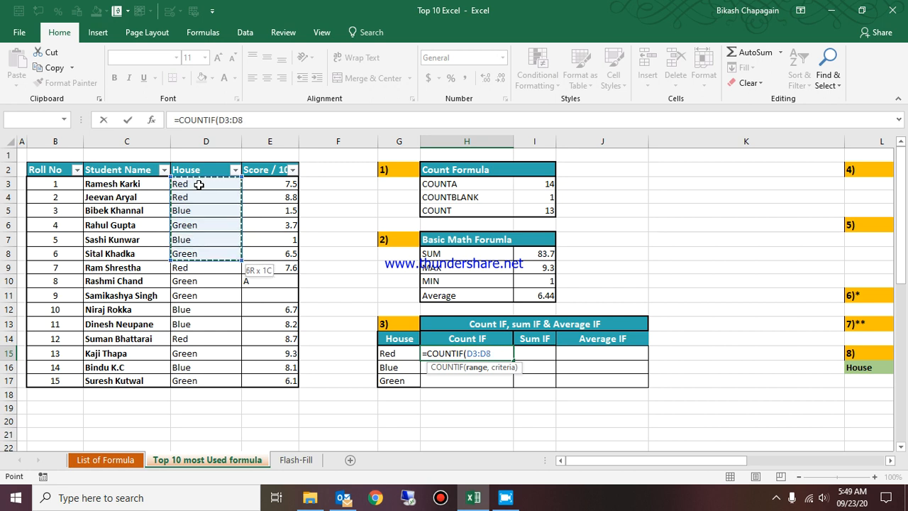
key("shift+Down")
key("shift+Down")
key("shift+Down")
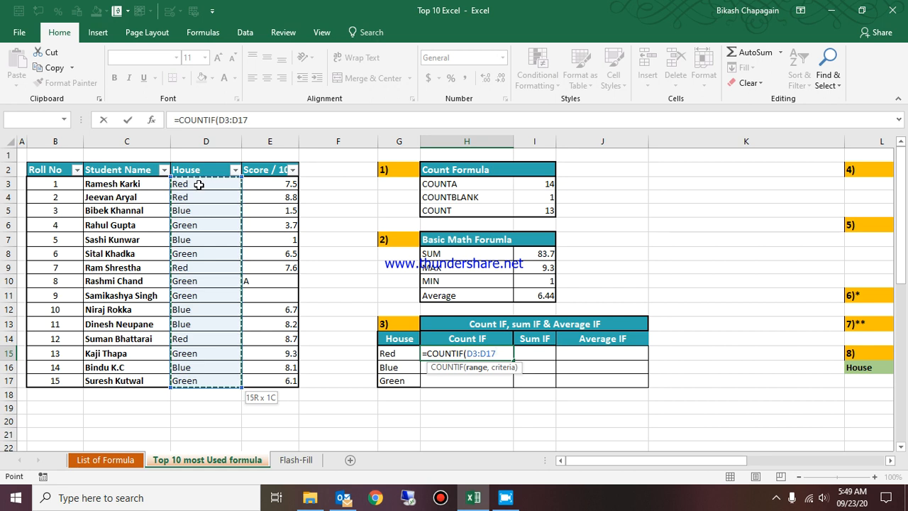
type(",")
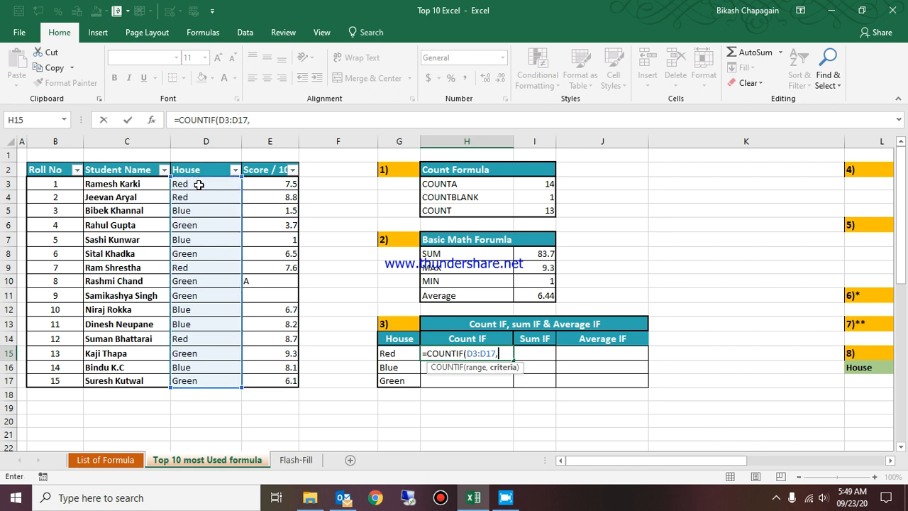
left_click(199, 184)
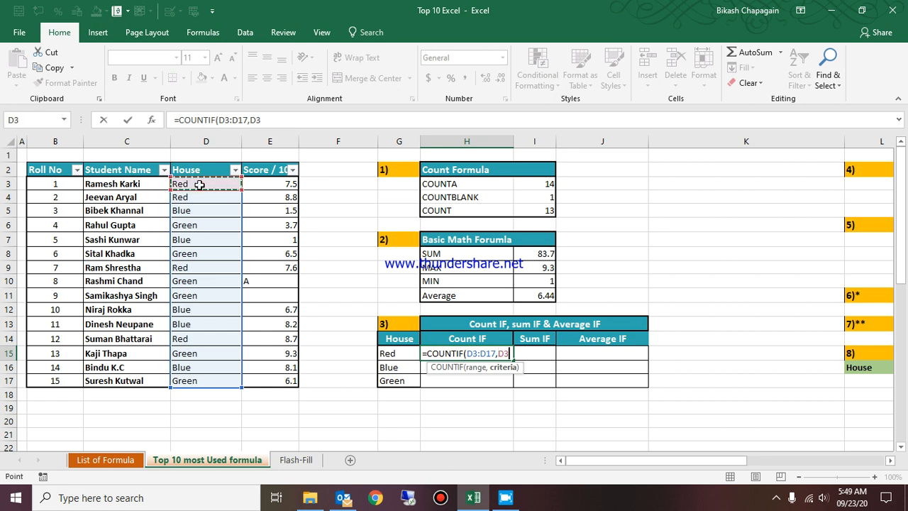
type(")")
key("Return")
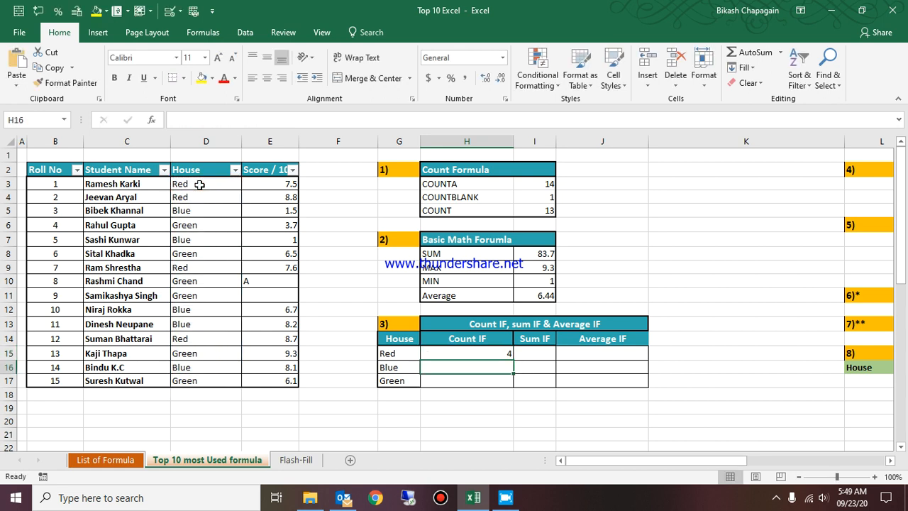
key("Up")
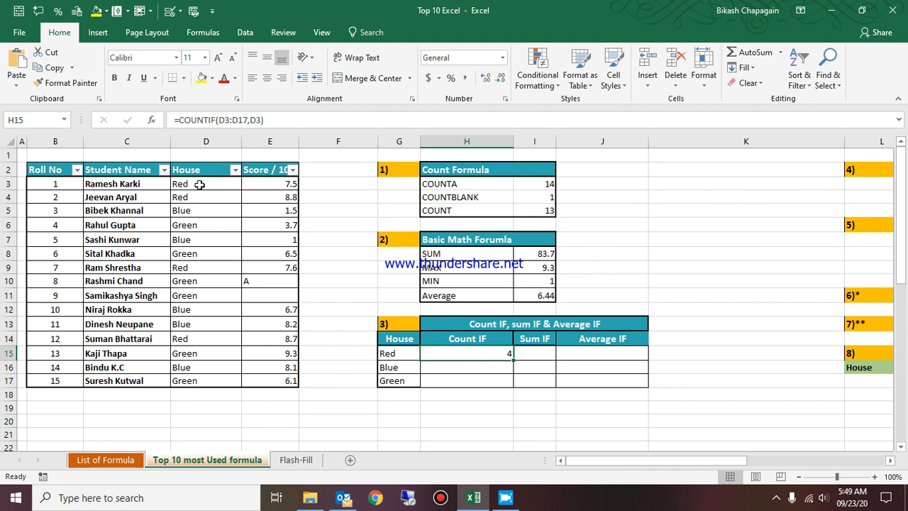
Turn the filter on the header row B2:E2 off and back on
left_click(45, 171)
key("shift+Right")
key("shift+Right")
key("shift+Right")
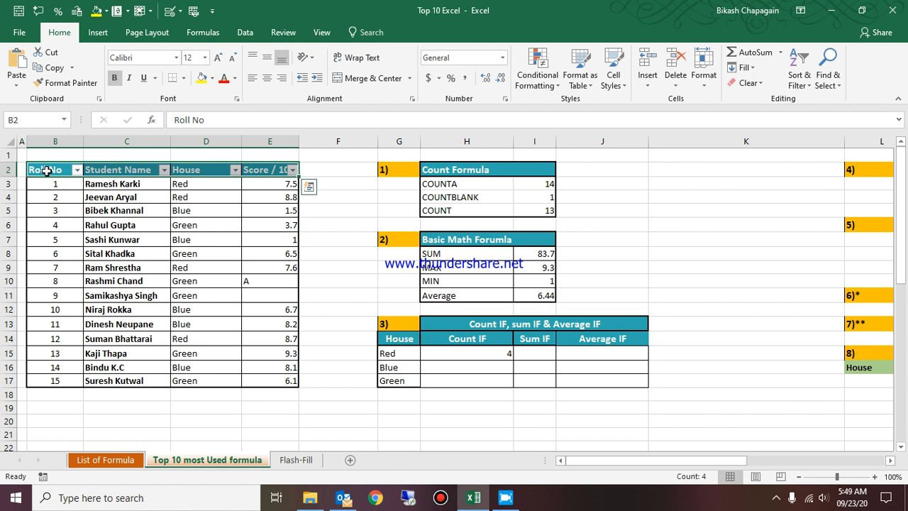
key("ctrl+shift+l")
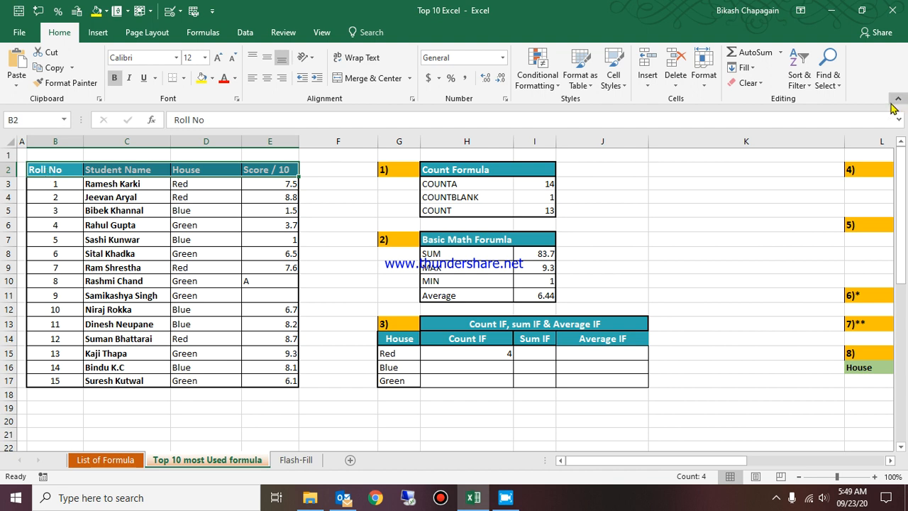
left_click(813, 84)
left_click(814, 147)
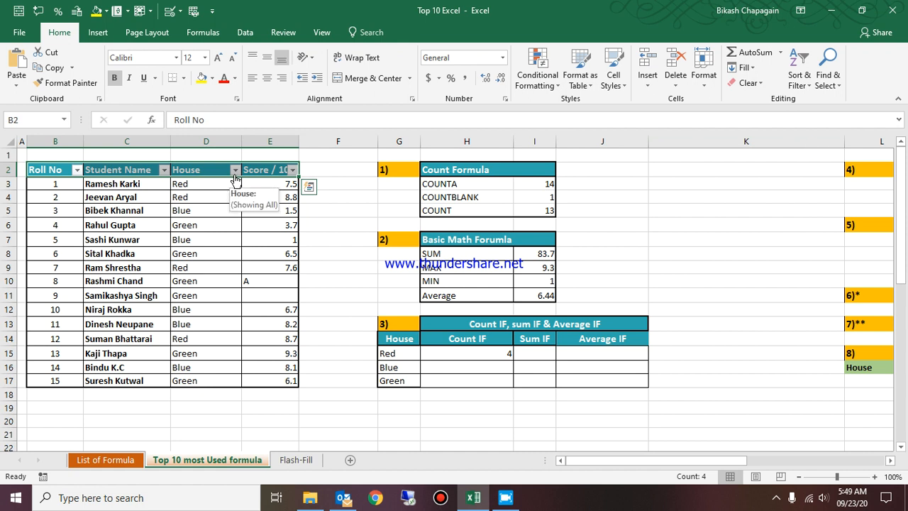
Filter the House column to Red to check the count in H15, and restore all houses
left_click(234, 170)
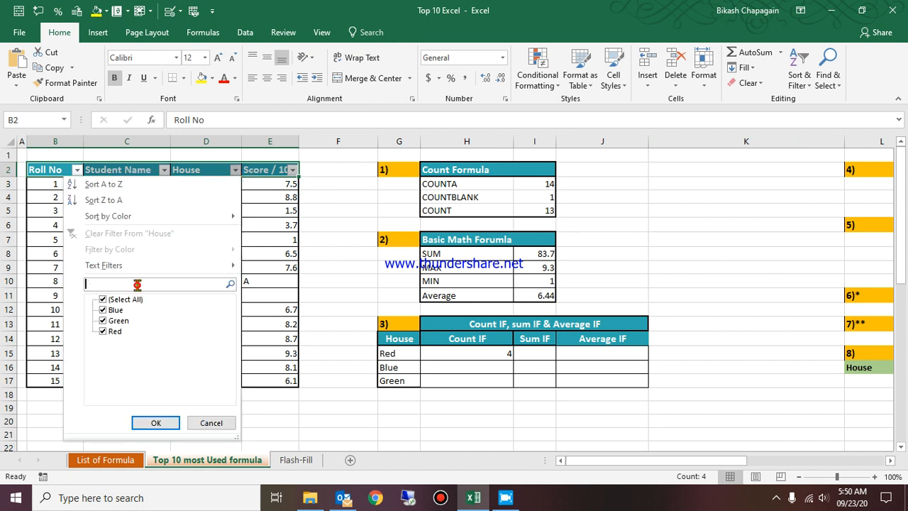
type("red")
key("Return")
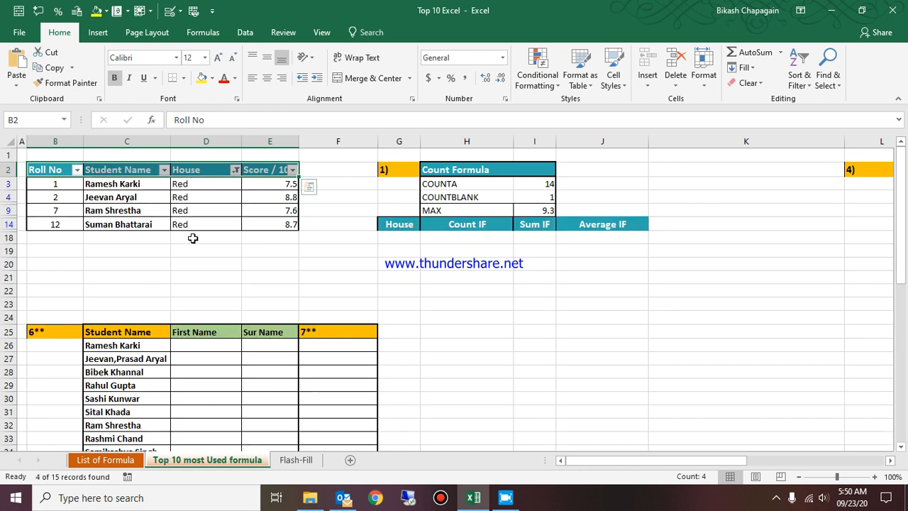
left_click(235, 171)
left_click(128, 299)
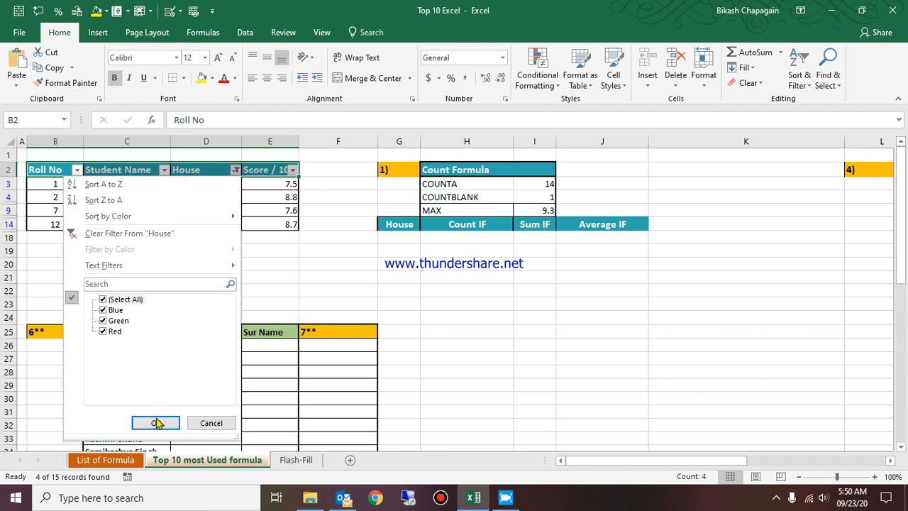
left_click(156, 422)
Enter a COUNTIF formula in H16 over the houses D3:D17 with D5 (Blue) as the criterion
left_click(469, 365)
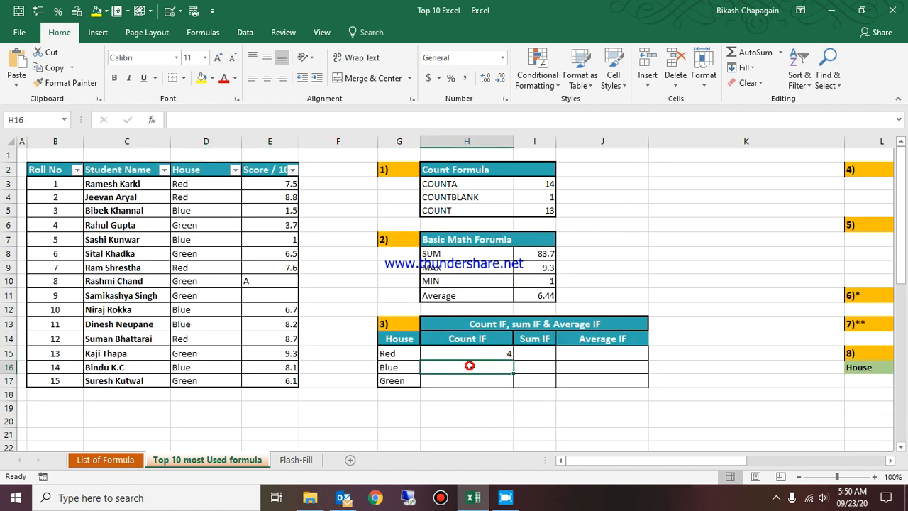
type("=")
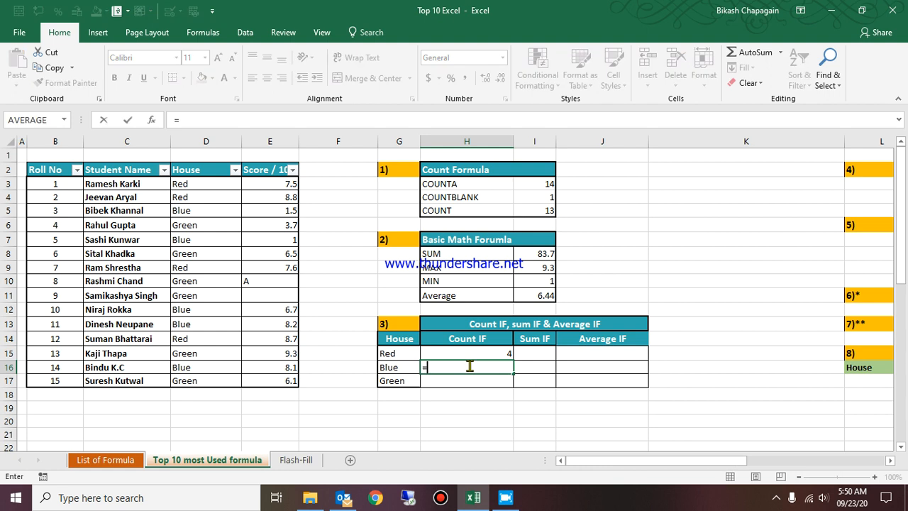
type("countif")
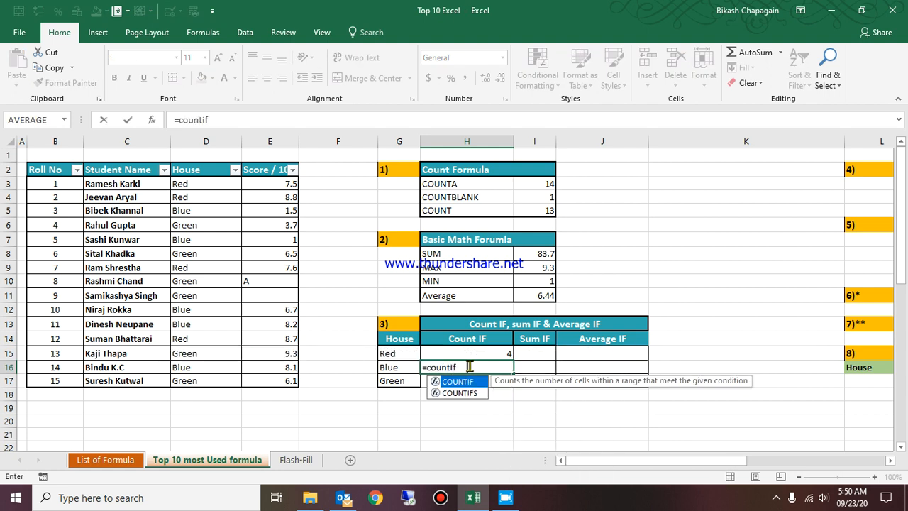
key("Tab")
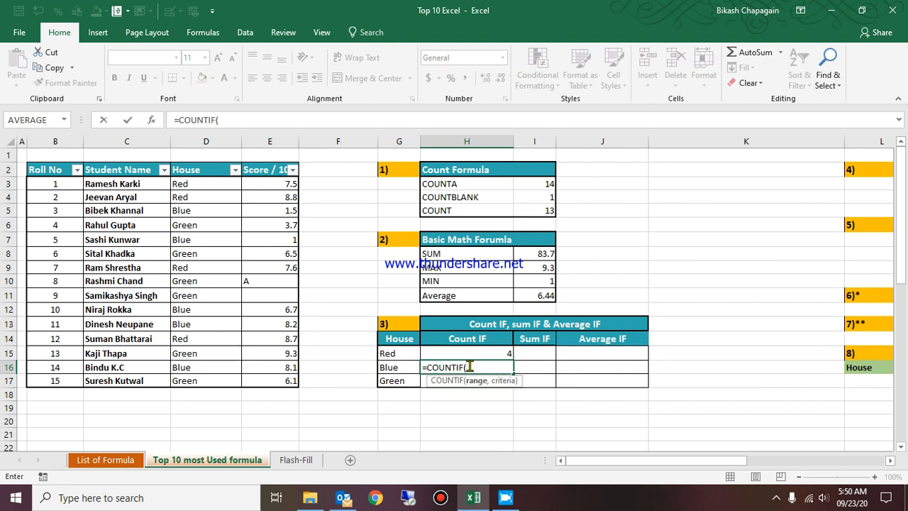
left_click(193, 185)
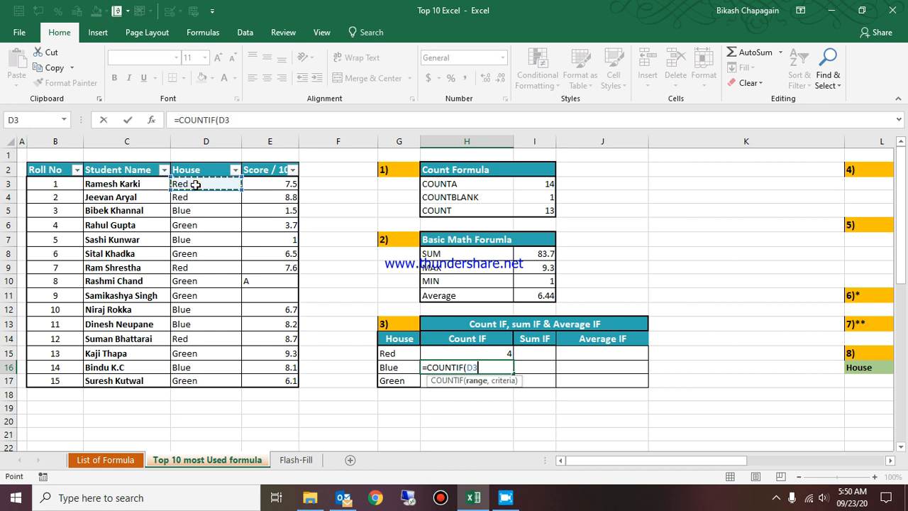
key("shift+Down")
key("shift+Down")
key("shift+Down")
key("shift+Down")
key("shift+Down")
key("shift+Down")
key("shift+Down")
key("shift+Down")
key("shift+Down")
key("shift+Down")
key("shift+Down")
key("shift+Down")
key("shift+Down")
key("shift+Down")
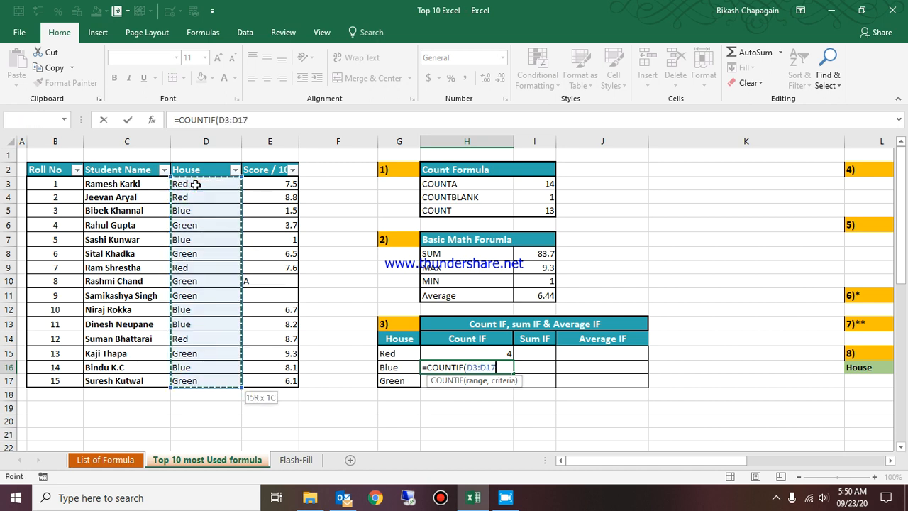
type(",")
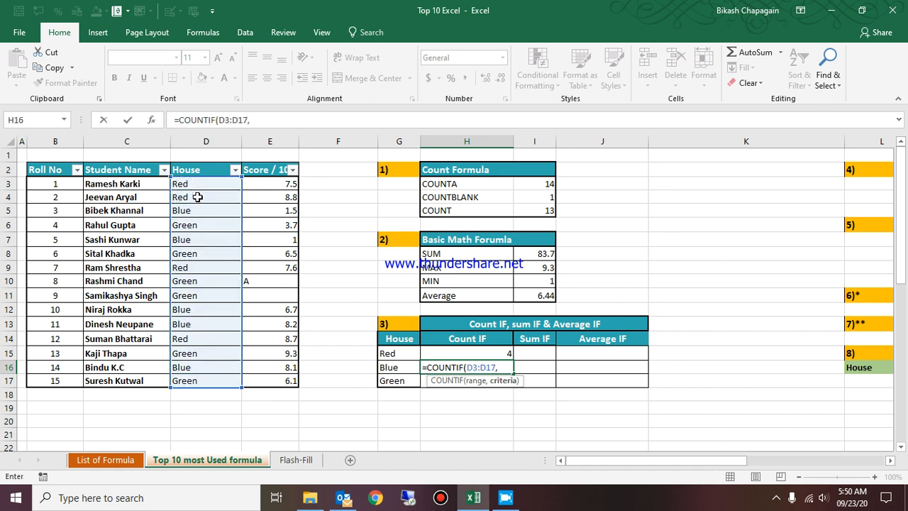
left_click(194, 211)
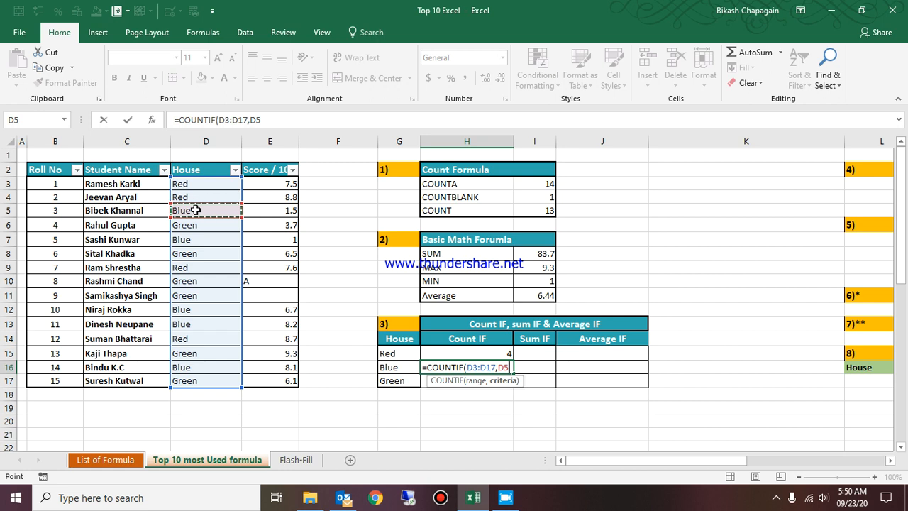
type(")")
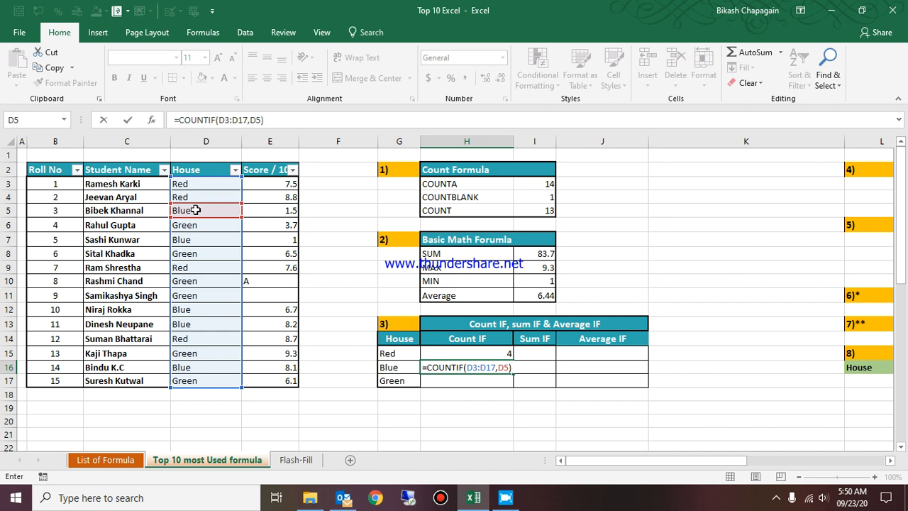
key("Return")
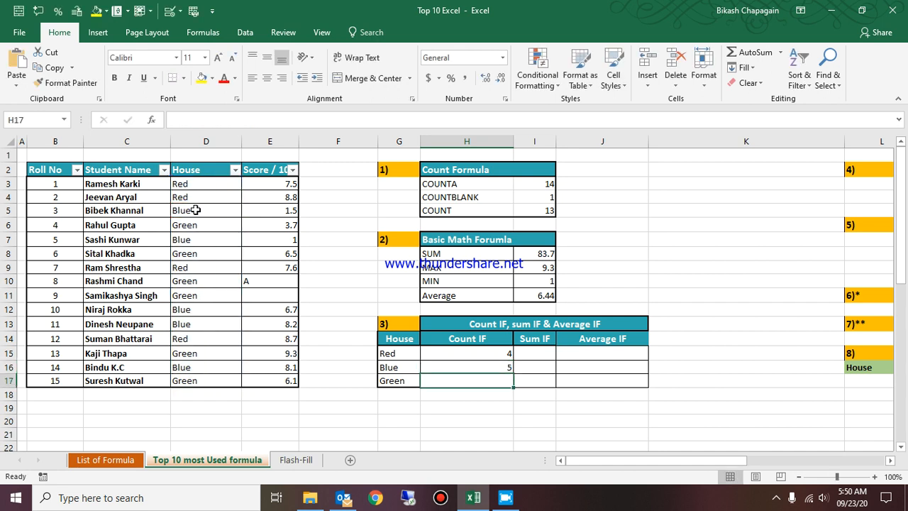
Enter a SUMIF formula in I17 over the houses D3:D17 with D6 (Green) as the criterion and scores E3:E17 as the sum range
key("Right")
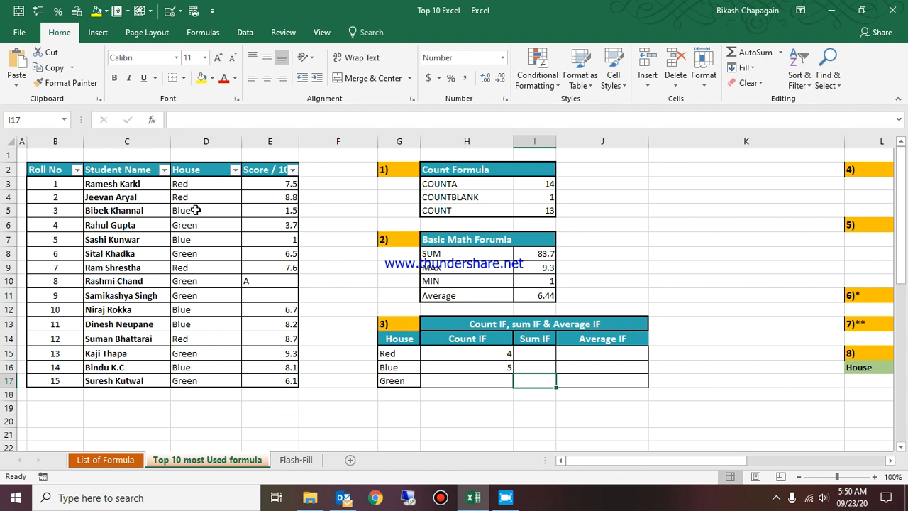
type("=sumif")
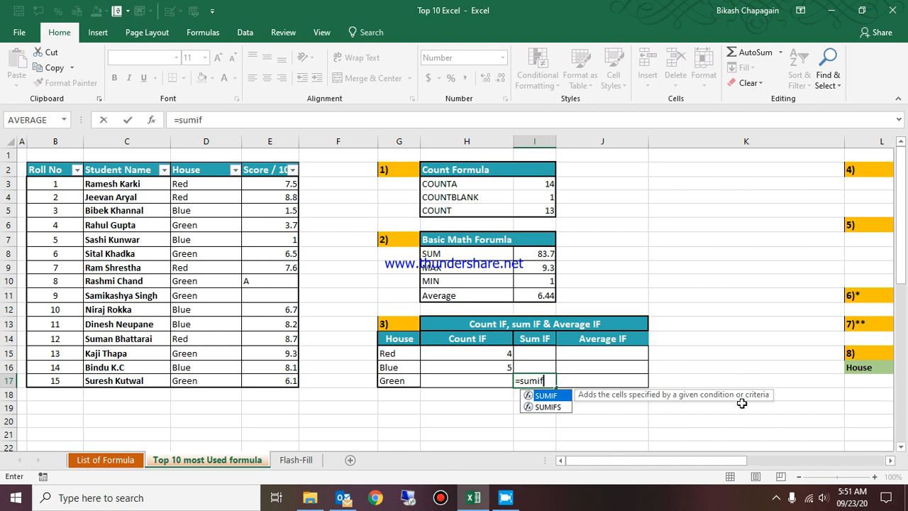
key("Tab")
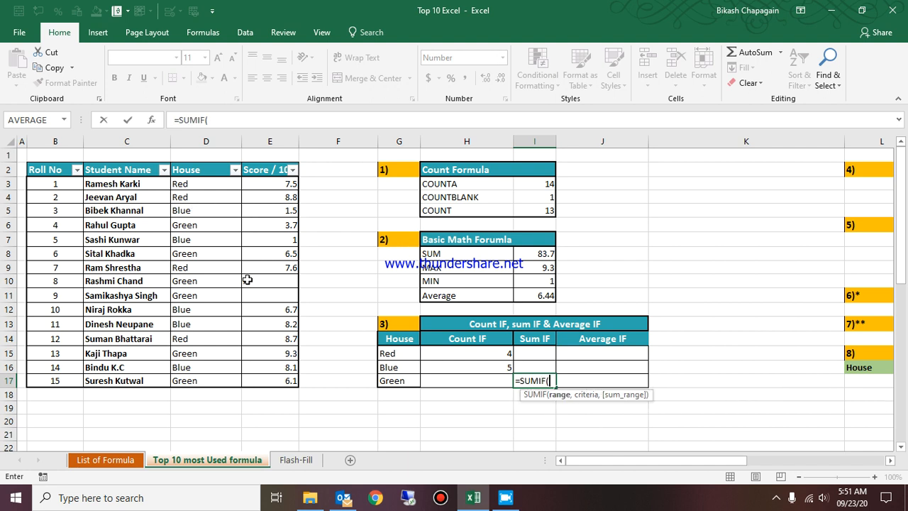
left_click(205, 183)
left_click_drag(206, 183, 206, 381)
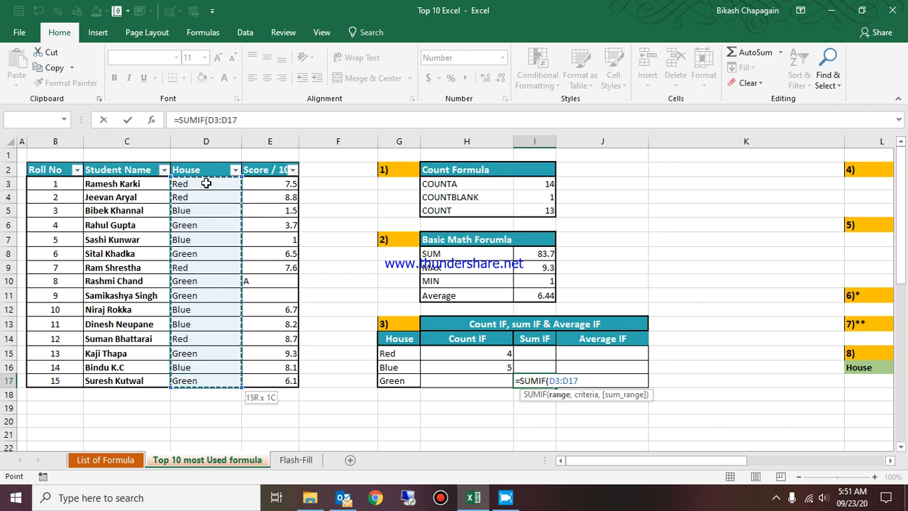
type(",")
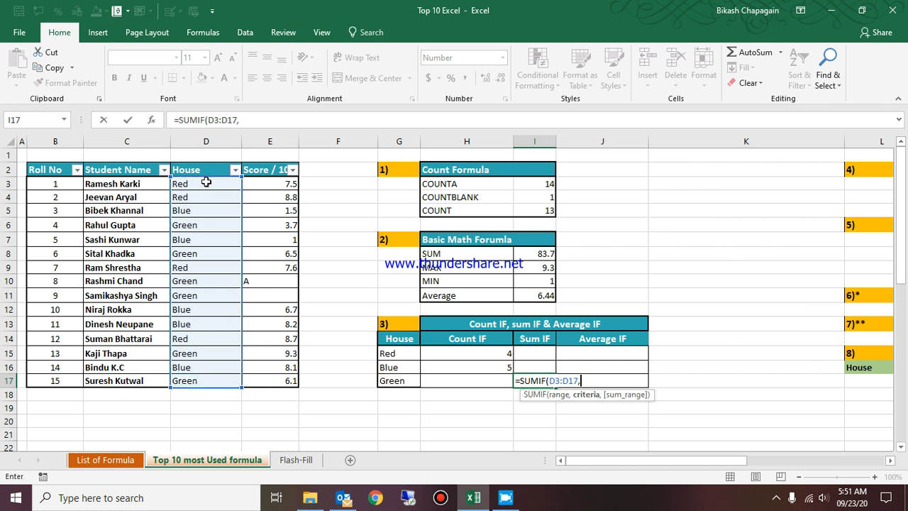
left_click(197, 227)
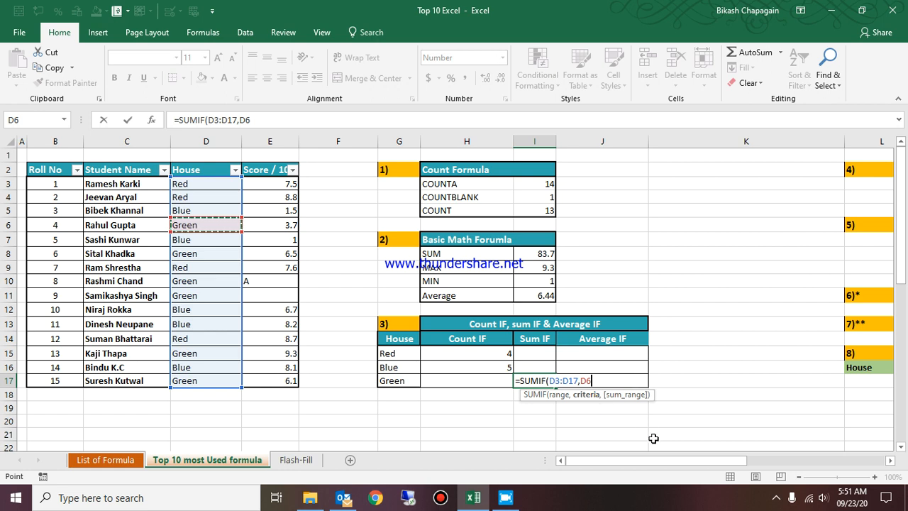
type(",")
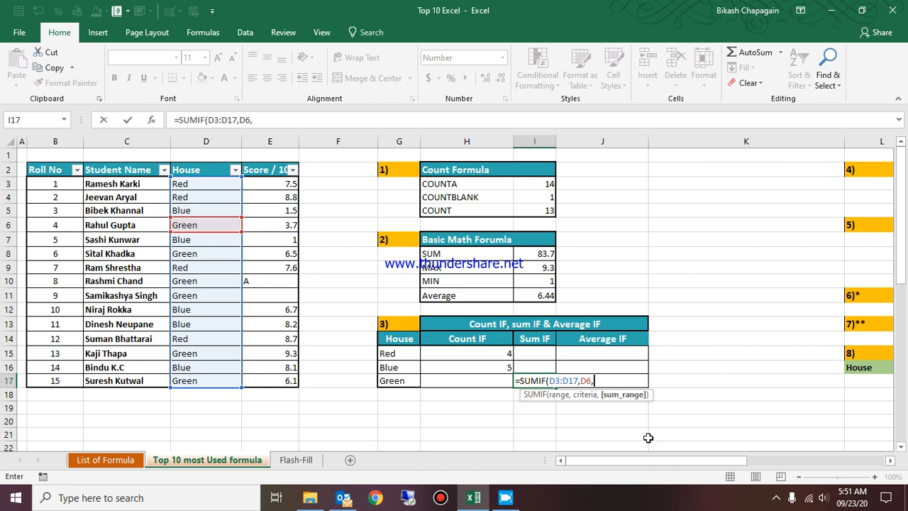
left_click_drag(266, 184, 270, 182)
key("shift+Down")
key("shift+Down")
key("shift+Down")
key("shift+Down")
key("shift+Down")
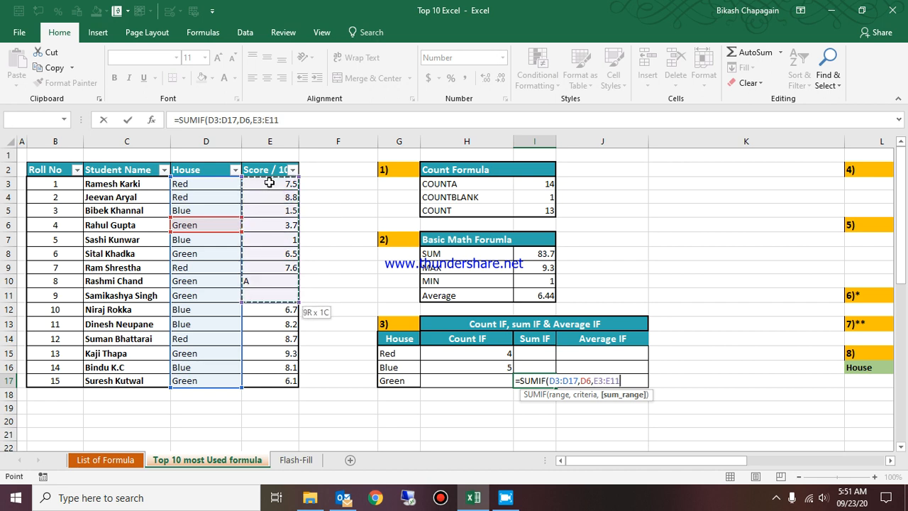
key("shift+Down")
key("shift+Down")
key("shift+Down")
key("shift+Down")
key("shift+Down")
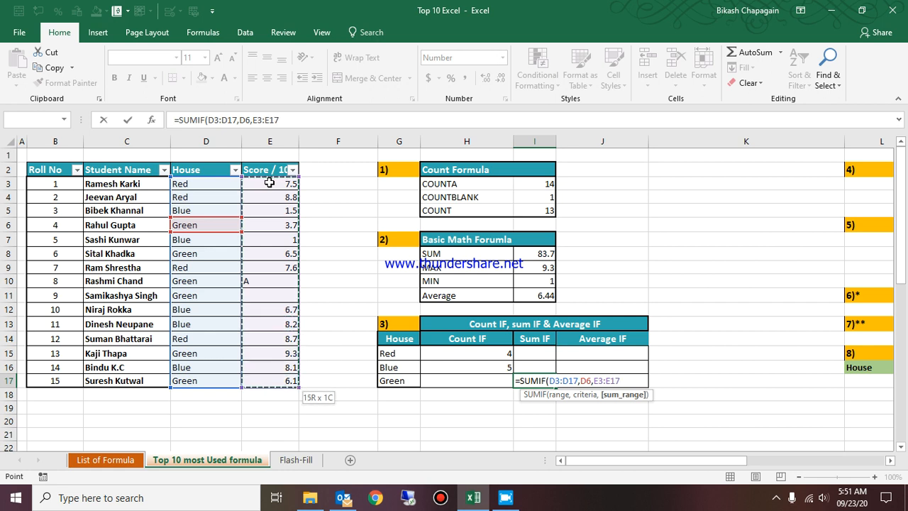
key("Return")
key("Up")
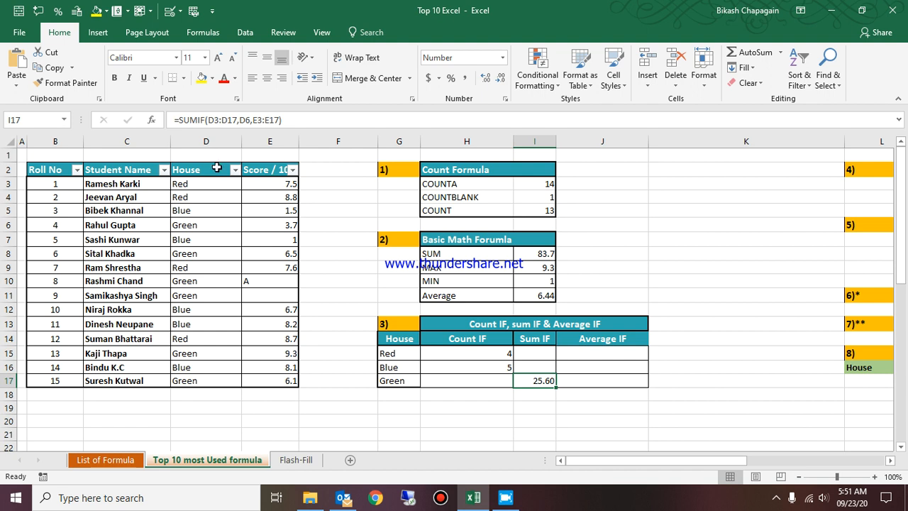
Filter the House column to Green and select the visible scores in E6:E17 to check the SUMIF result in I17
left_click(293, 170)
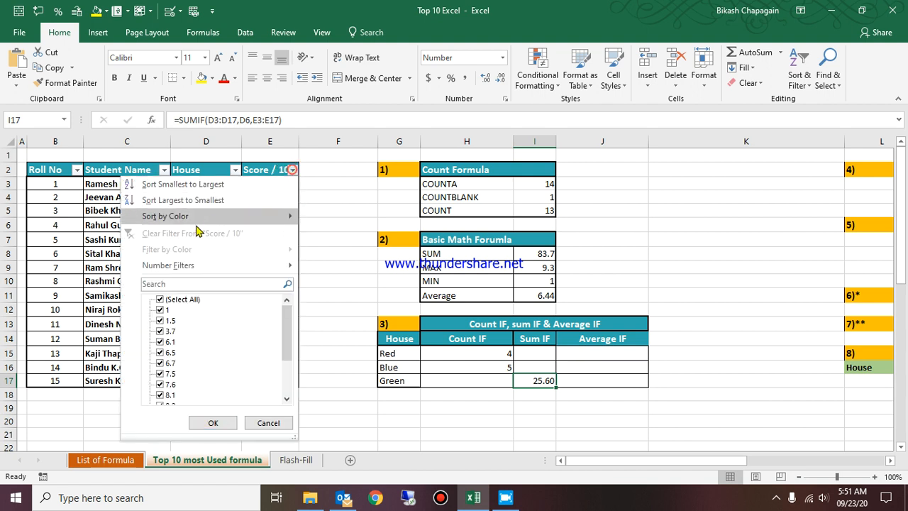
left_click(235, 171)
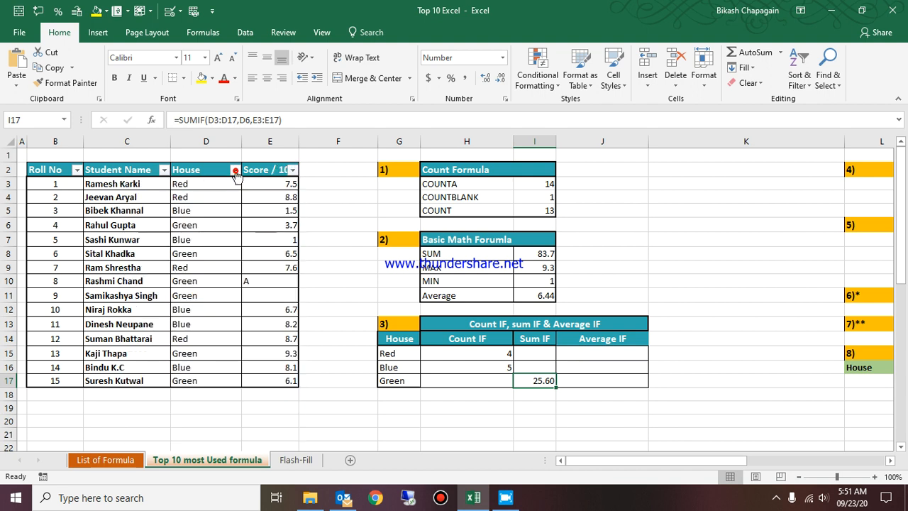
left_click(235, 170)
left_click(129, 284)
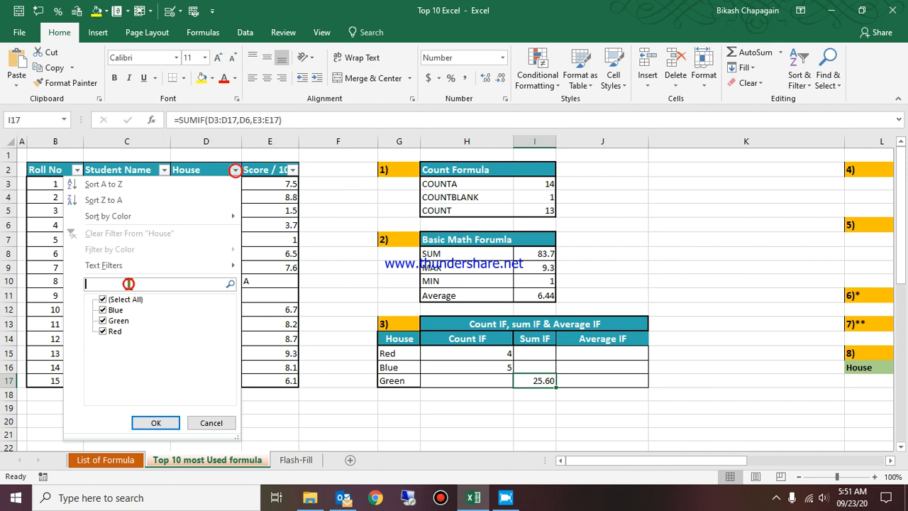
type("green")
key("Return")
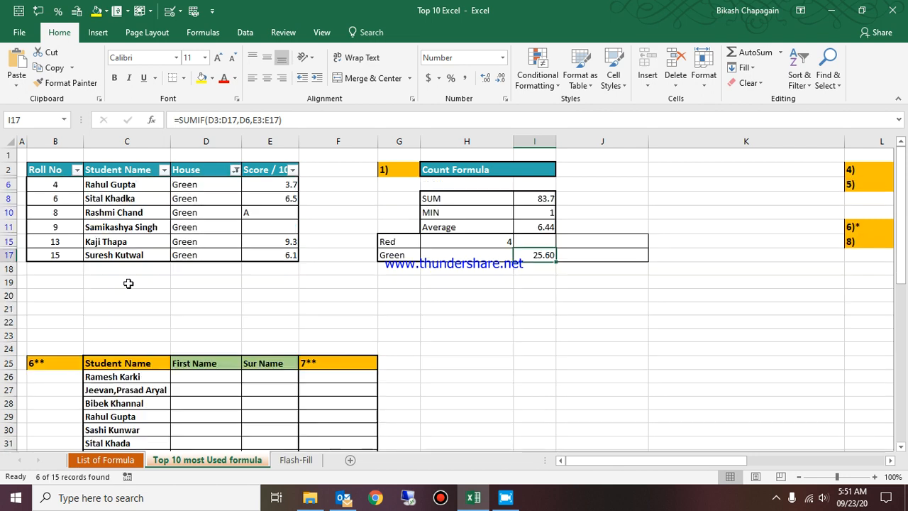
left_click(282, 184)
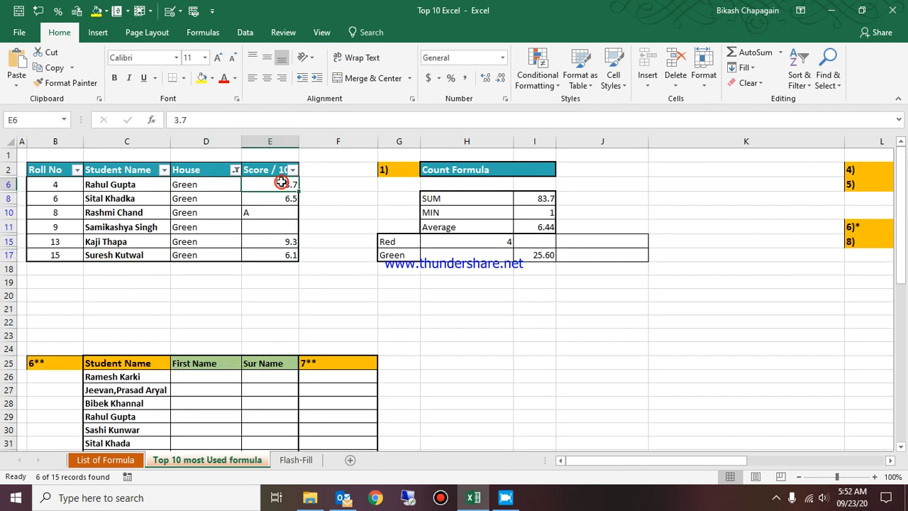
key("shift+Down")
key("shift+Down")
key("shift+Down")
key("shift+Down")
key("shift+Down")
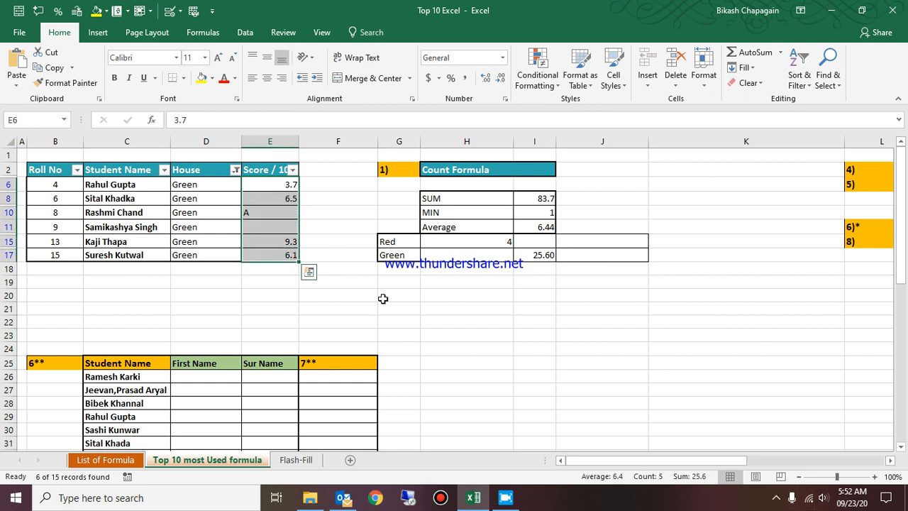
Restore all houses in the House column filter
left_click(293, 169)
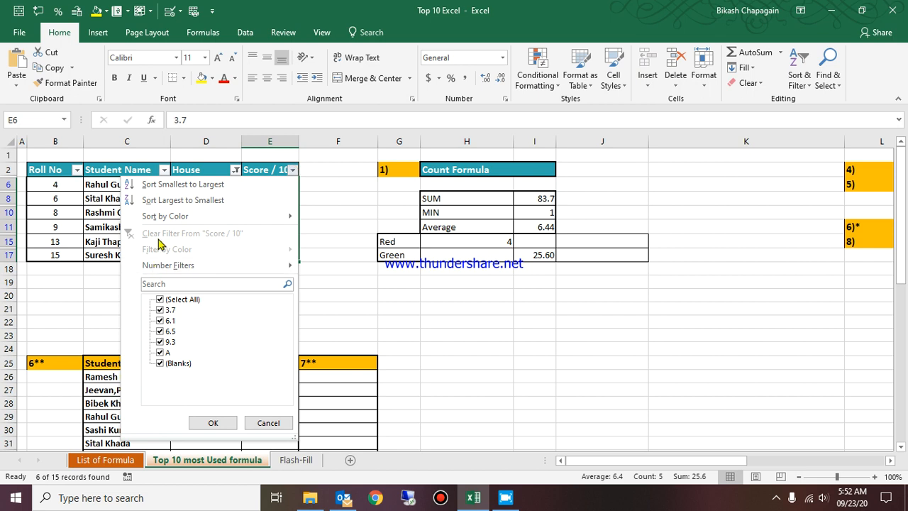
left_click(235, 170)
left_click(232, 170)
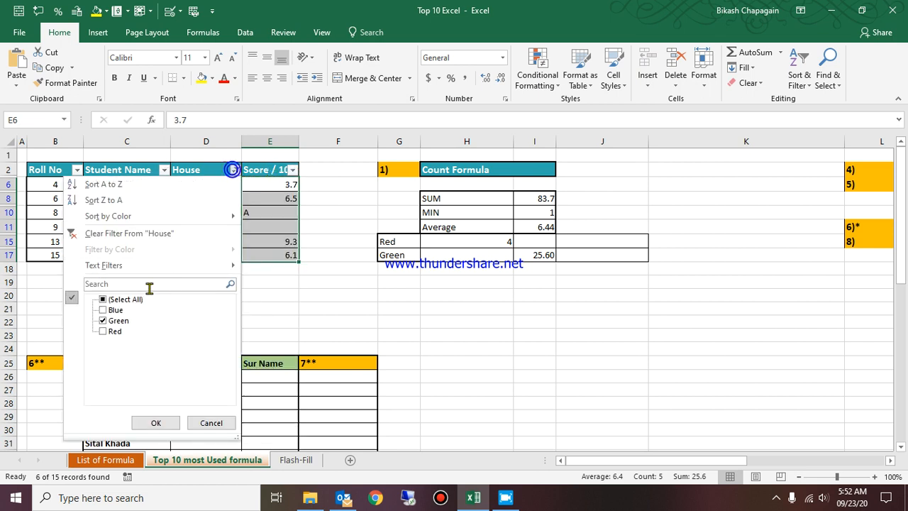
left_click(141, 300)
left_click(157, 423)
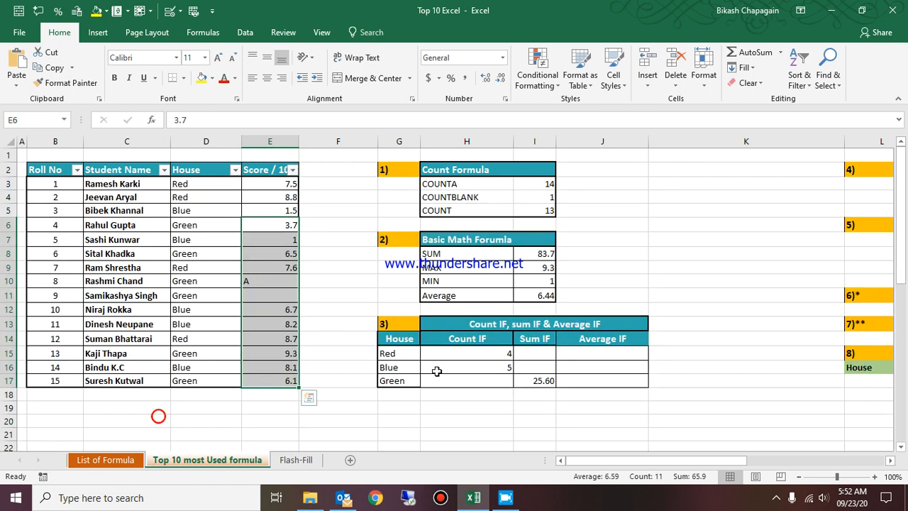
Enter an AVERAGEIF formula in J15 over the houses D3:D17 with D3 (Red) as the criterion and scores E3:E17 as the average range
left_click(600, 357)
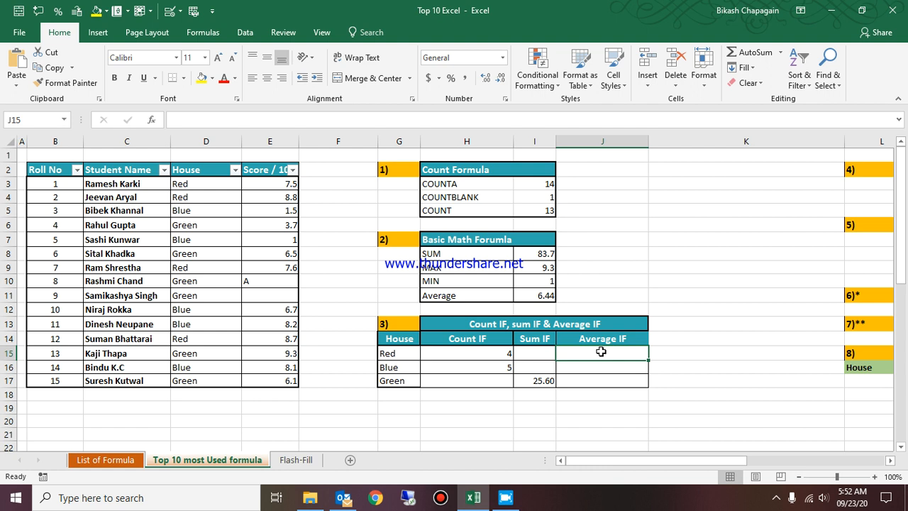
type("=")
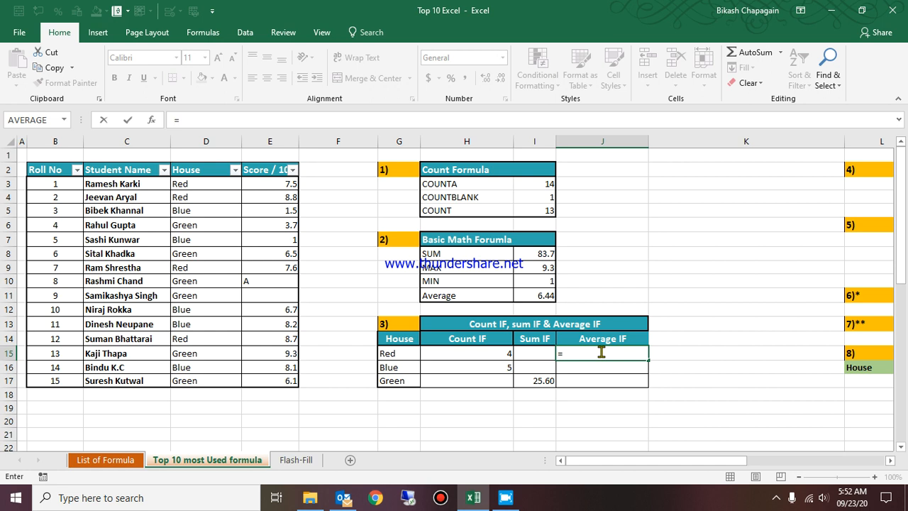
type("avre")
key("BackSpace")
key("BackSpace")
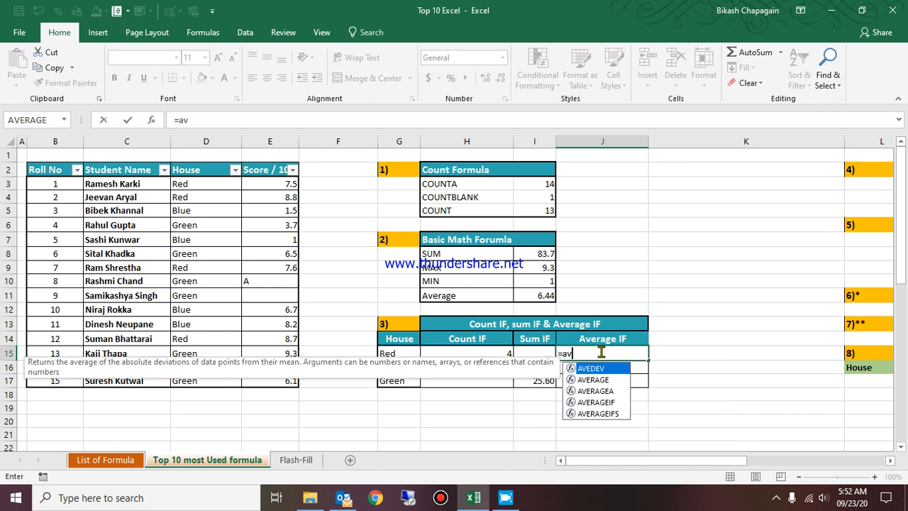
type("er")
key("Down")
key("Down")
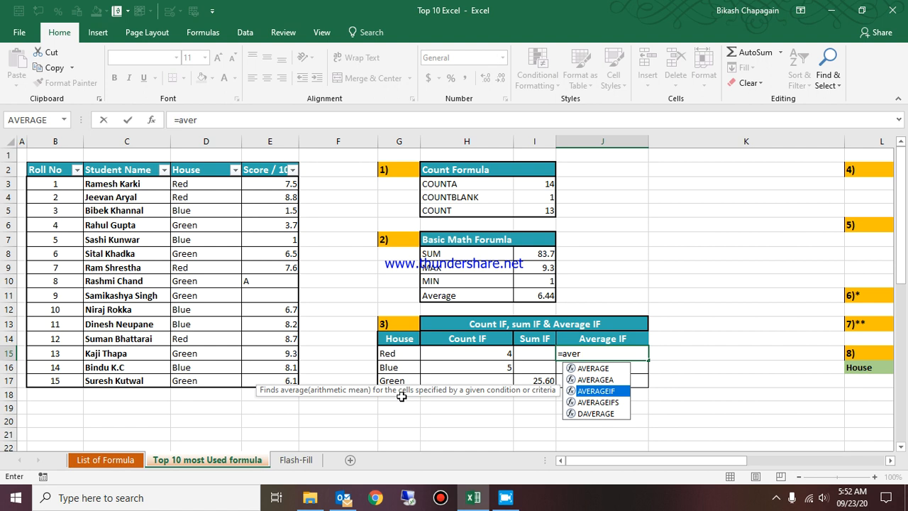
key("Tab")
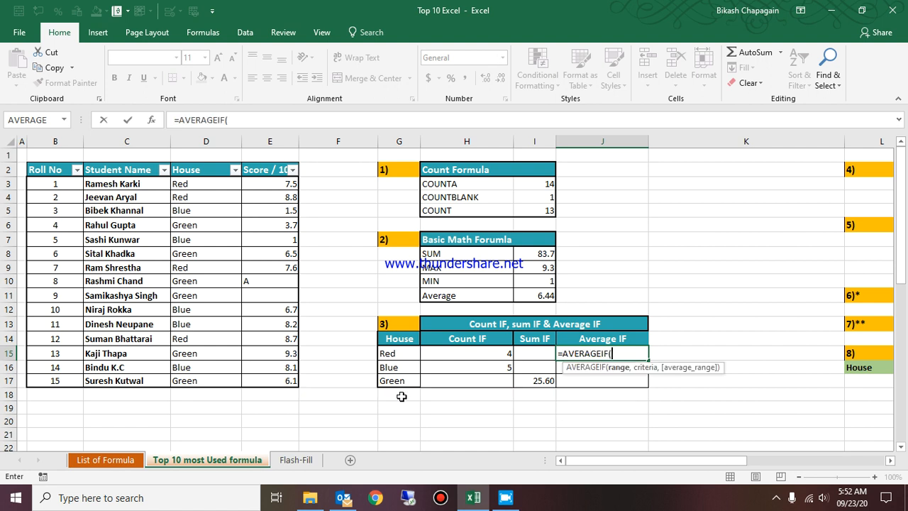
left_click(190, 182)
left_click_drag(190, 181, 210, 340)
key("shift+Down")
key("shift+Down")
key("shift+Down")
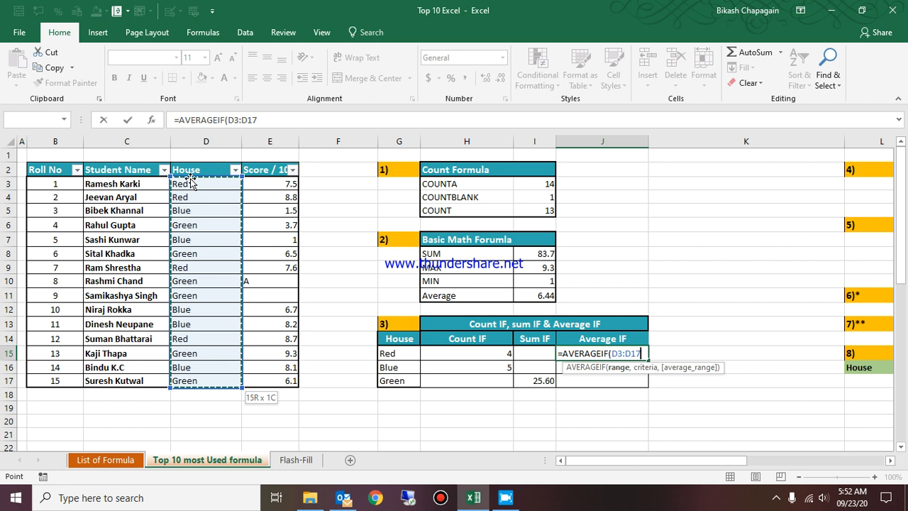
type(",")
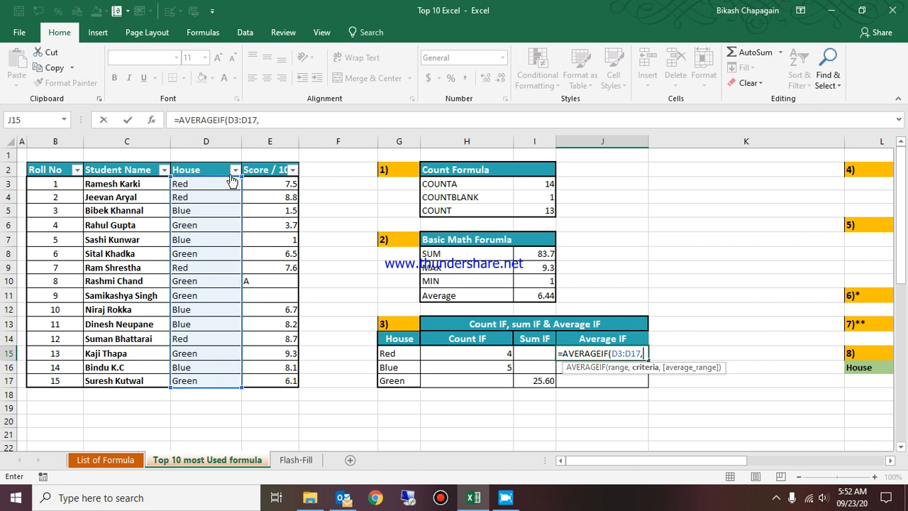
left_click(189, 184)
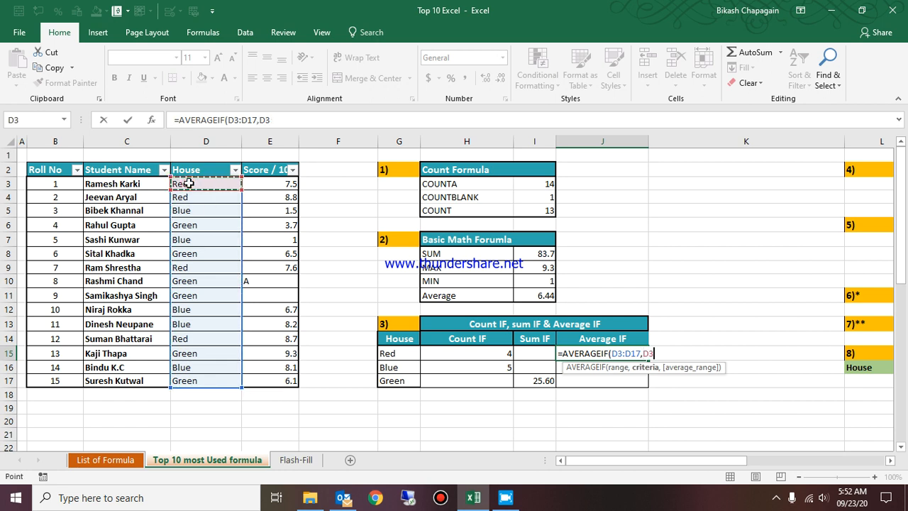
left_click(284, 183)
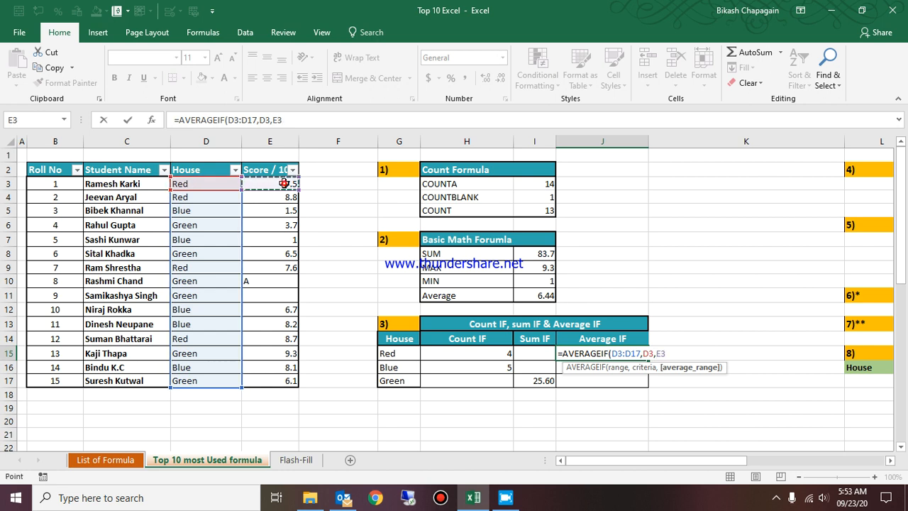
key("shift+Down")
key("shift+Down")
key("shift+Down")
key("shift+Down")
key("shift+Down")
key("shift+Down")
key("shift+Down")
key("shift+Down")
key("shift+Down")
key("shift+Down")
key("shift+Down")
key("shift+Down")
key("shift+Down")
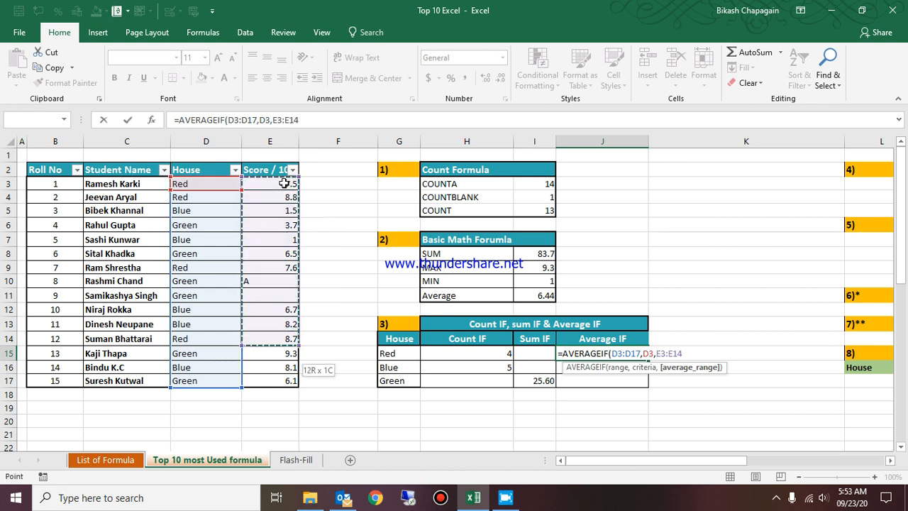
key("shift+Down")
key("Return")
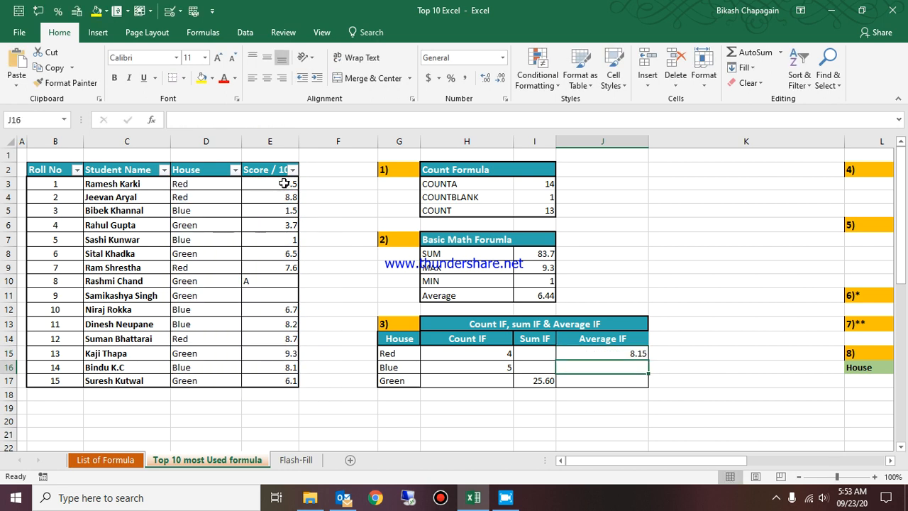
key("Up")
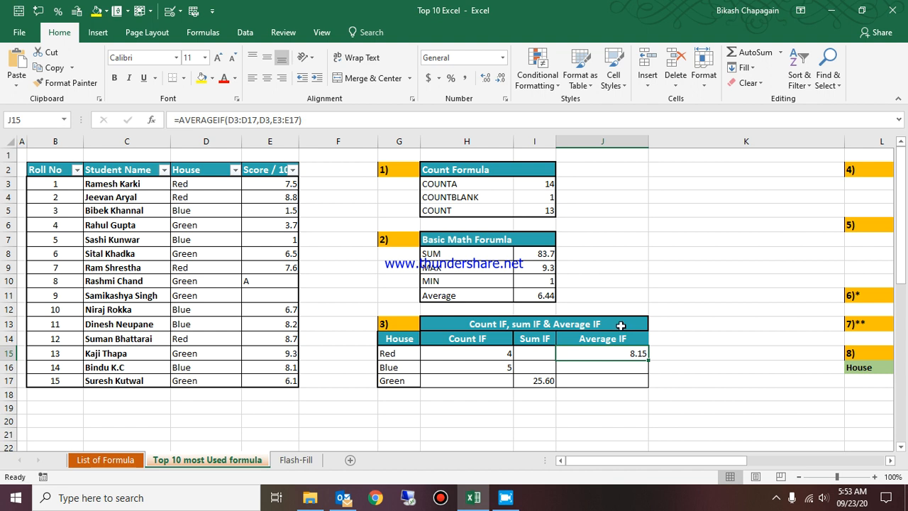
Examine the practice sections in columns L to O, ending at M3 below the Dropdown list Data Validation heading
key("Right")
key("Right")
key("Right")
key("Up")
key("Up")
key("Up")
key("Up")
key("Up")
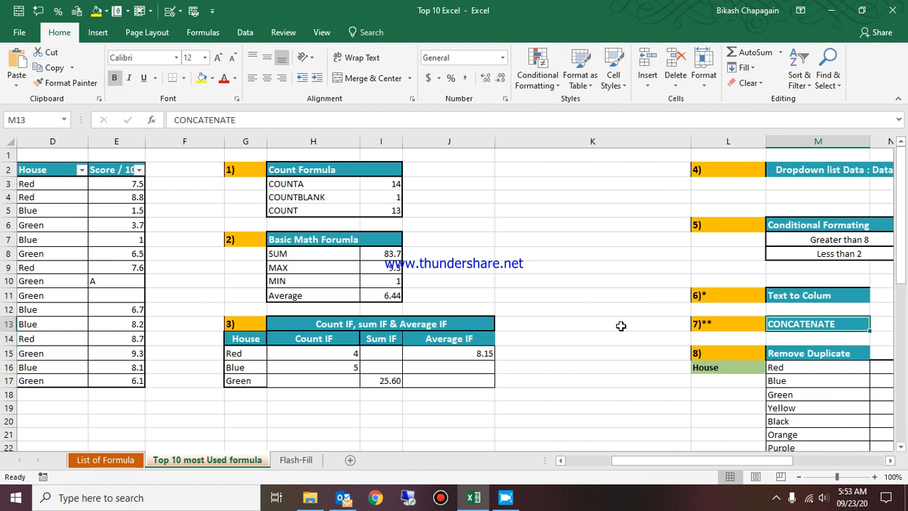
key("Up")
key("Up")
key("Up")
key("Up")
key("Up")
key("Up")
key("Up")
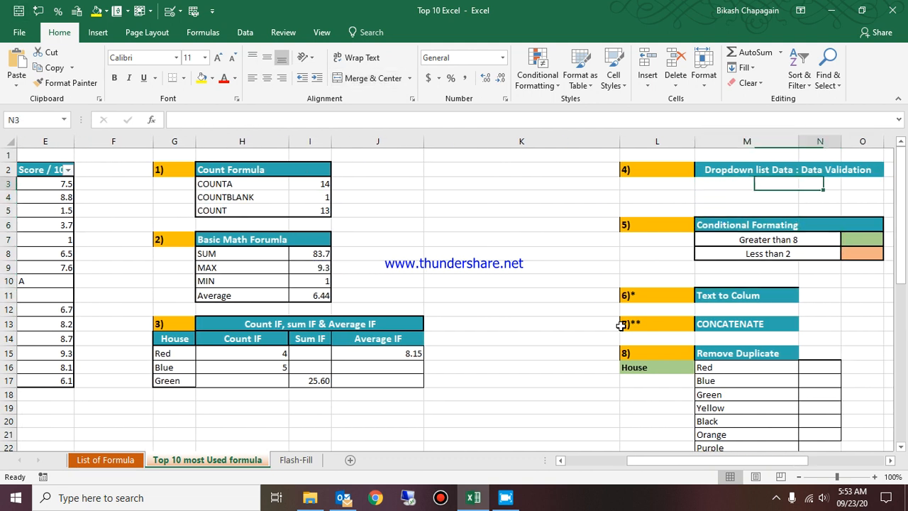
key("Right")
key("Right")
key("Left")
key("Left")
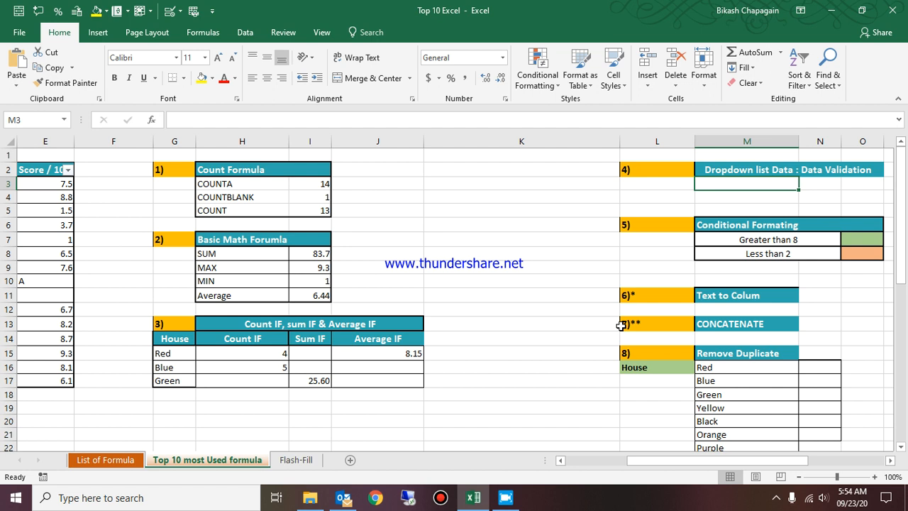
Examine the student table in columns B to E against the empty cell M3 below the Dropdown list Data Validation heading
key("Left")
key("Left")
key("Left")
key("Left")
key("Left")
key("Left")
key("Left")
key("Left")
key("Left")
key("Left")
key("Left")
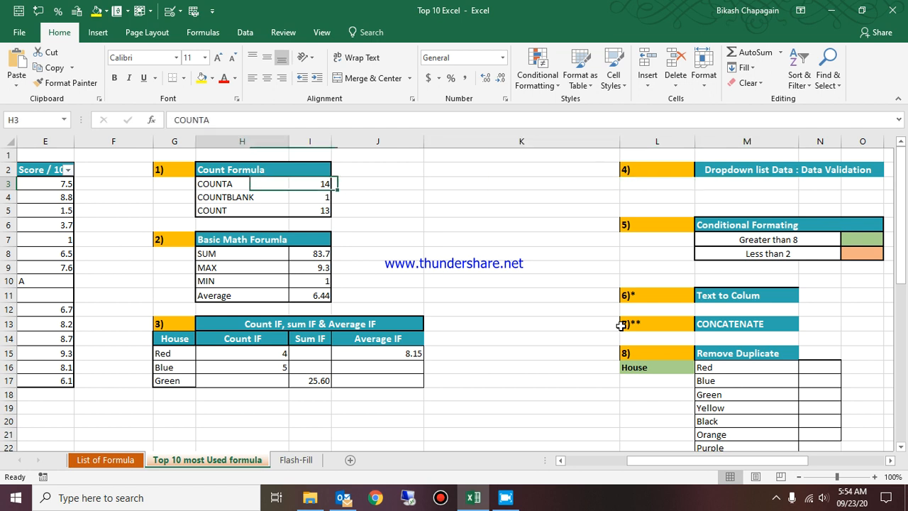
key("Right")
key("Right")
key("Right")
key("Right")
key("Right")
key("Right")
key("Right")
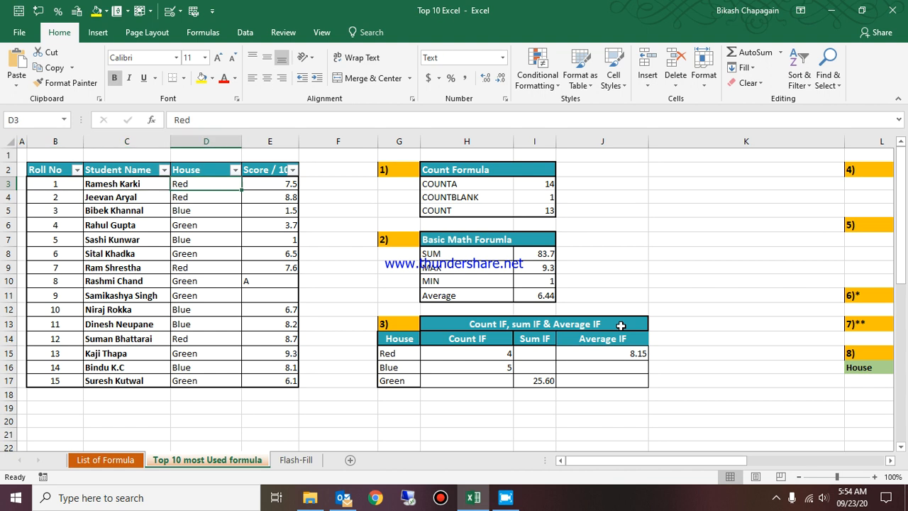
key("Left")
key("Left")
key("Left")
key("Left")
key("Left")
key("Left")
key("Left")
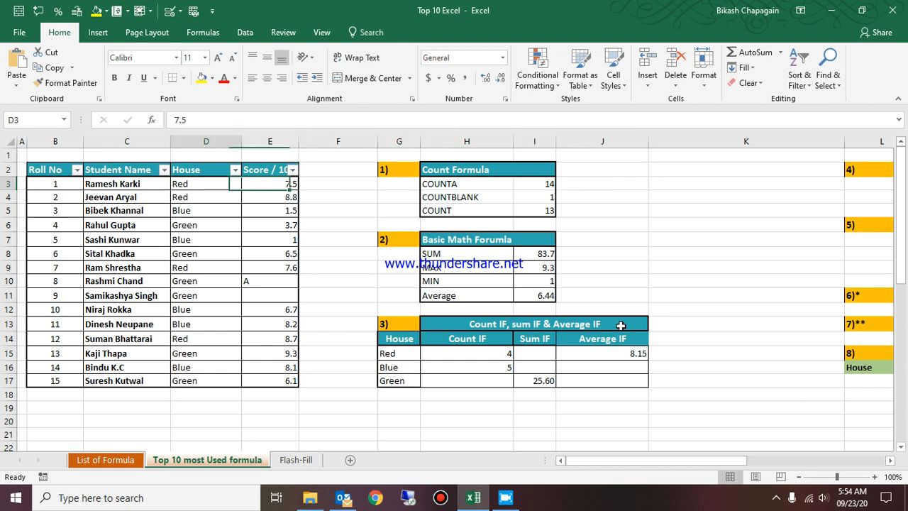
key("Right")
key("Right")
key("Right")
key("Right")
key("Right")
key("Right")
key("Right")
key("Right")
key("Right")
key("Right")
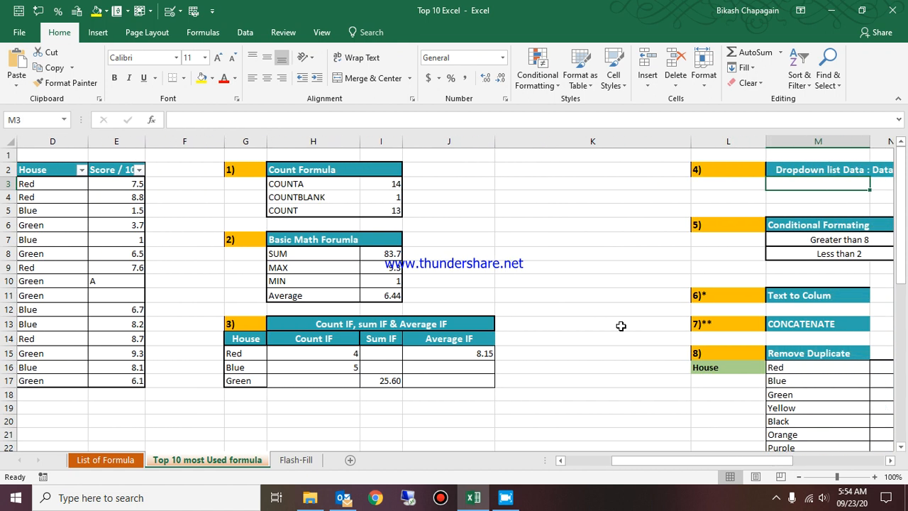
scroll(621, 326, "right", 1)
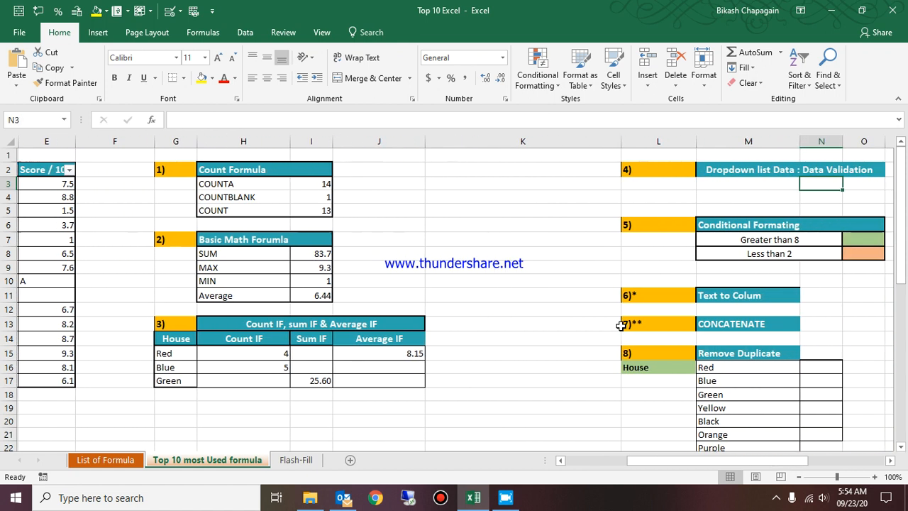
key("Right")
key("Right")
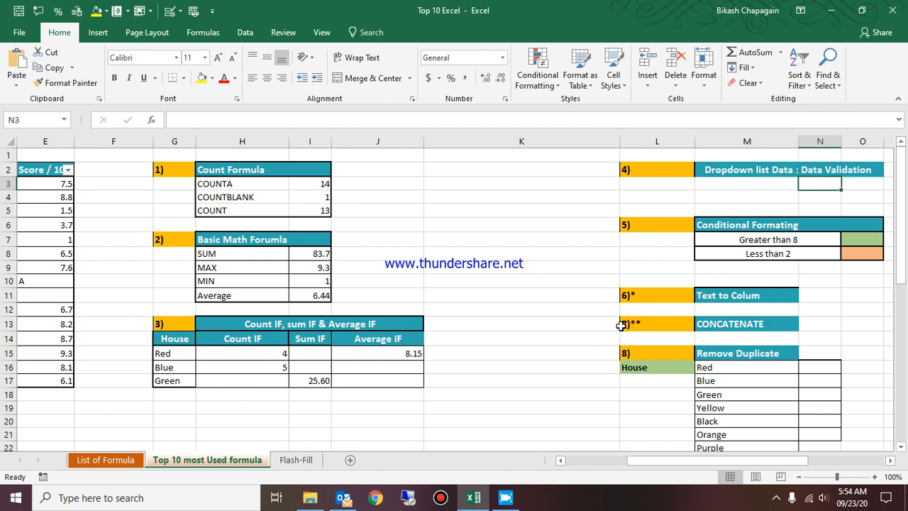
key("Left")
key("Left")
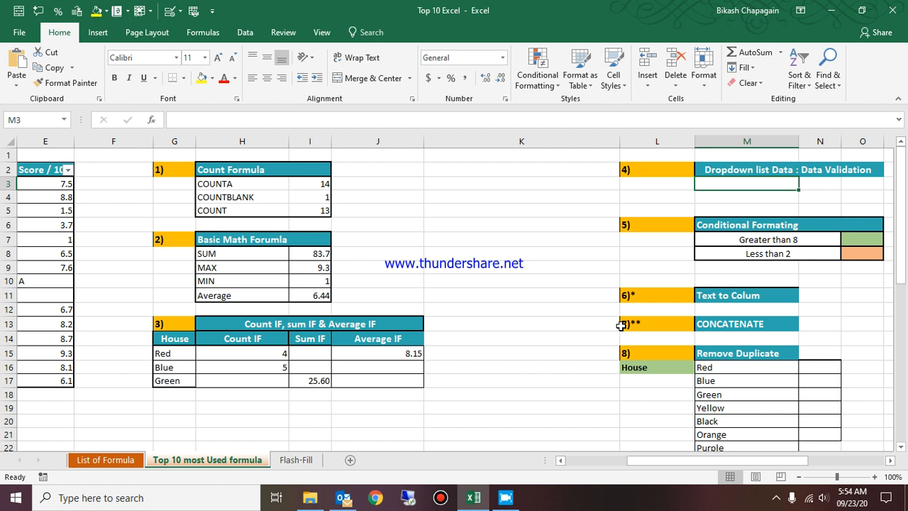
key("Left")
key("Left")
key("Left")
key("Left")
key("Left")
key("Left")
key("Left")
key("Left")
key("Left")
key("Left")
key("Left")
key("Left")
key("Right")
key("Right")
key("Right")
key("Right")
key("Right")
key("Right")
key("Right")
key("Right")
key("Right")
key("Right")
key("Right")
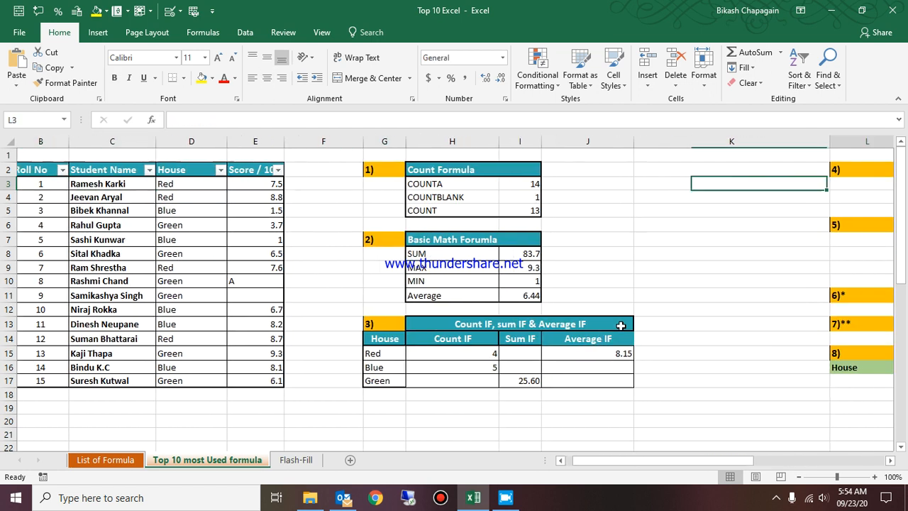
key("Right")
key("Right")
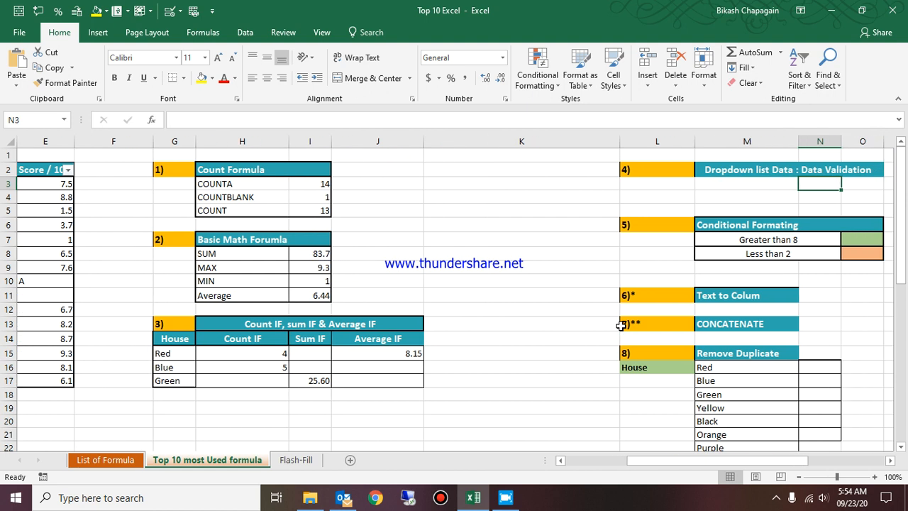
key("Left")
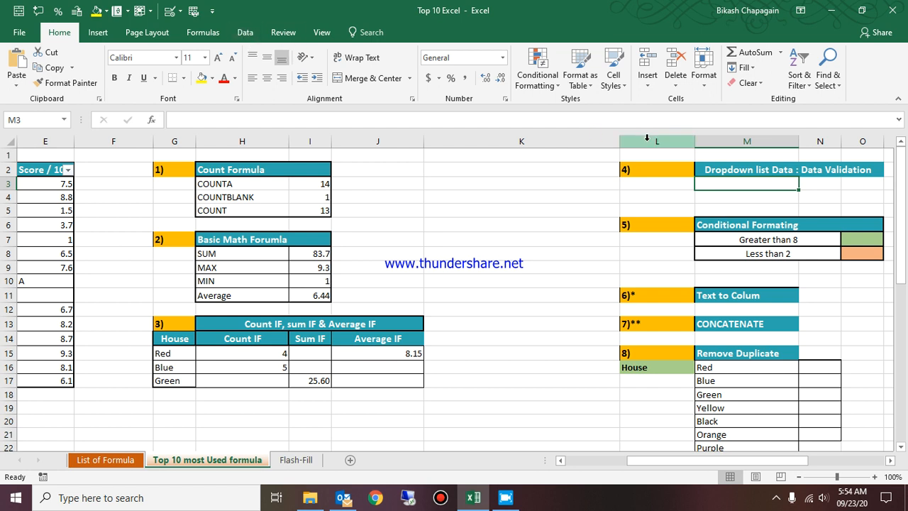
Add the Data Validation command to the Quick Access Toolbar
left_click(244, 33)
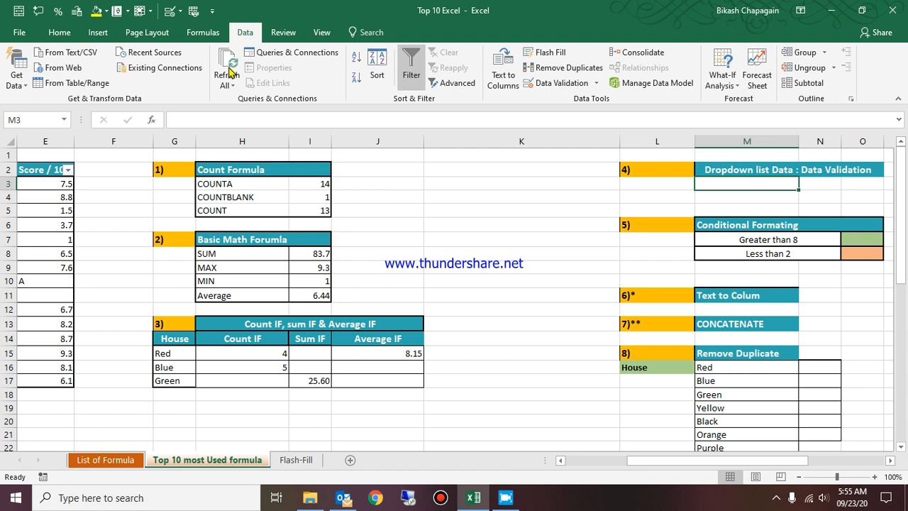
right_click(570, 86)
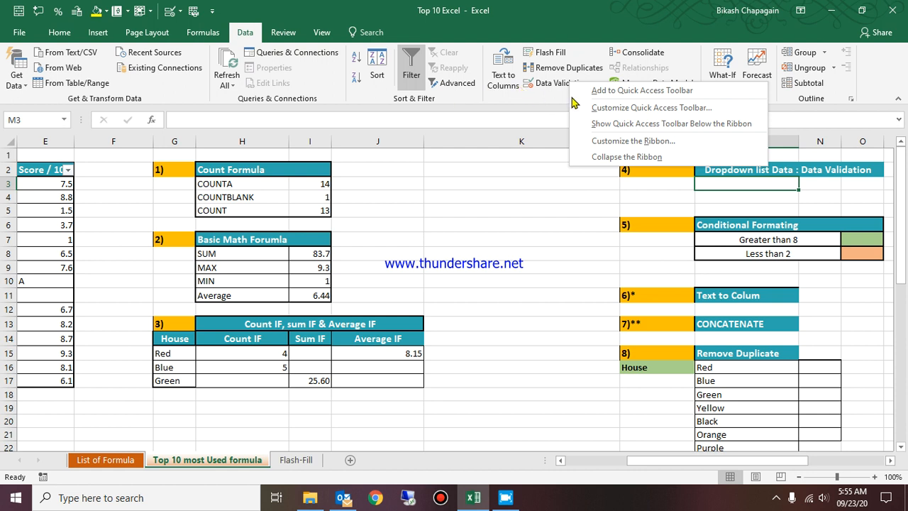
left_click(600, 97)
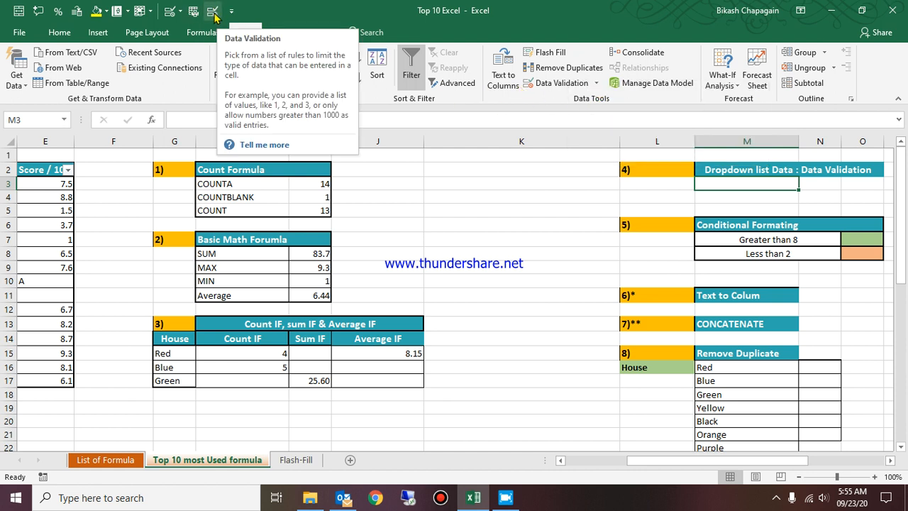
Remove the older Data Validation menu command and the command preceding it from the Quick Access Toolbar
left_click(62, 31)
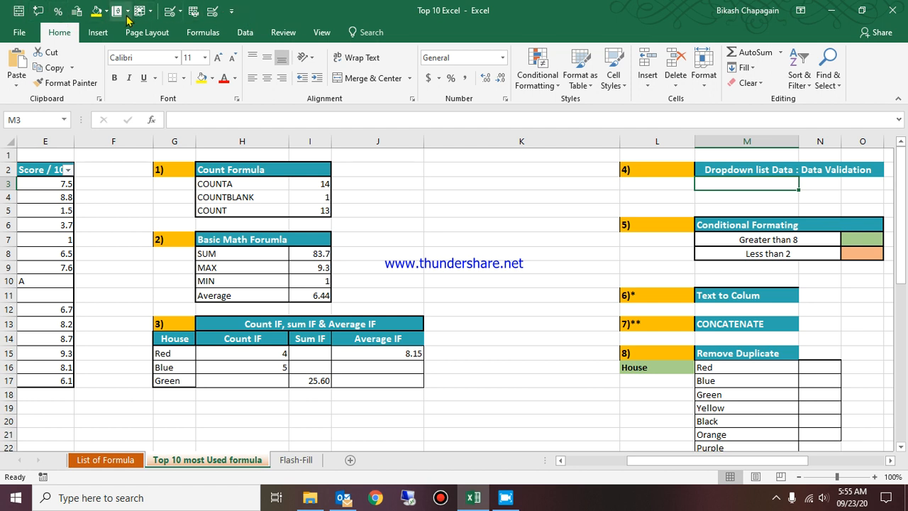
right_click(178, 10)
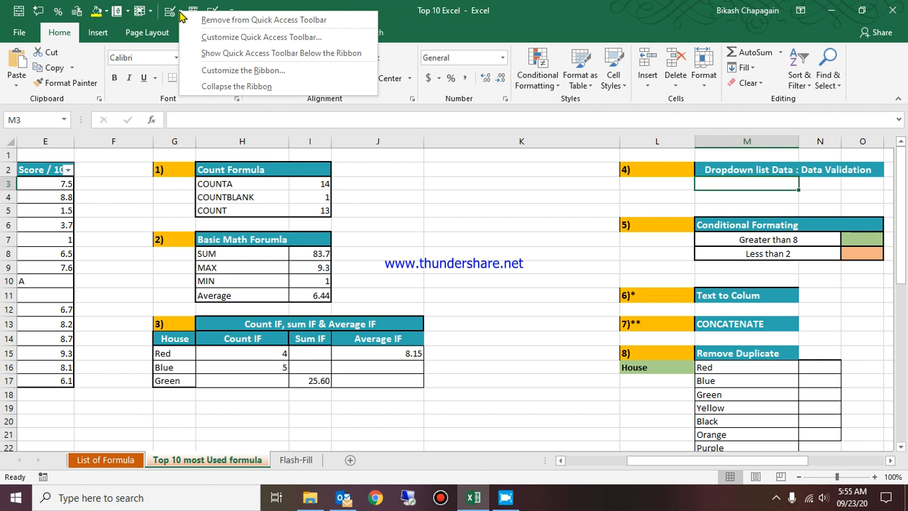
left_click(217, 20)
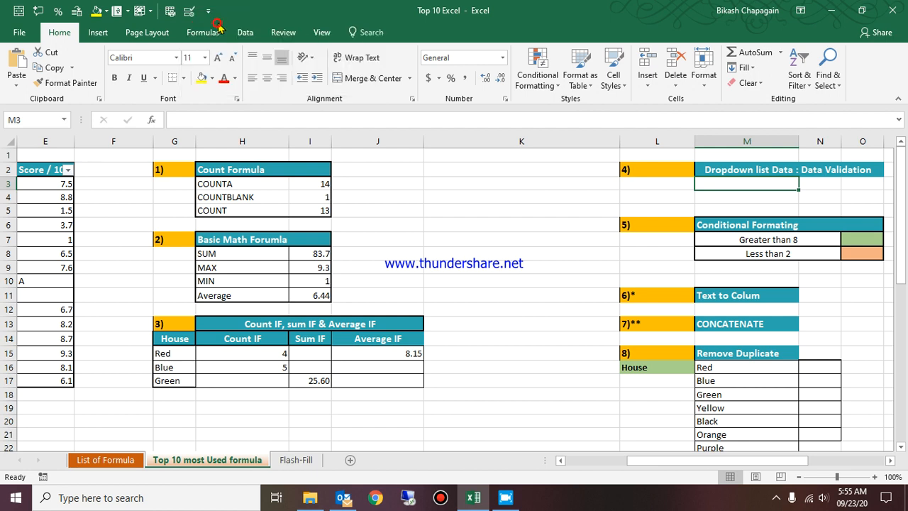
right_click(141, 13)
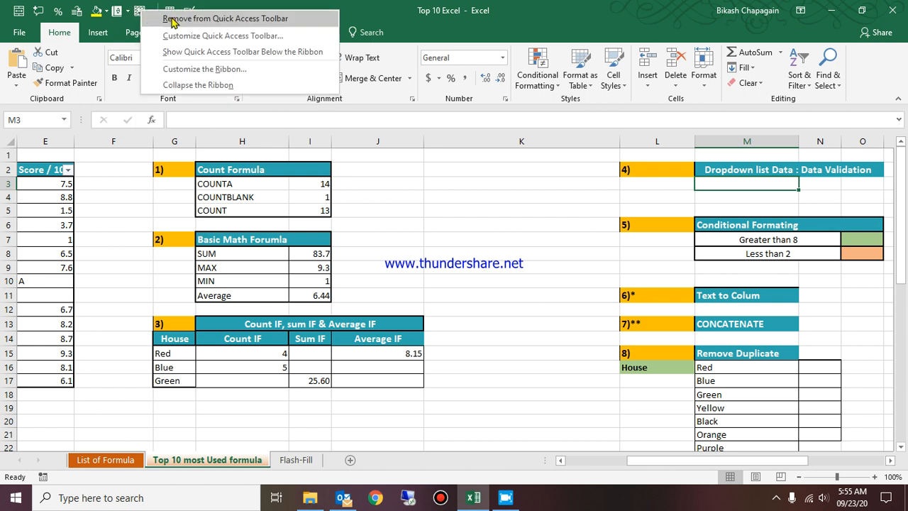
left_click(172, 18)
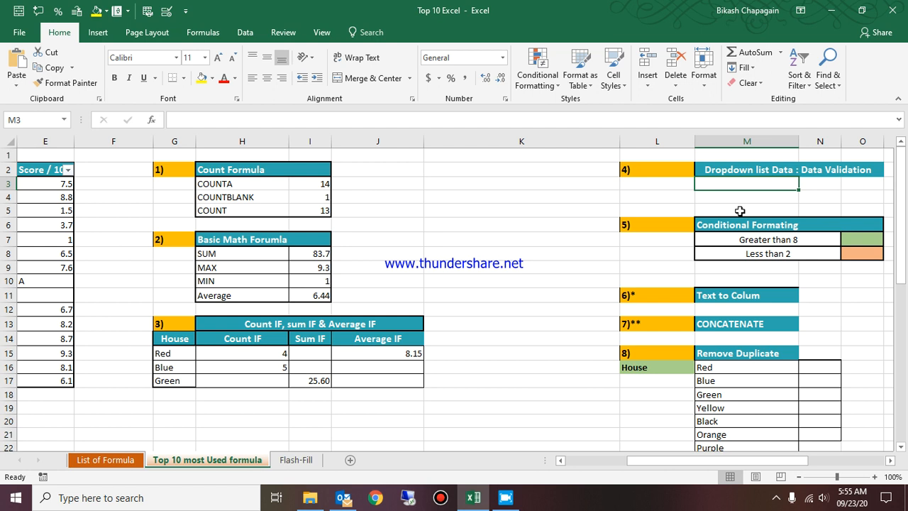
Start a data validation rule for cell M3 and set its allowed values to List
left_click(245, 33)
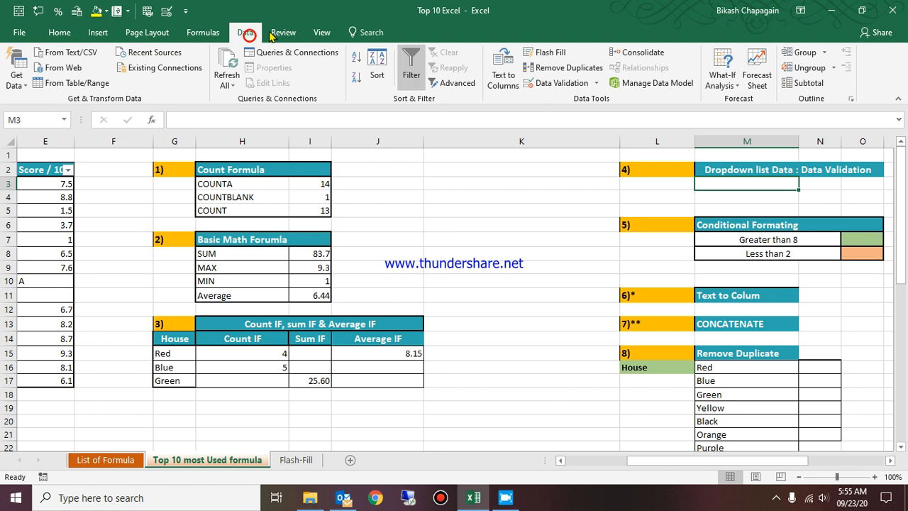
left_click(596, 82)
left_click(575, 100)
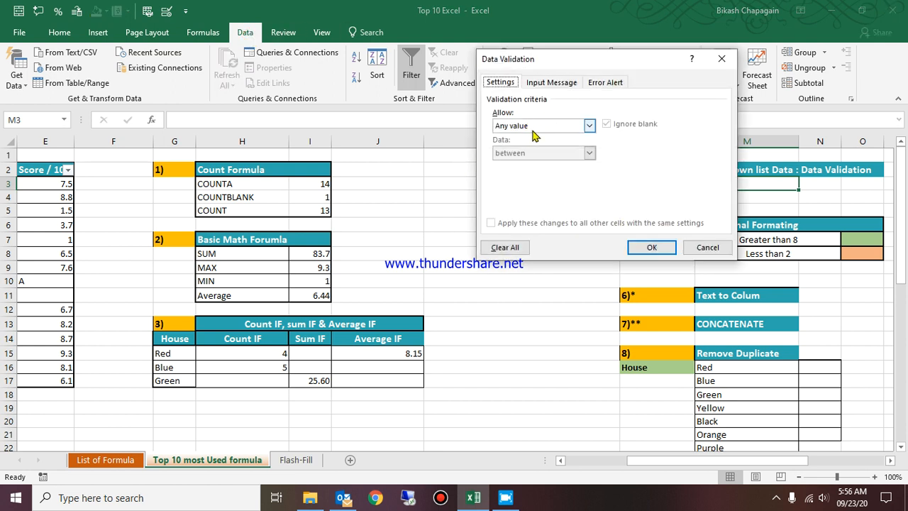
left_click(589, 125)
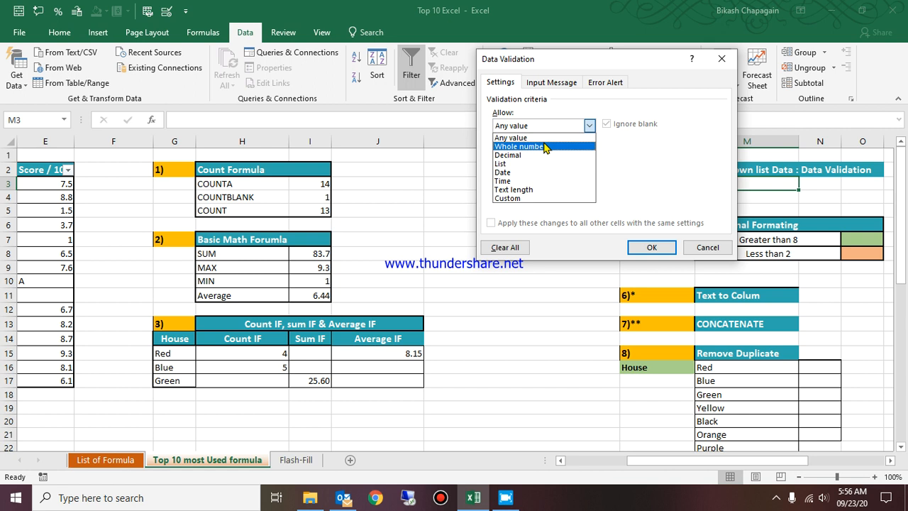
left_click(515, 165)
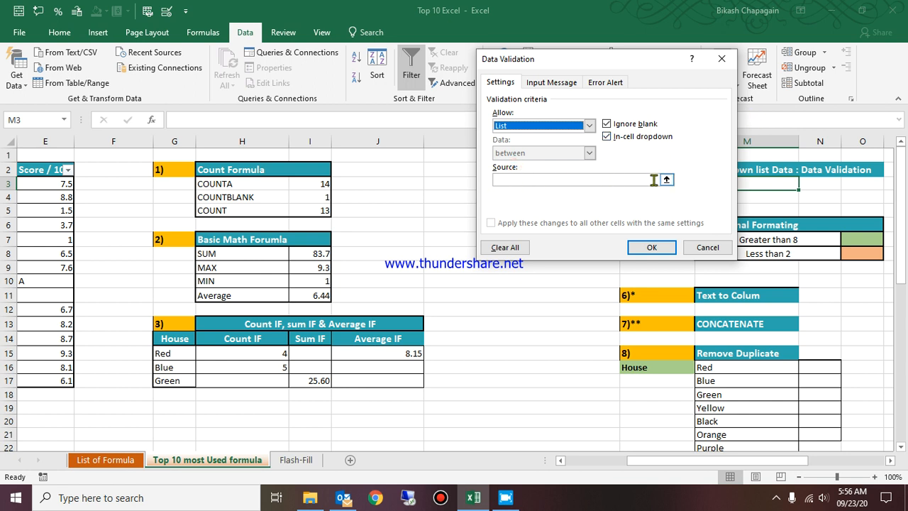
Set the validation list's source to the student names in C3:C17
left_click(666, 182)
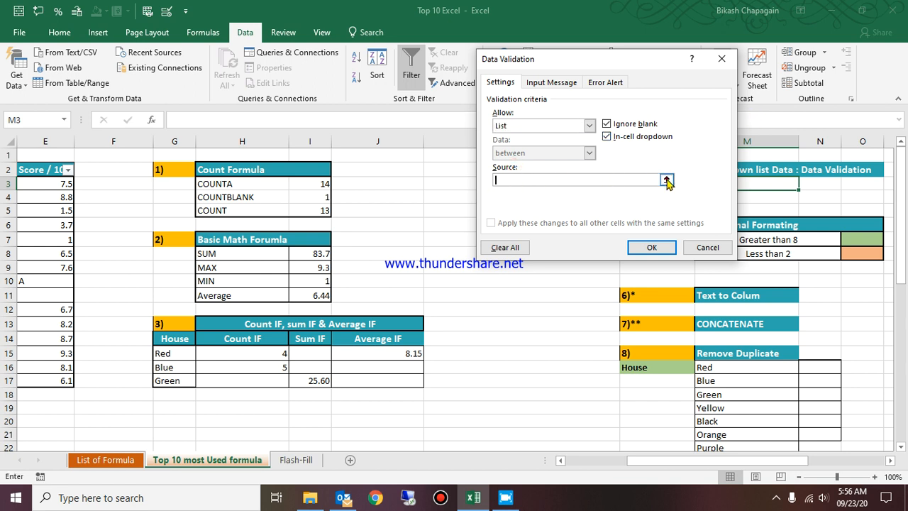
left_click_drag(642, 460, 582, 460)
left_click(122, 189)
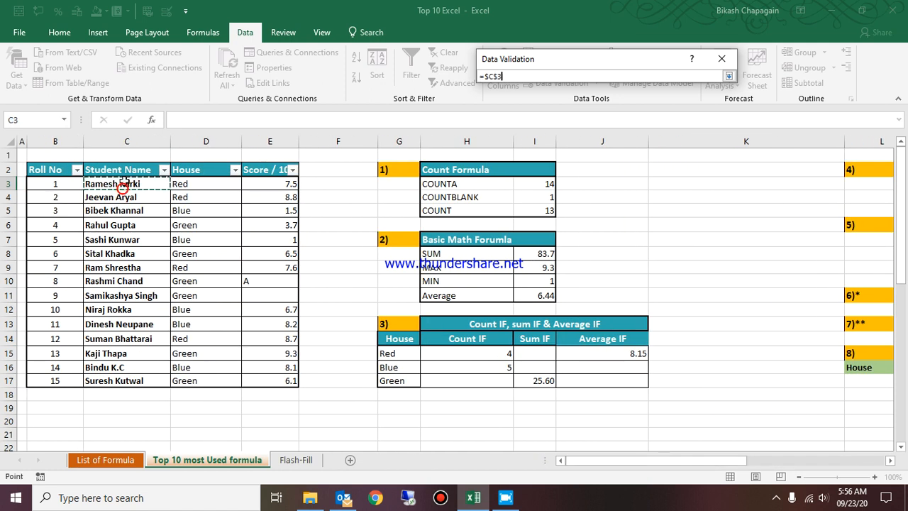
key("shift+Down")
key("shift+Down")
key("shift+Down")
key("shift+Down")
key("shift+Down")
key("shift+Down")
key("shift+Down")
key("shift+Down")
key("shift+Down")
key("shift+Down")
key("shift+Down")
key("shift+Down")
key("shift+Down")
key("shift+Down")
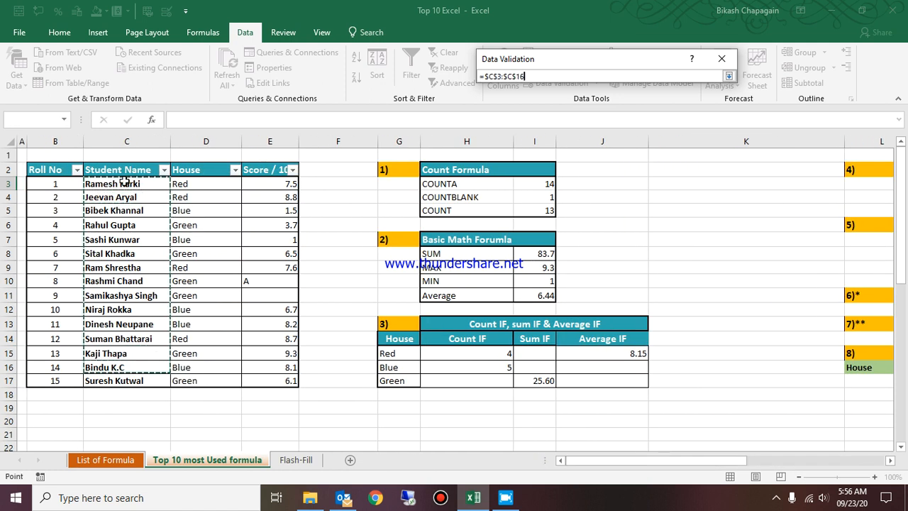
left_click(729, 76)
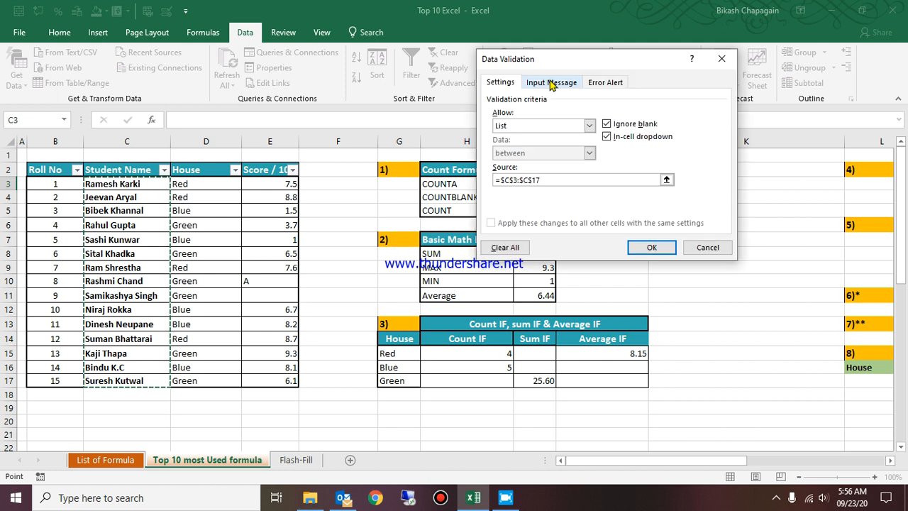
Give the validation an input message titled "Please Select Football Squad" with the text "Football team for upcoming tournament"
left_click(560, 82)
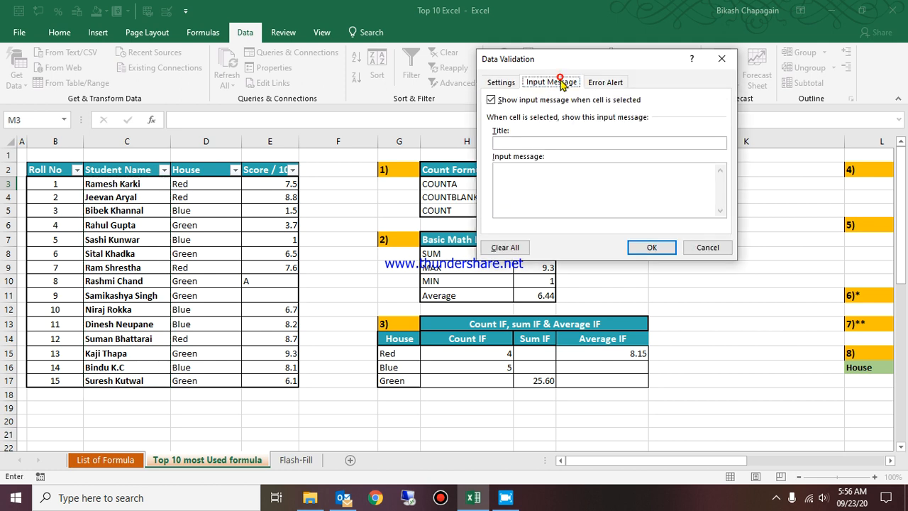
left_click(538, 140)
type("Pleas")
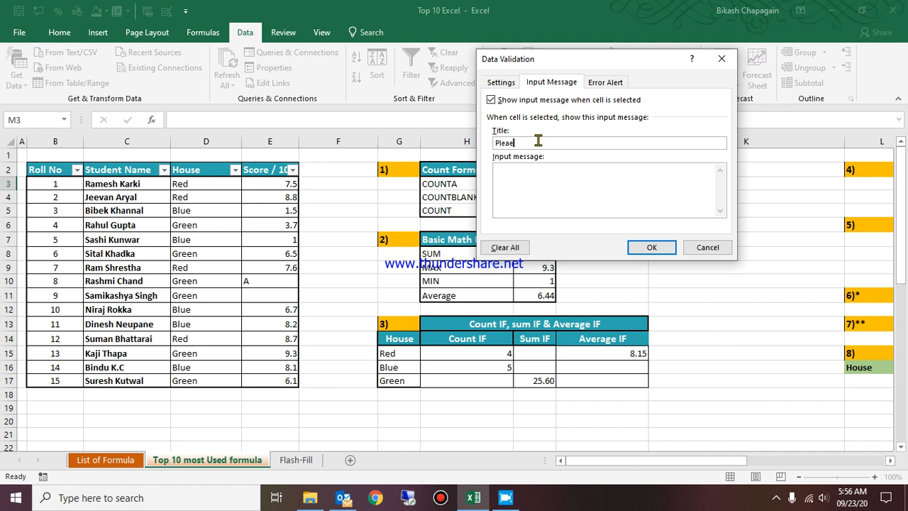
type("e Select Football Squad")
left_click(568, 184)
type("Football team for upcoming tourn")
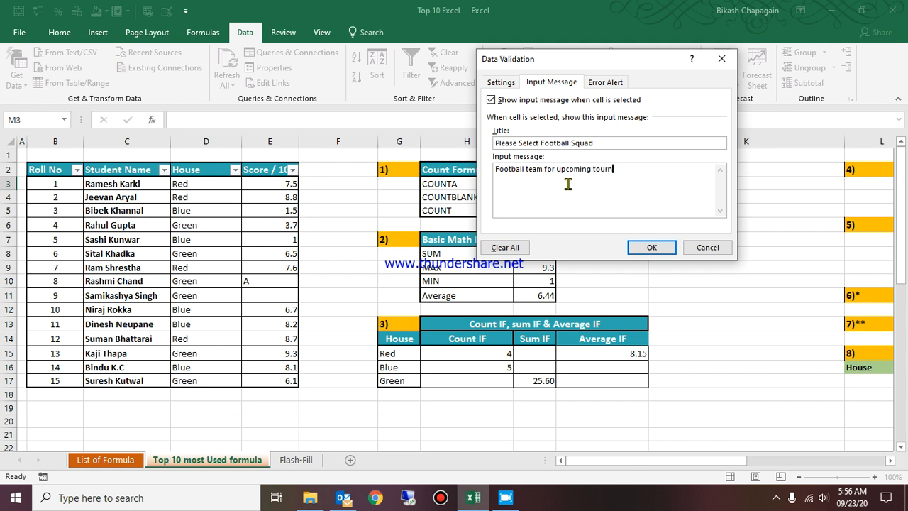
type("amen")
key("BackSpace")
key("BackSpace")
key("BackSpace")
type("ment")
Give the Stop error alert the title "Stop Stop" and message "PLease choose from the given list.", and apply the validation to M3
left_click(604, 83)
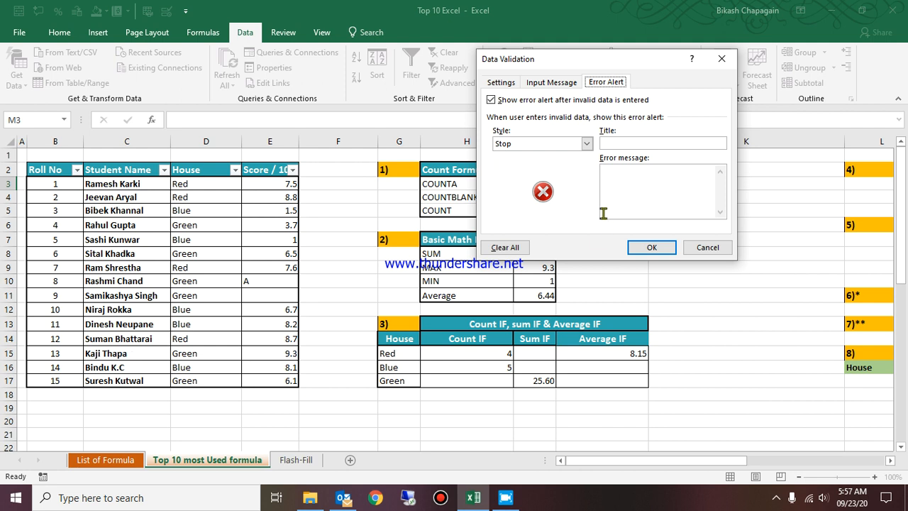
left_click(636, 143)
type("Stop Stop")
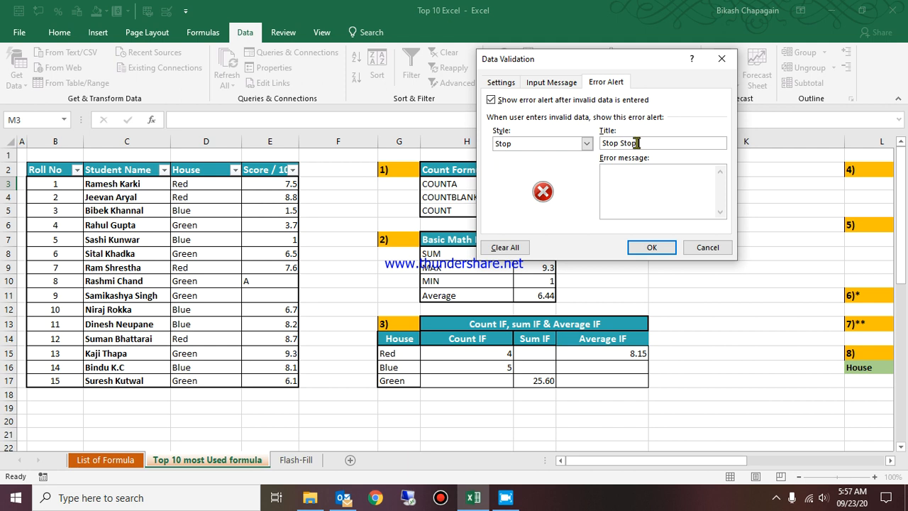
left_click(639, 182)
type("PLease choose from t")
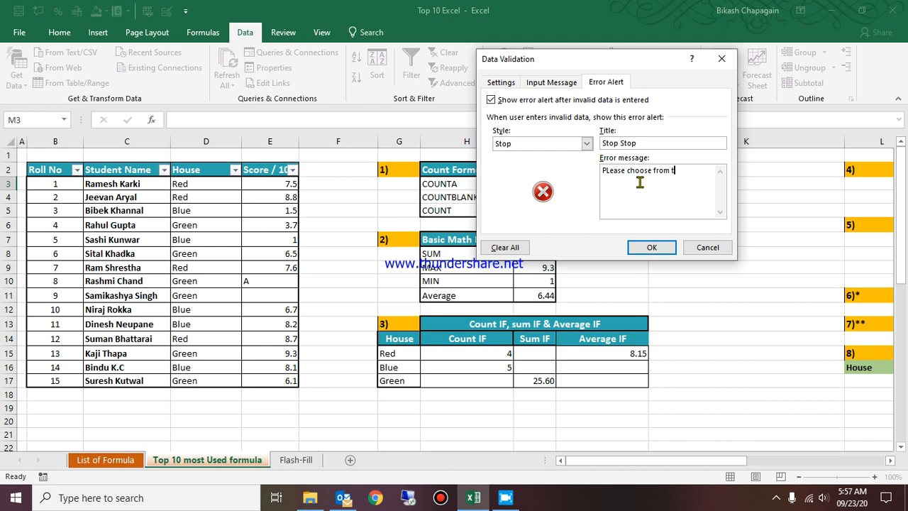
type("he given list.")
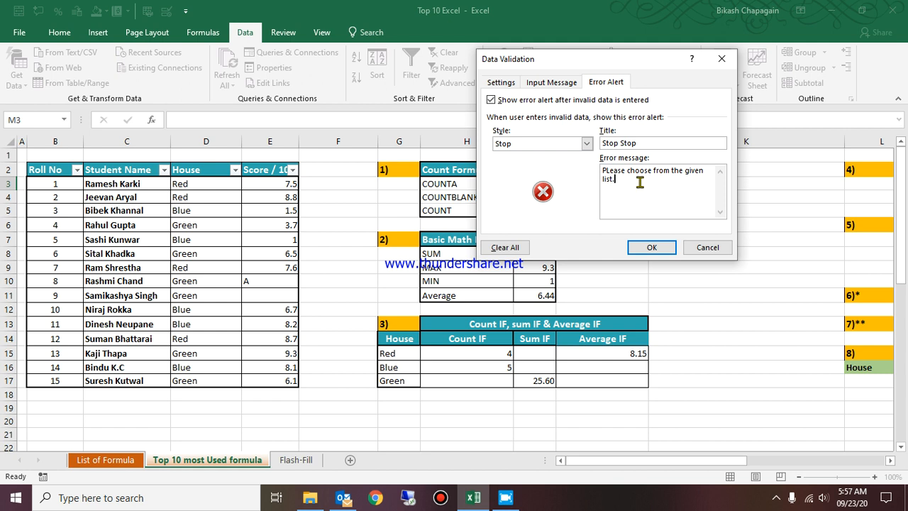
left_click(650, 248)
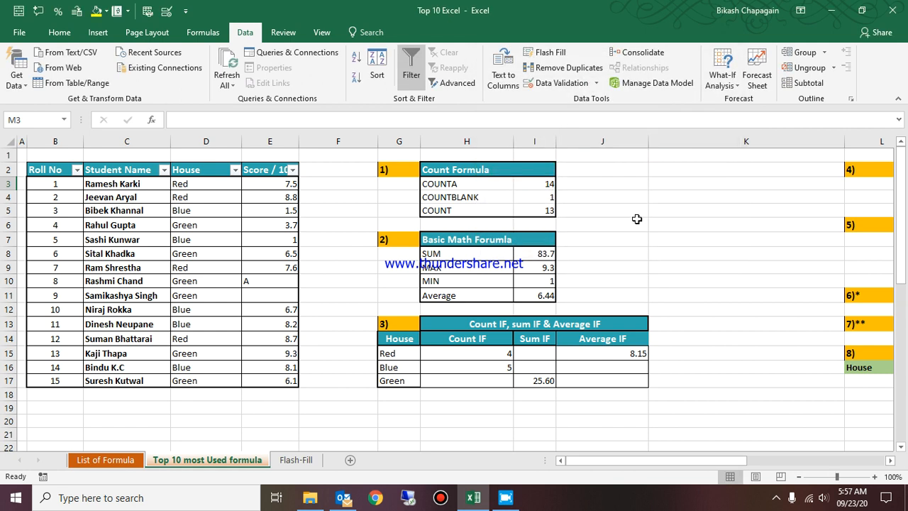
scroll(637, 219, "right", 3)
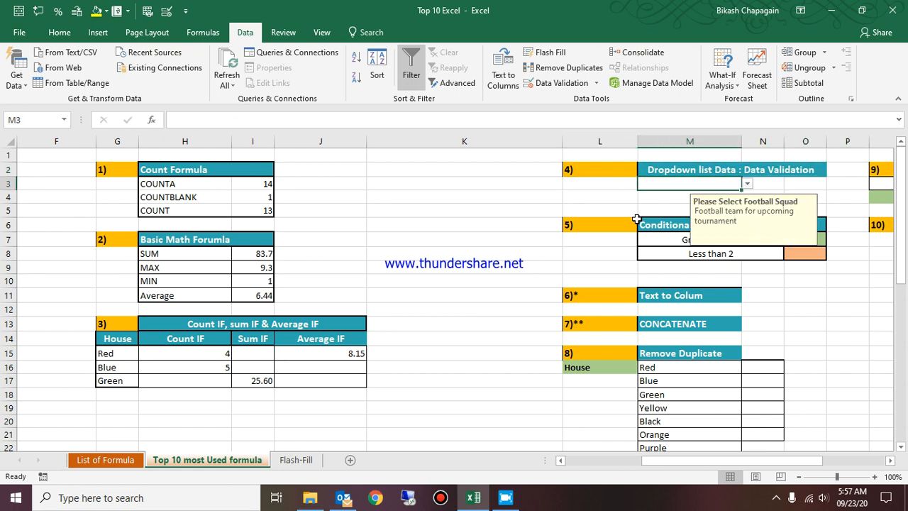
Choose the tenth student's name from the dropdown list in M3
key("Left")
key("Left")
key("Left")
key("Right")
key("Right")
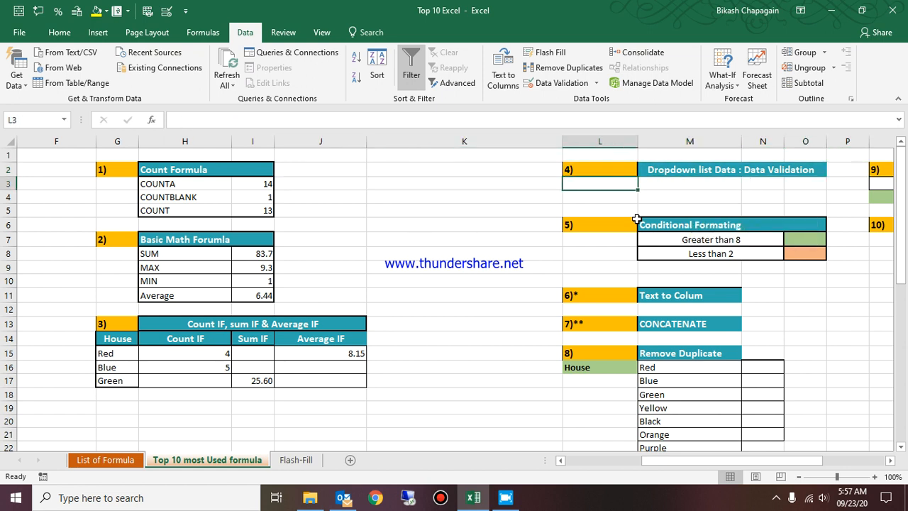
key("Right")
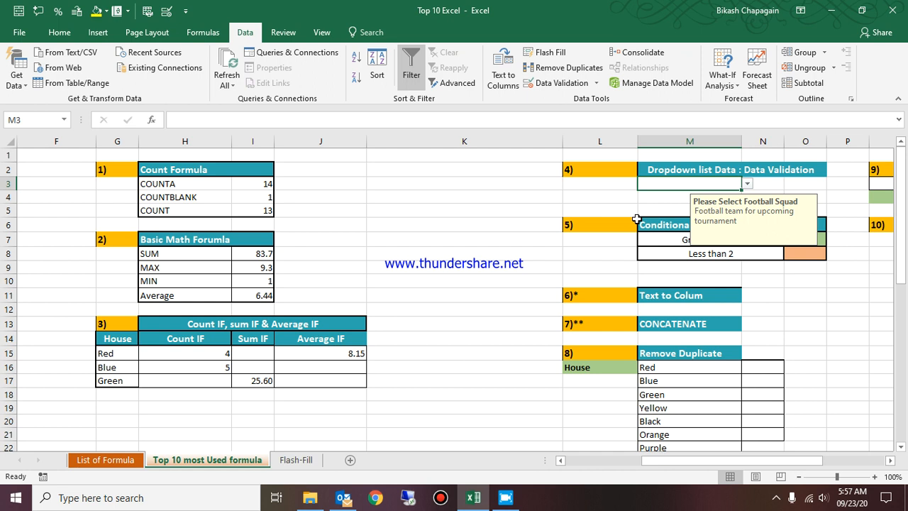
left_click(747, 184)
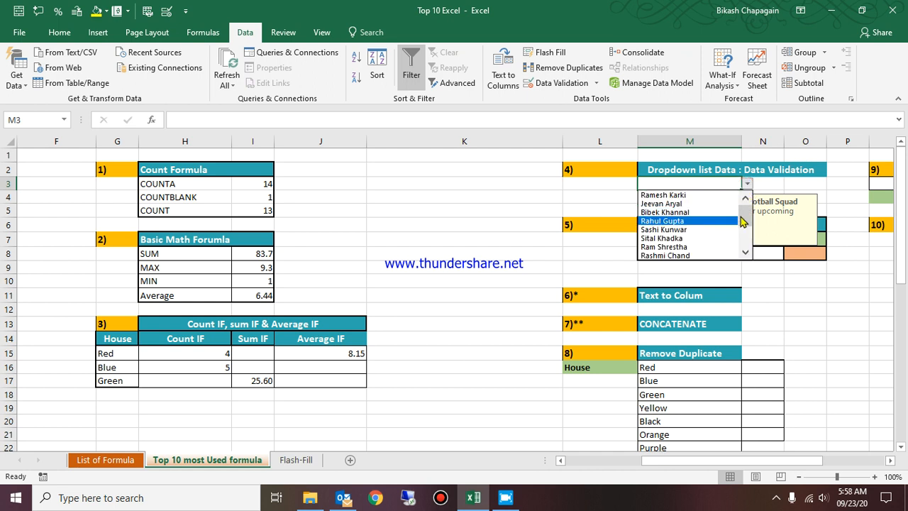
left_click_drag(745, 221, 746, 239)
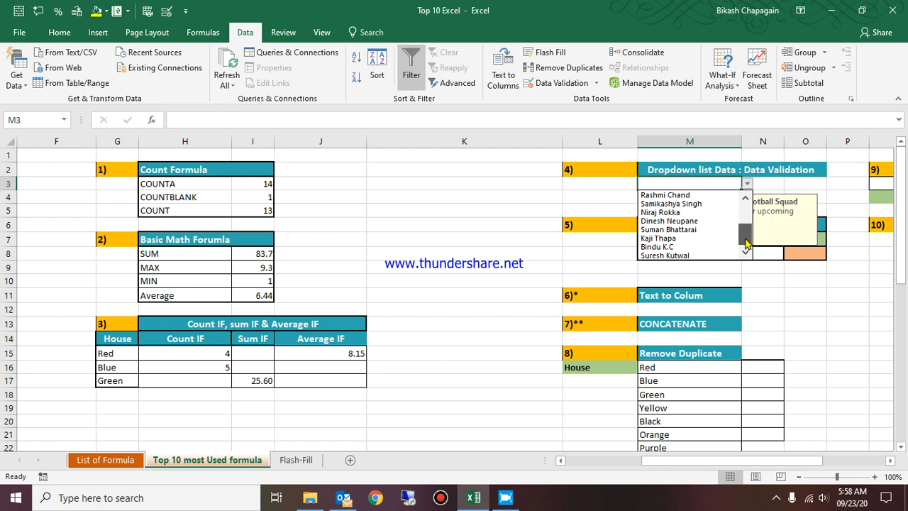
left_click(672, 213)
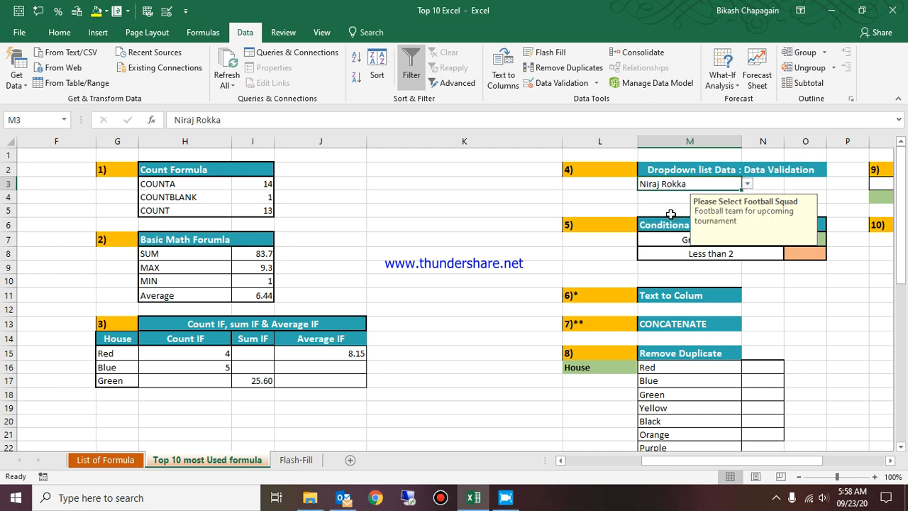
Try to enter a name outside the allowed list in M3 to test the Stop alert, and discard the entry
type("Bikash")
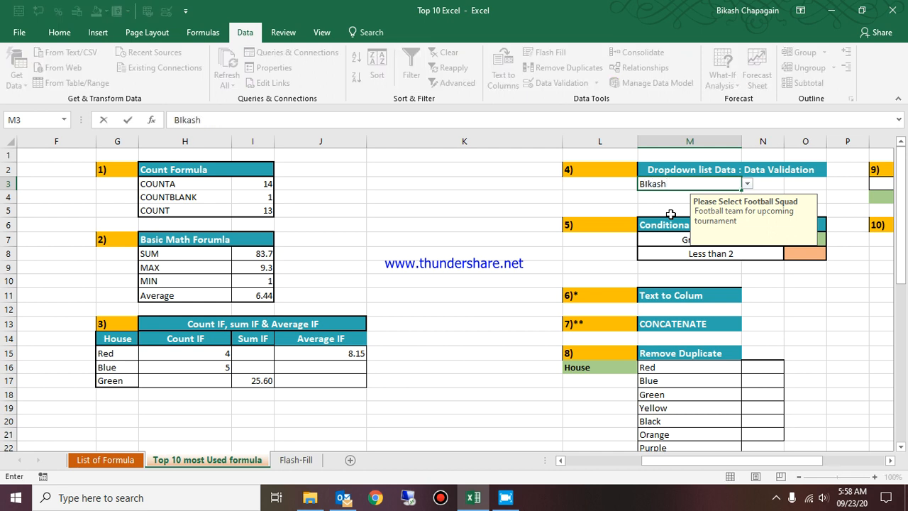
key("Return")
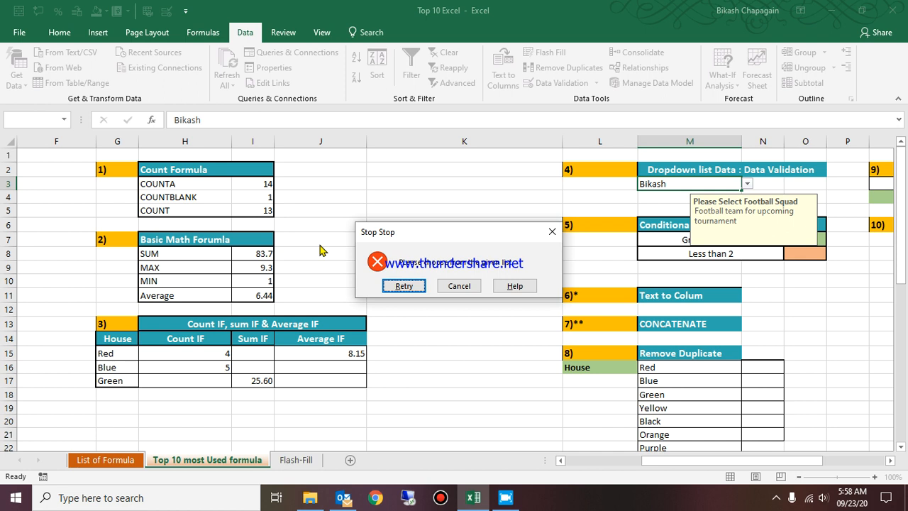
key("Escape")
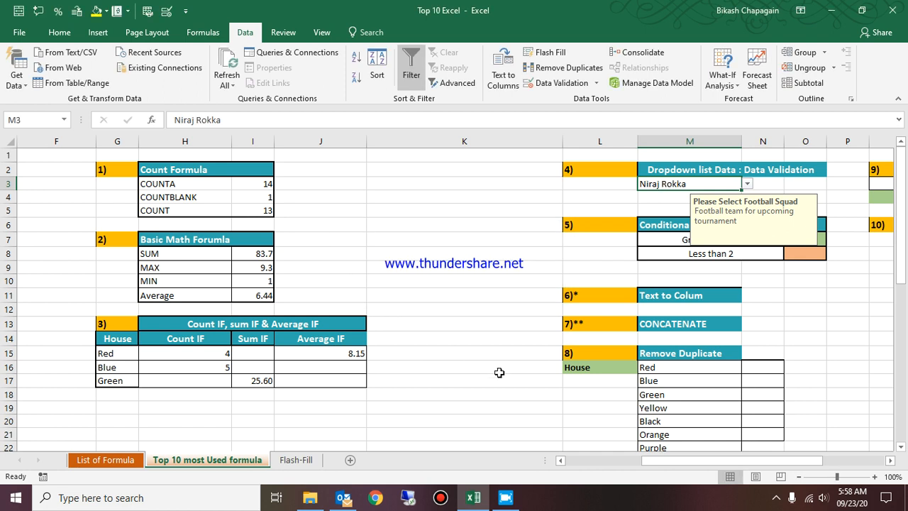
Examine the Conditional Formatting exercise's greater-than-8 and less-than-2 criteria with their colour cells O7 and O8
left_click(830, 307)
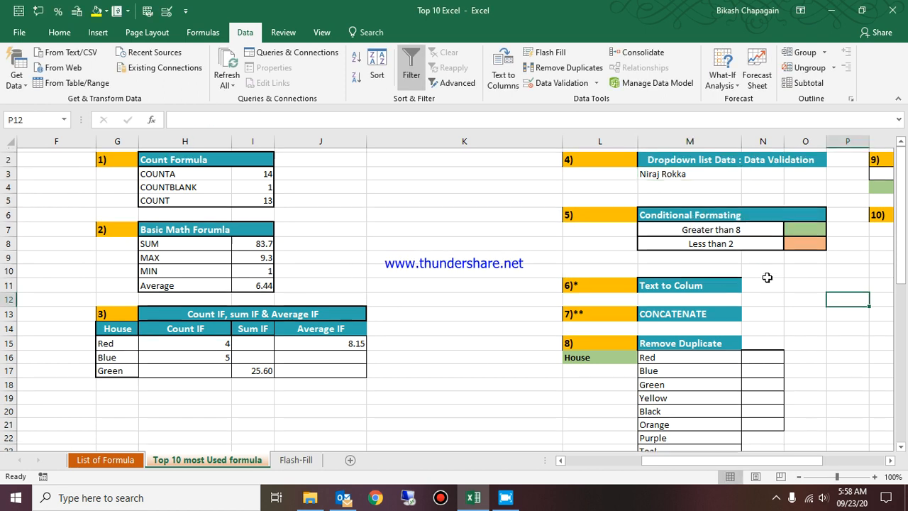
scroll(768, 280, "down", 1)
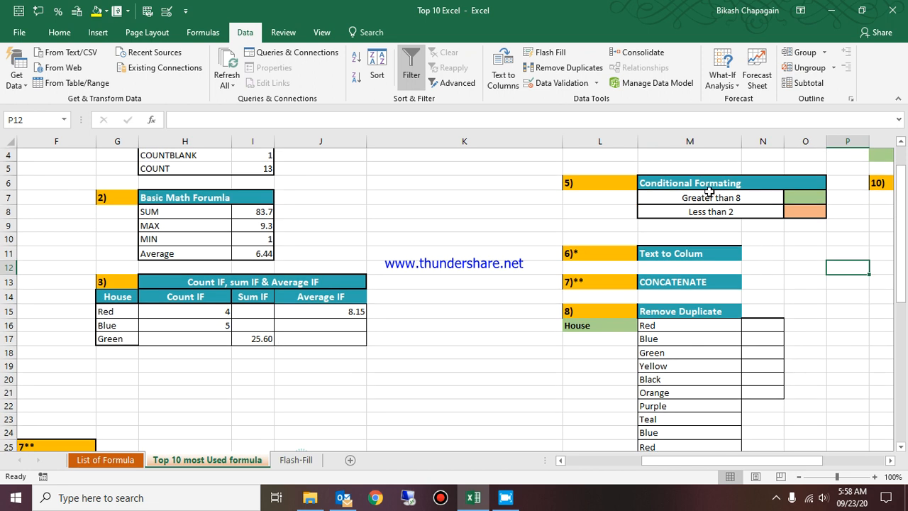
left_click(805, 196)
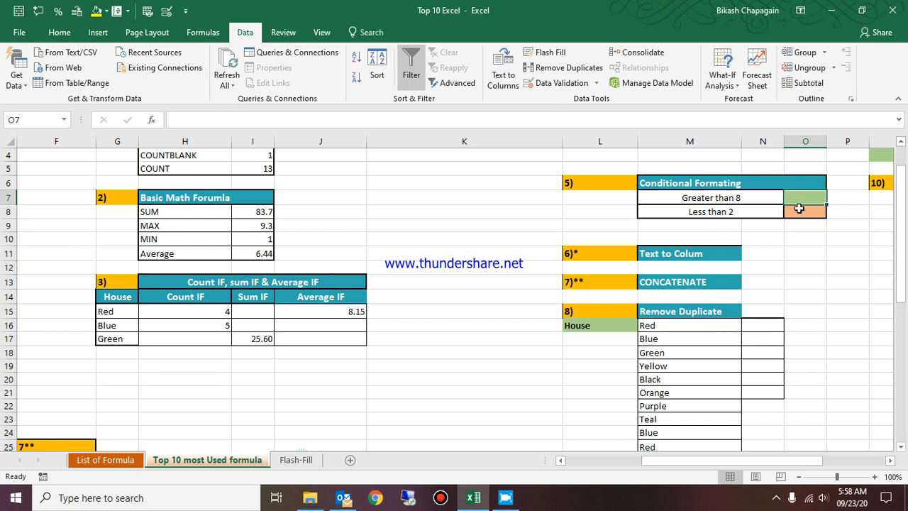
left_click(804, 214)
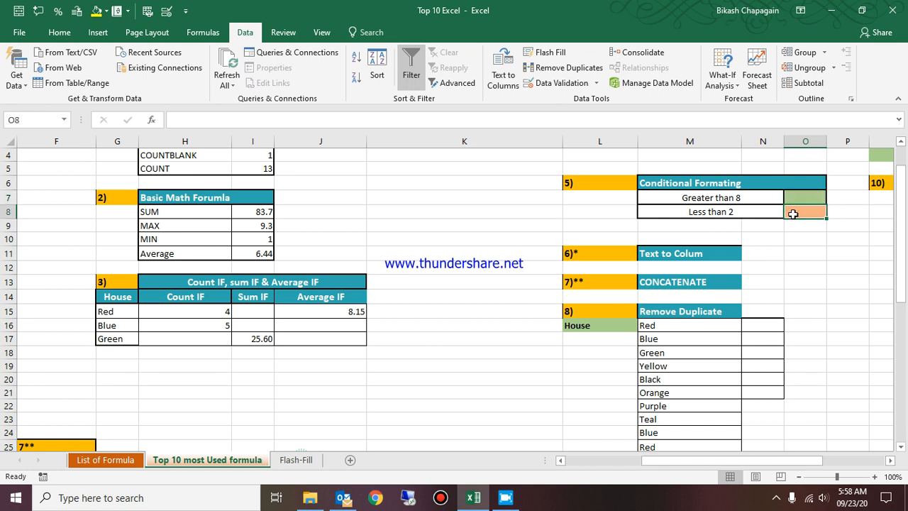
Try a Greater Than highlight rule with the value 8 on the scores in E3:E17, view its format options and cancel the rule
key("Left")
key("Left")
key("Left")
key("Left")
key("Left")
key("Left")
key("Left")
key("Left")
key("Left")
key("Left")
key("Left")
key("Left")
key("Left")
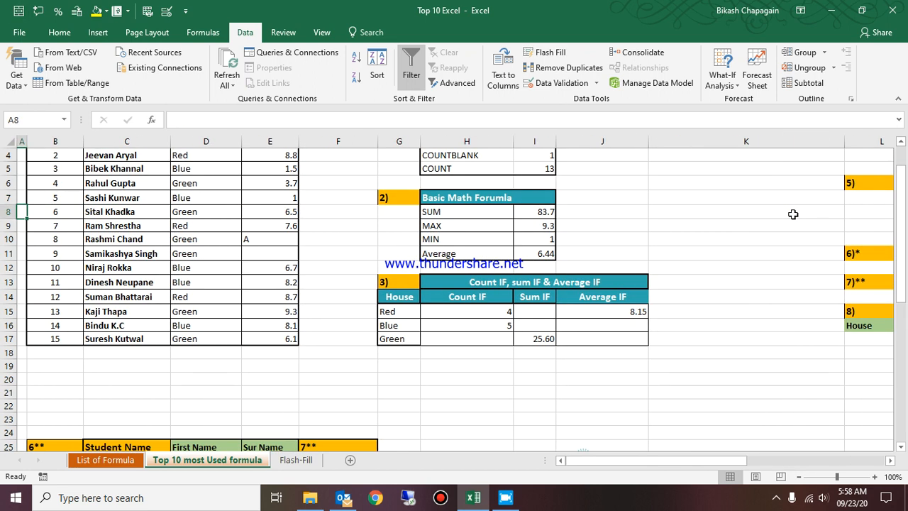
scroll(793, 213, "up", 1)
left_click(273, 186)
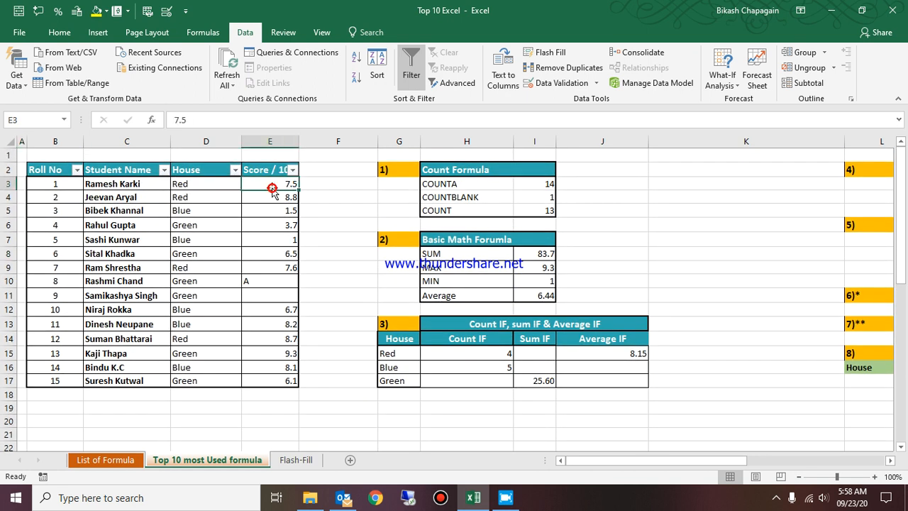
key("shift+Down")
key("shift+Down")
key("shift+Down")
key("shift+Down")
key("shift+Down")
key("shift+Down")
key("shift+Down")
key("shift+Down")
key("shift+Down")
key("shift+Down")
key("shift+Down")
key("shift+Down")
key("shift+Down")
key("shift+Down")
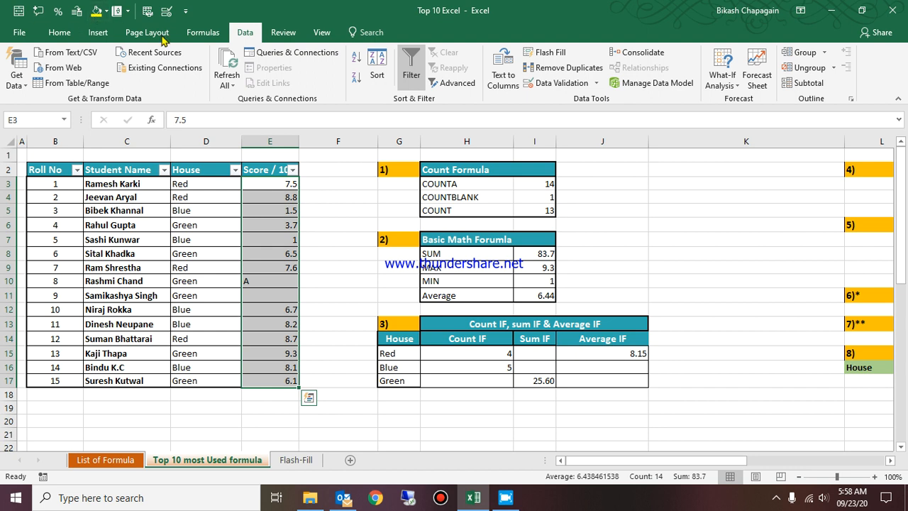
left_click(62, 33)
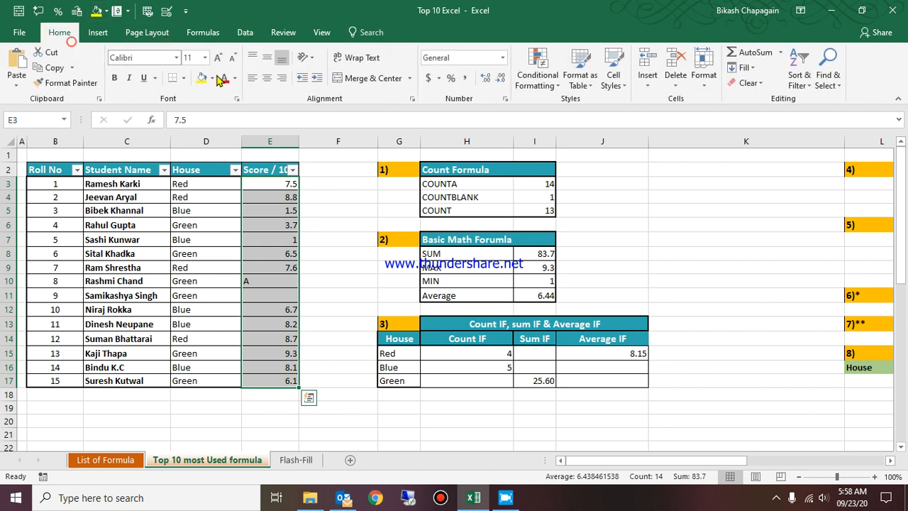
left_click(560, 84)
mouse_move(574, 112)
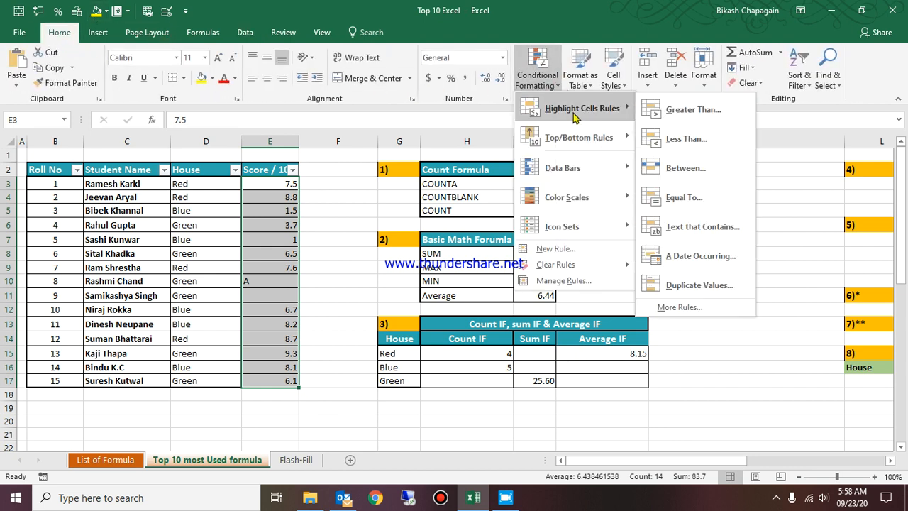
left_click(703, 114)
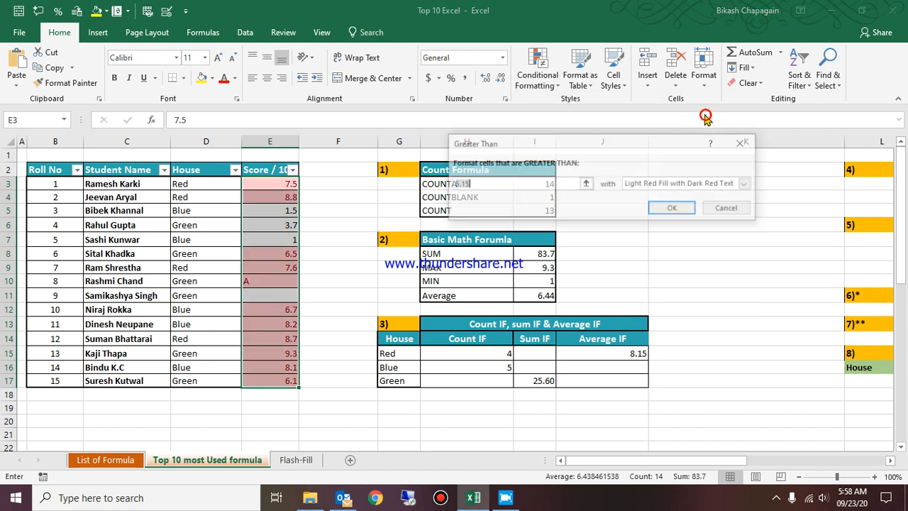
type("8")
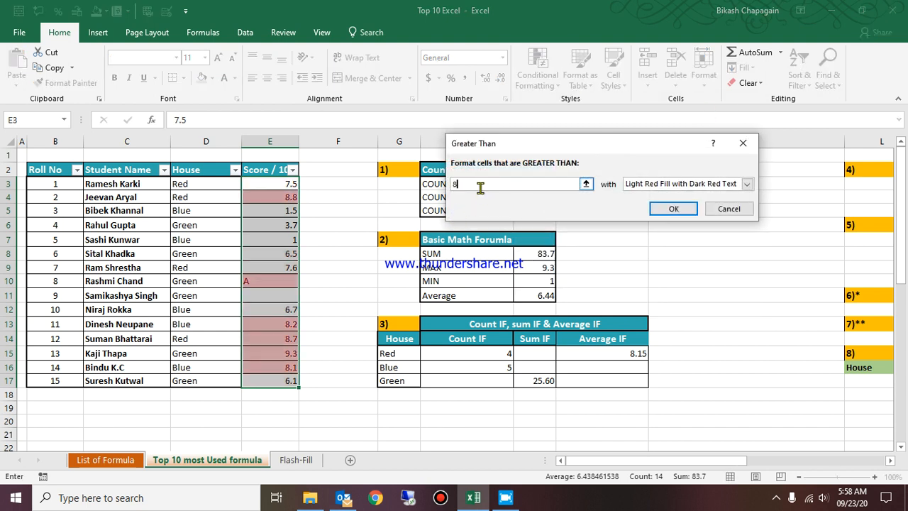
left_click(746, 184)
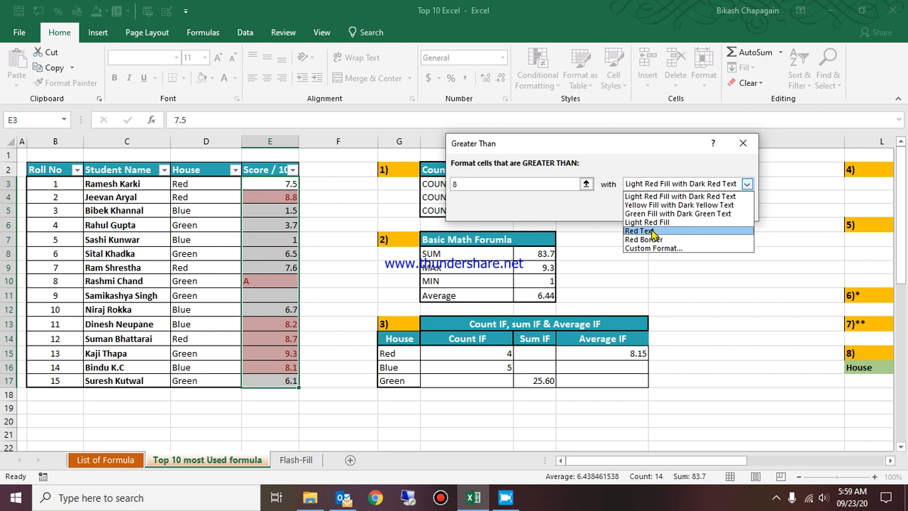
key("Escape")
key("Escape")
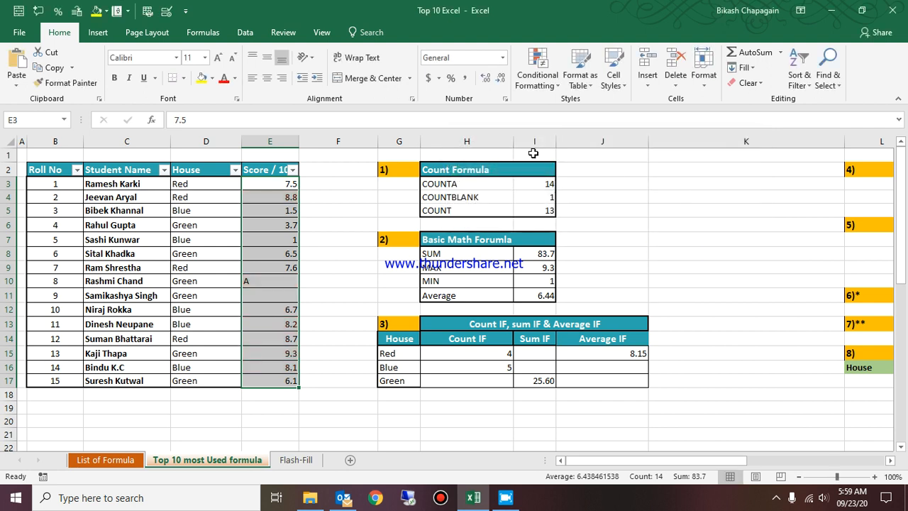
Try a Less Than highlight rule with the value 2 on the scores in E3:E17 and cancel it
left_click(553, 88)
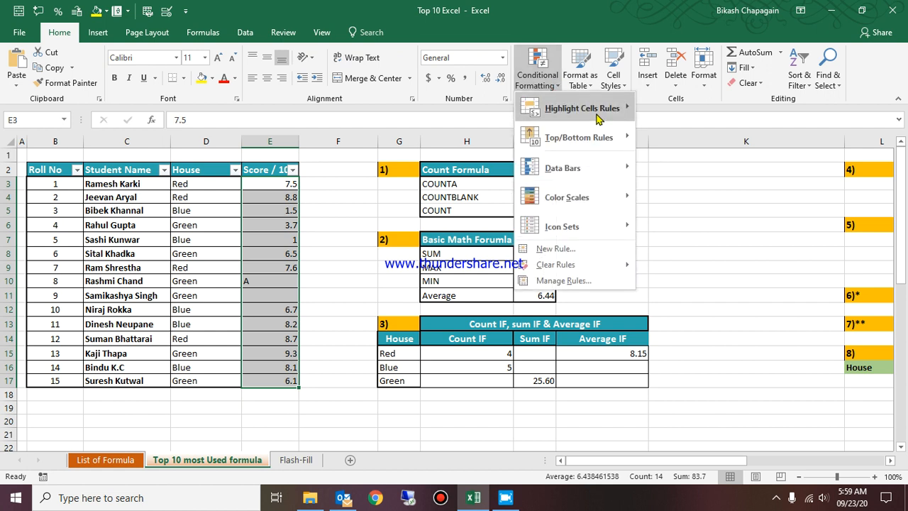
mouse_move(598, 118)
left_click(706, 140)
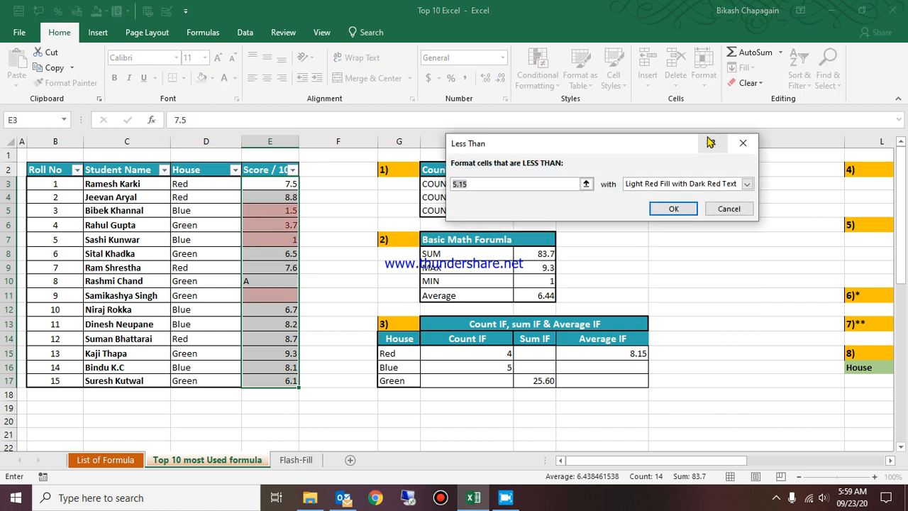
type("2")
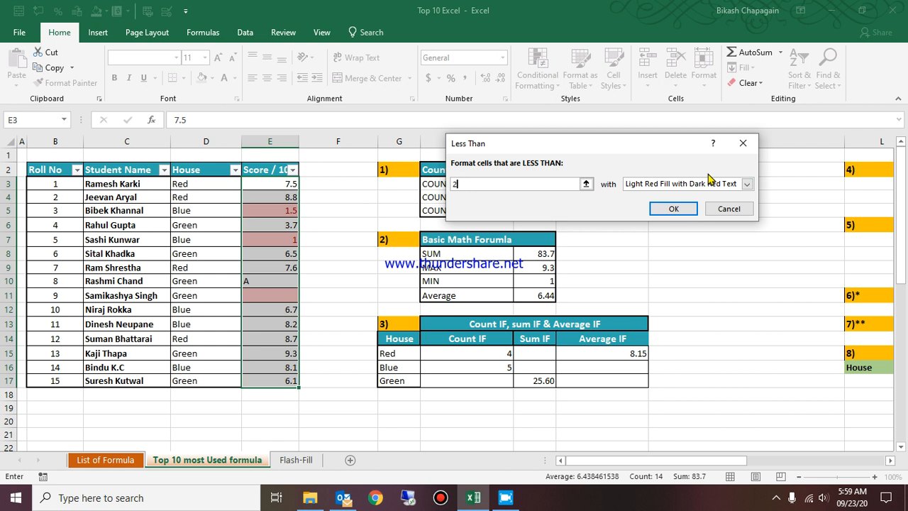
key("Escape")
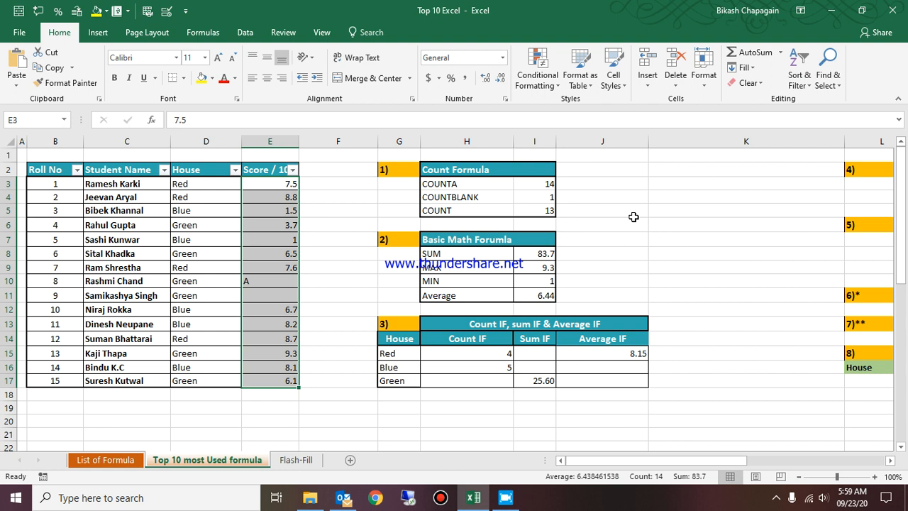
Look over the Text to Column exercise and its Student Name table in rows 25 to 40
left_click(633, 217)
key("Right")
key("Right")
key("Right")
key("Right")
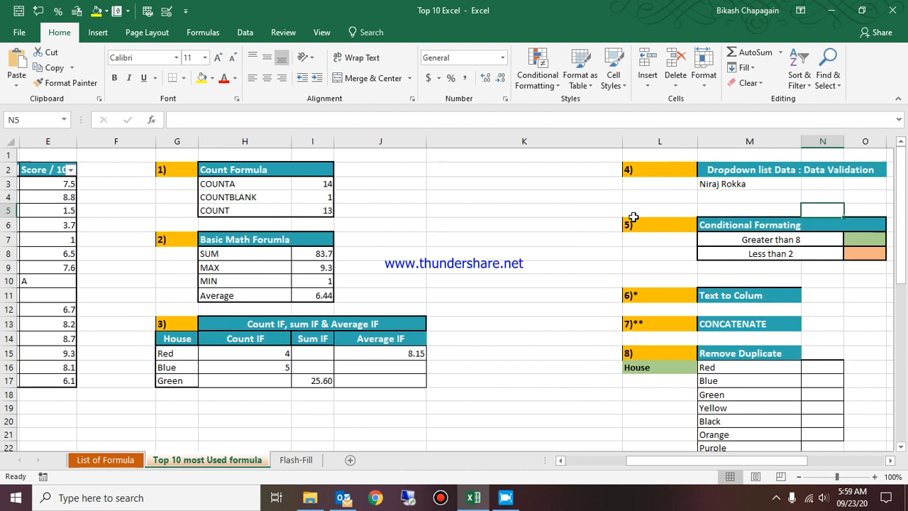
key("Down")
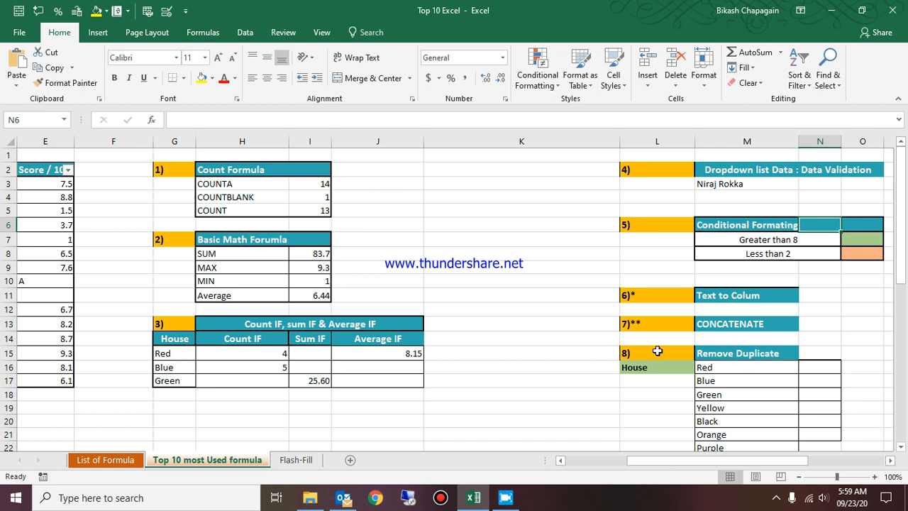
left_click_drag(652, 465, 446, 390)
scroll(151, 296, "down", 4)
scroll(151, 295, "down", 3)
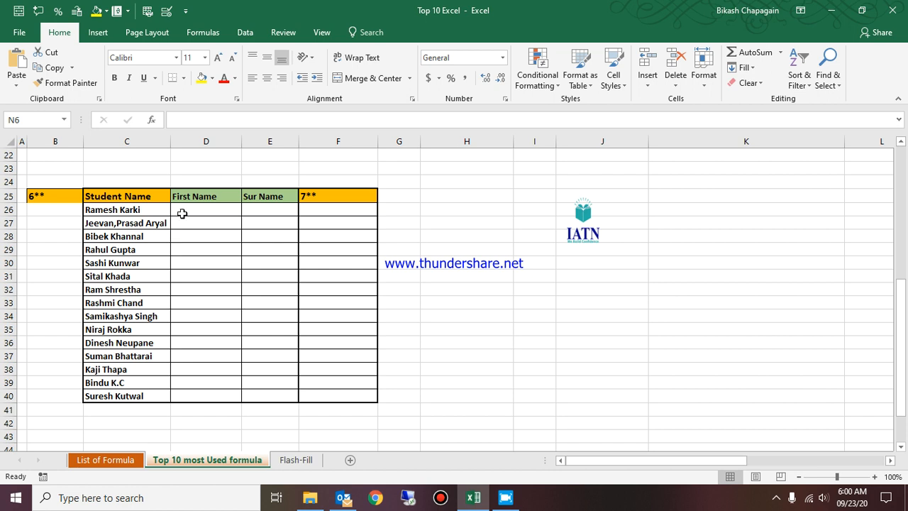
Enter the first student's first name in D26 and surname in E26
left_click(194, 211)
type("Ramesh")
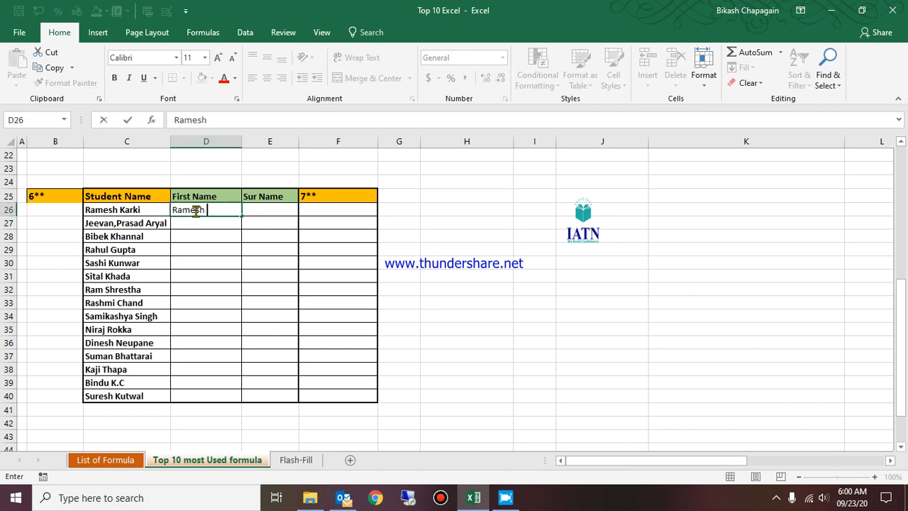
key("Return")
left_click(195, 211)
key("Tab")
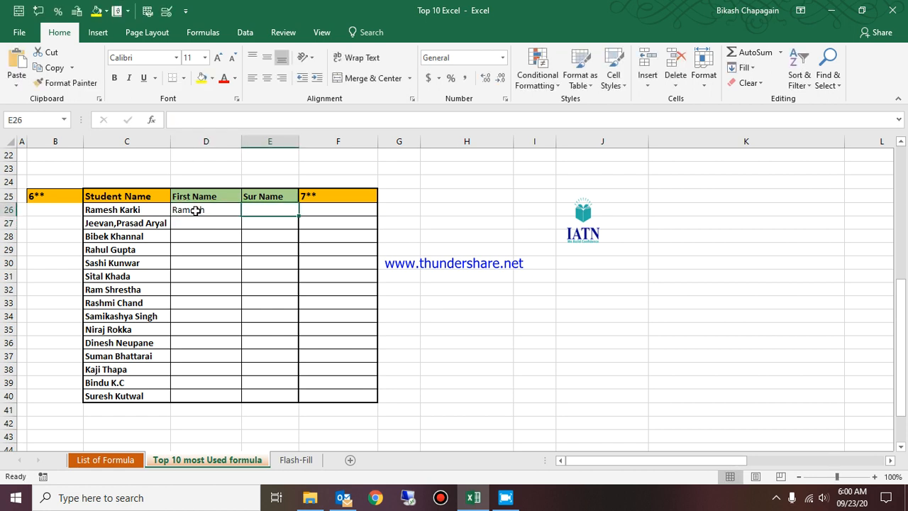
type("Karki")
key("Return")
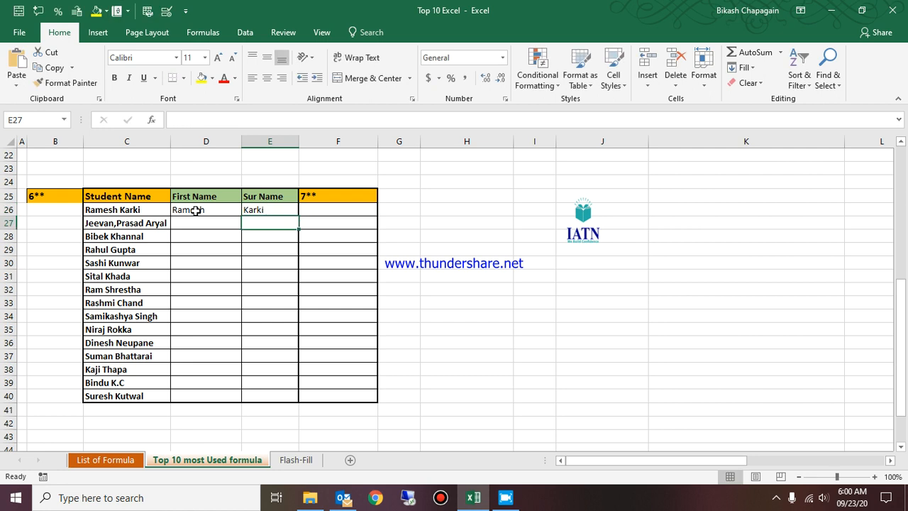
Clear the manually entered first name and surname from D26:E26
key("Left")
key("Up")
key("shift+Right")
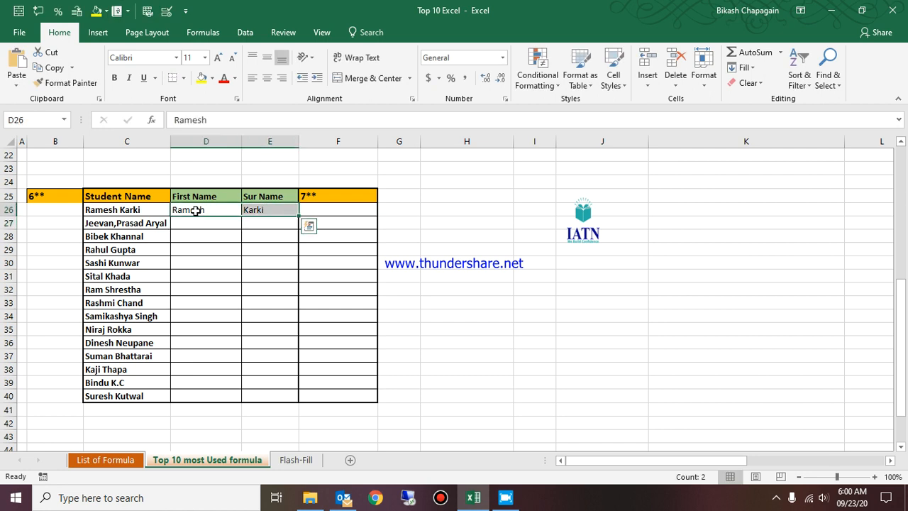
key("Delete")
Set up a delimited Text to Columns conversion of cell C26 with tab, semicolon, comma and space as delimiters
key("Left")
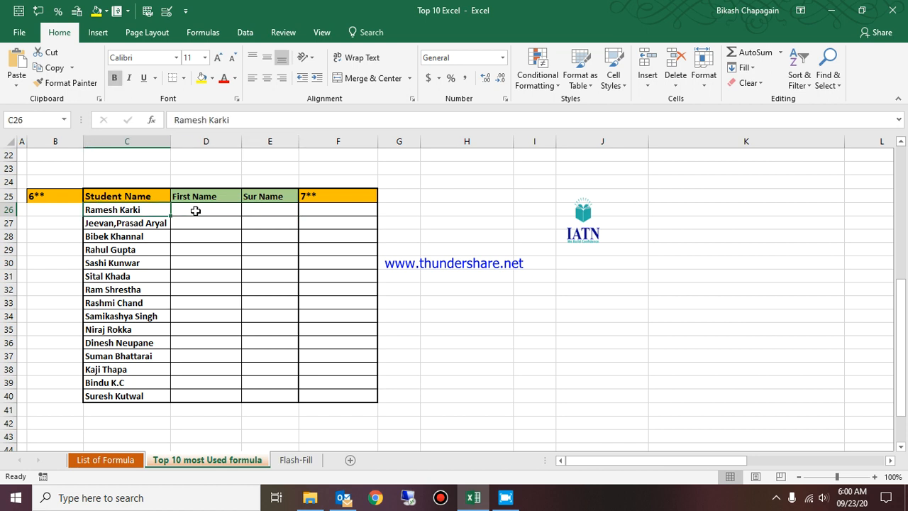
left_click(243, 34)
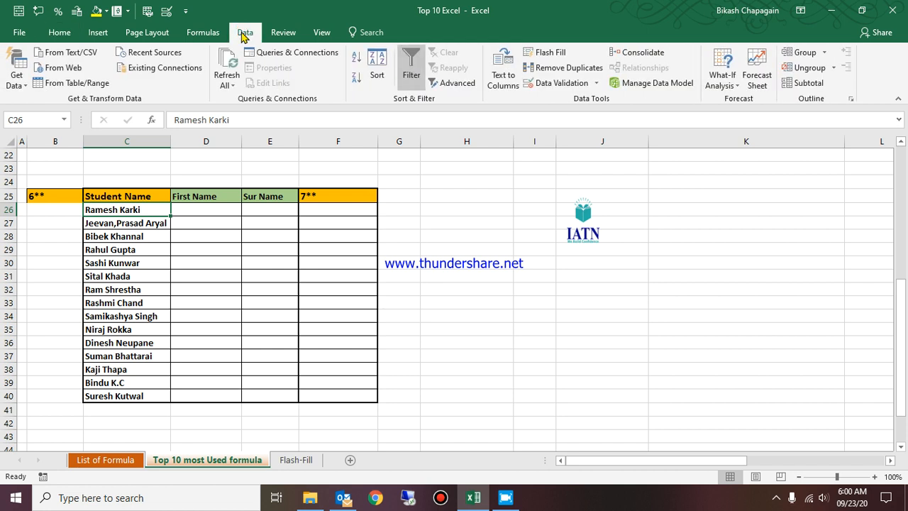
left_click(511, 79)
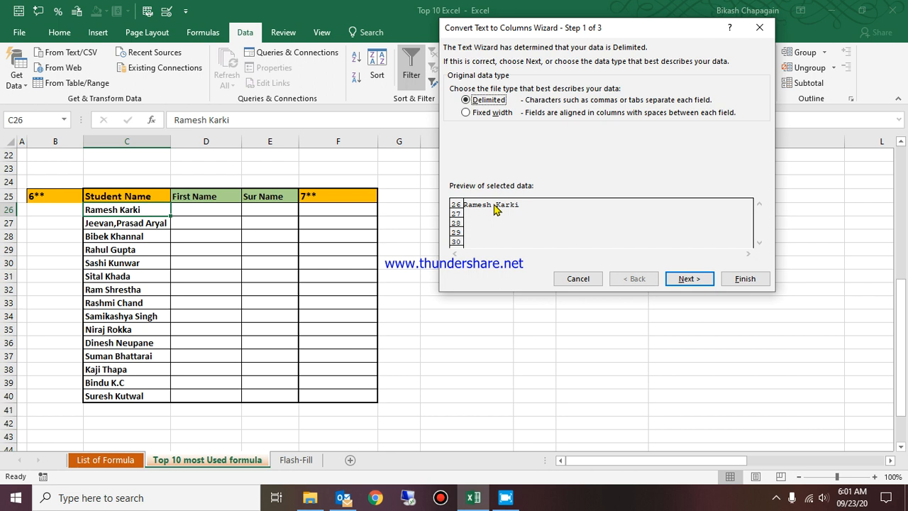
left_click(685, 280)
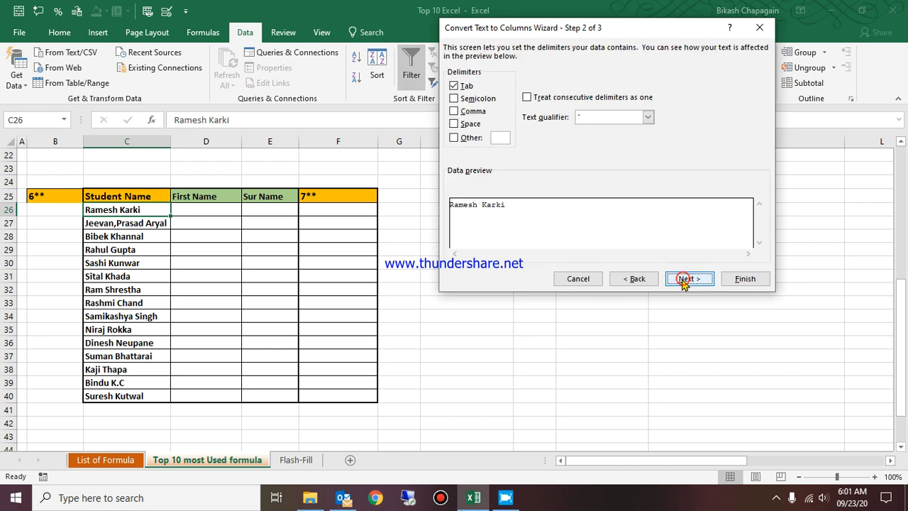
left_click(454, 99)
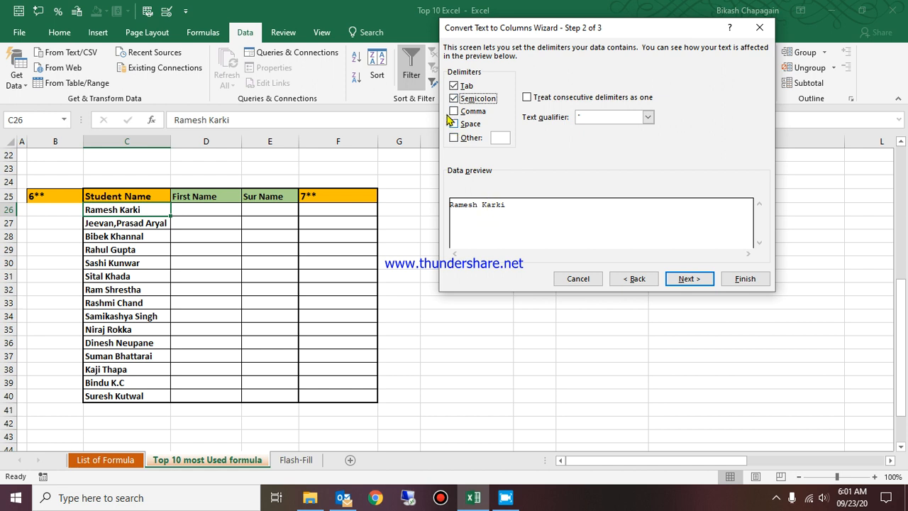
left_click(454, 111)
left_click(454, 124)
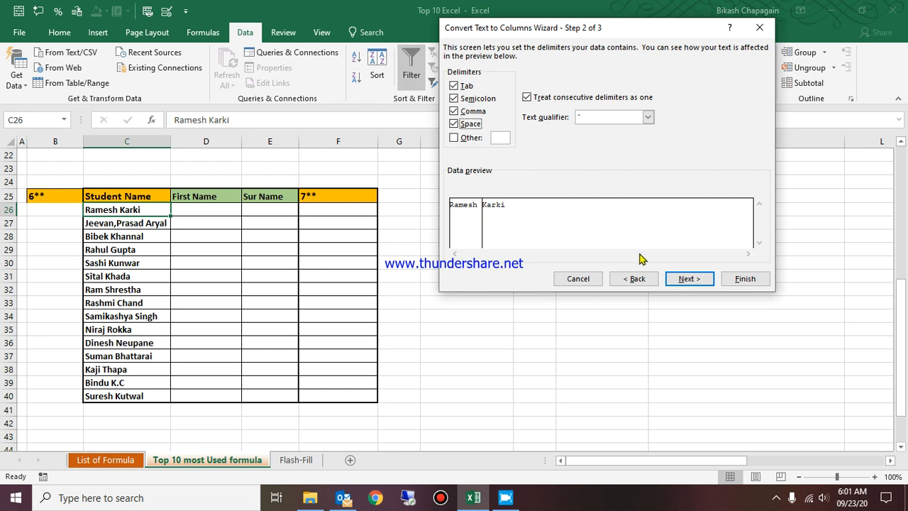
Finish splitting the name in C26 with D26 as the destination, replacing existing data, and undo the split
left_click(686, 279)
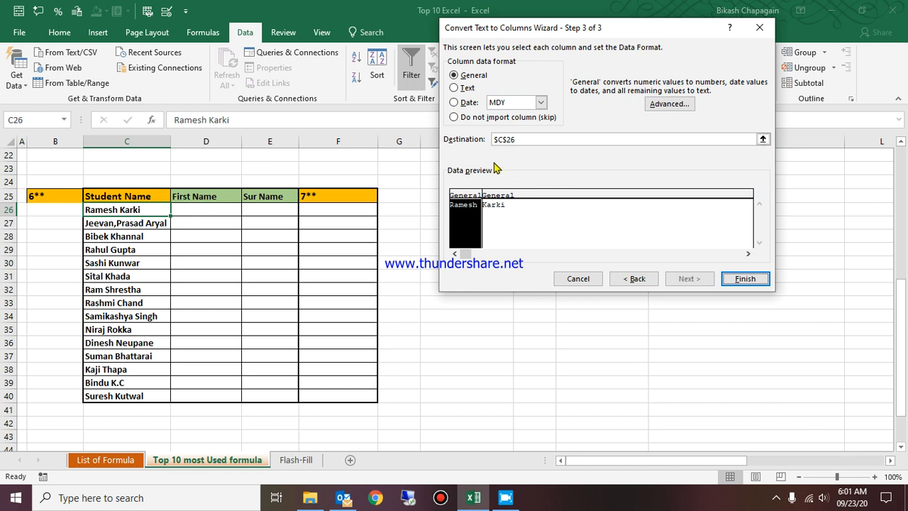
left_click(764, 140)
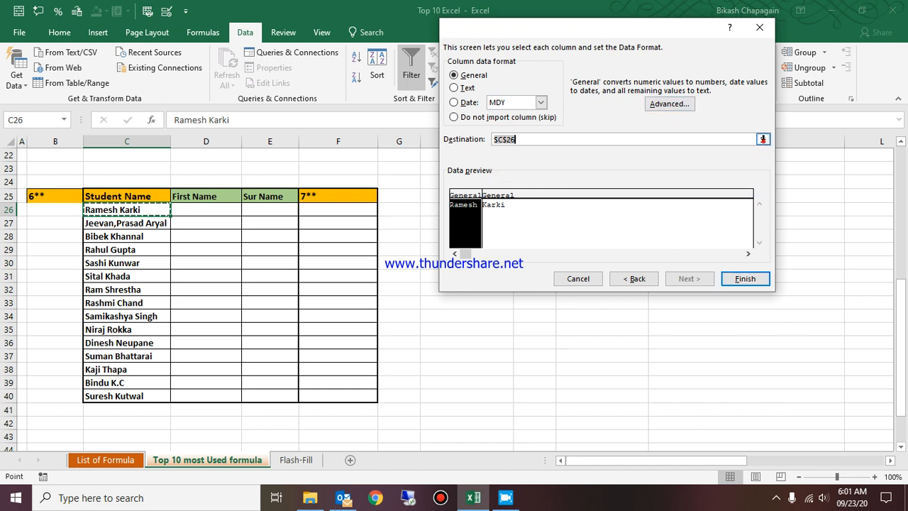
left_click(204, 209)
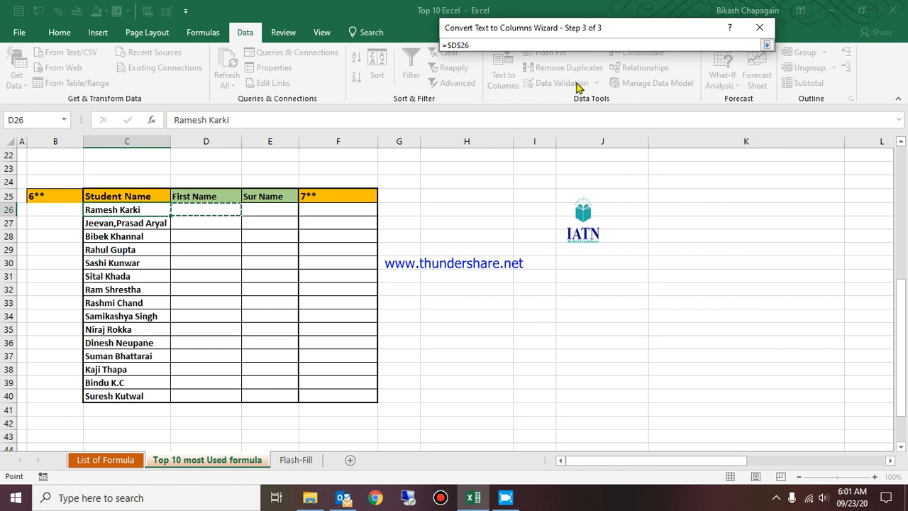
left_click(766, 44)
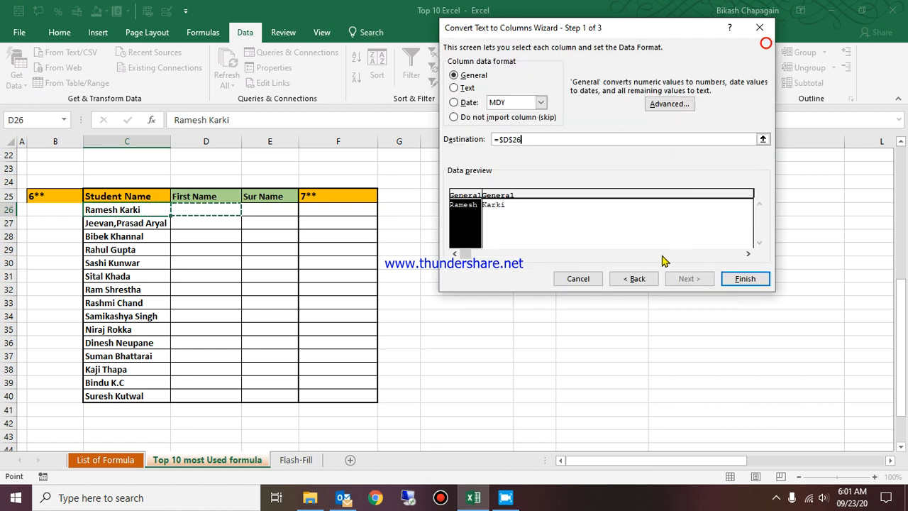
left_click(738, 278)
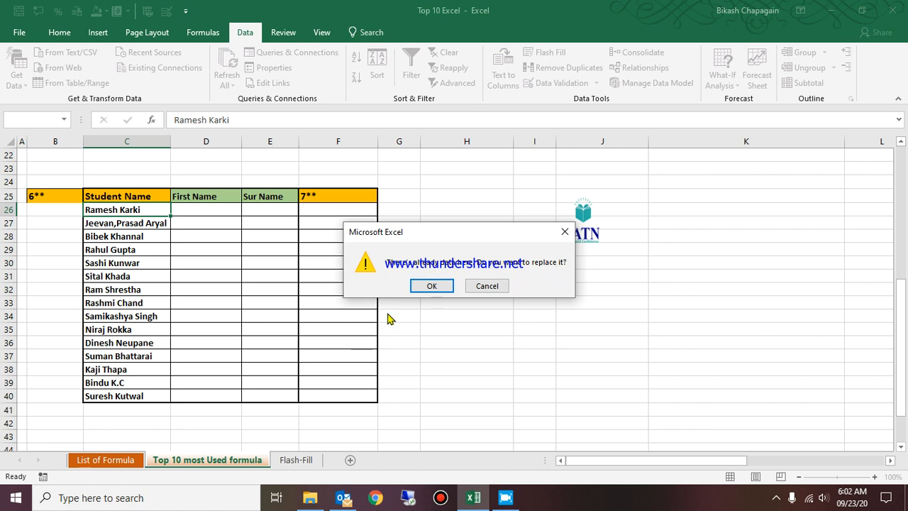
left_click(432, 285)
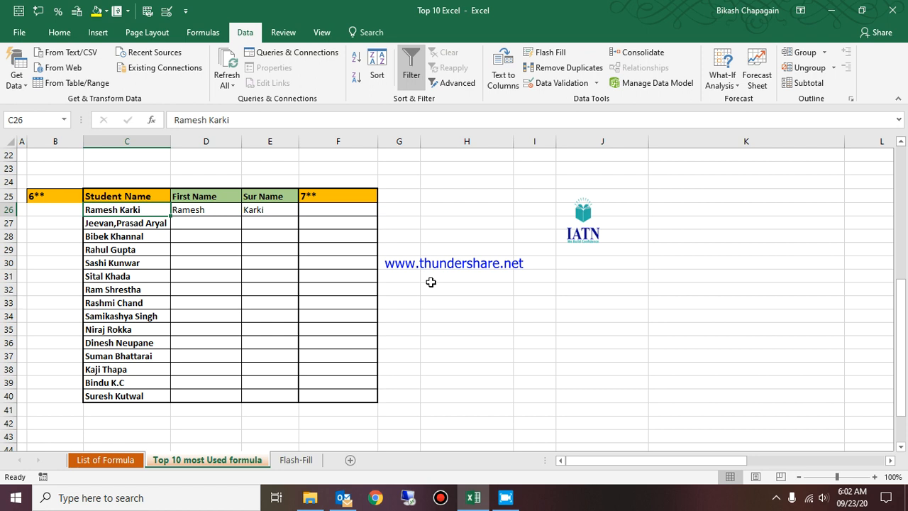
key("ctrl+z")
Start a delimited Text to Columns conversion on all student names in C26:C40, up to the delimiter settings
key("shift+Down")
key("shift+Down")
key("shift+Down")
key("shift+Down")
key("shift+Down")
key("shift+Down")
key("shift+Down")
key("shift+Down")
key("shift+Down")
key("shift+Down")
key("shift+Down")
key("shift+Down")
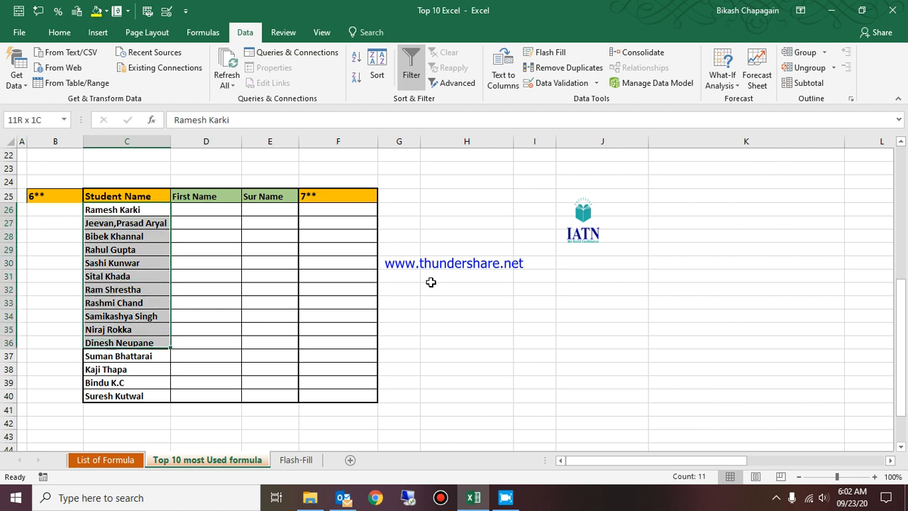
key("shift+Down")
key("shift+Down")
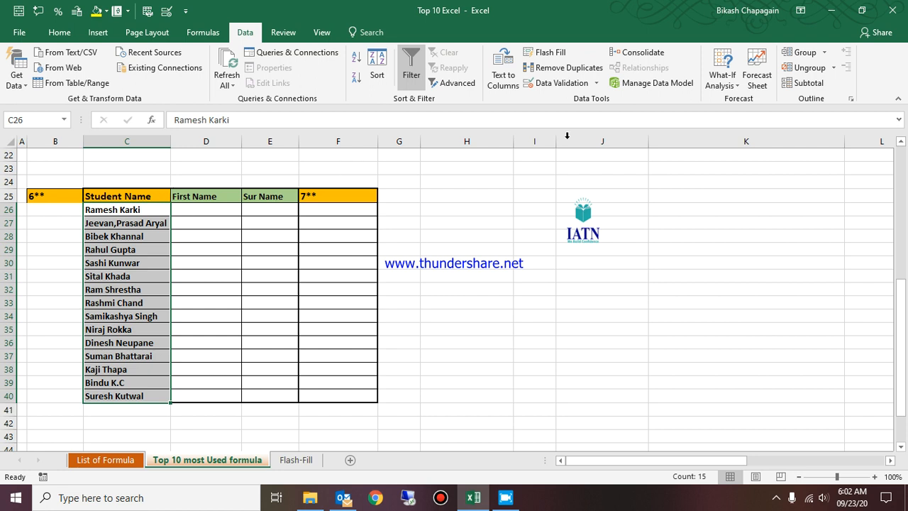
left_click(504, 79)
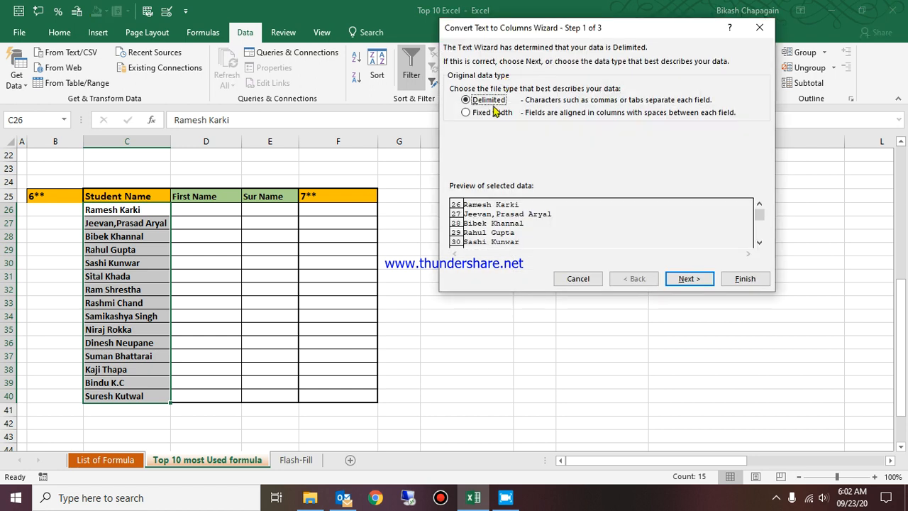
left_click(692, 279)
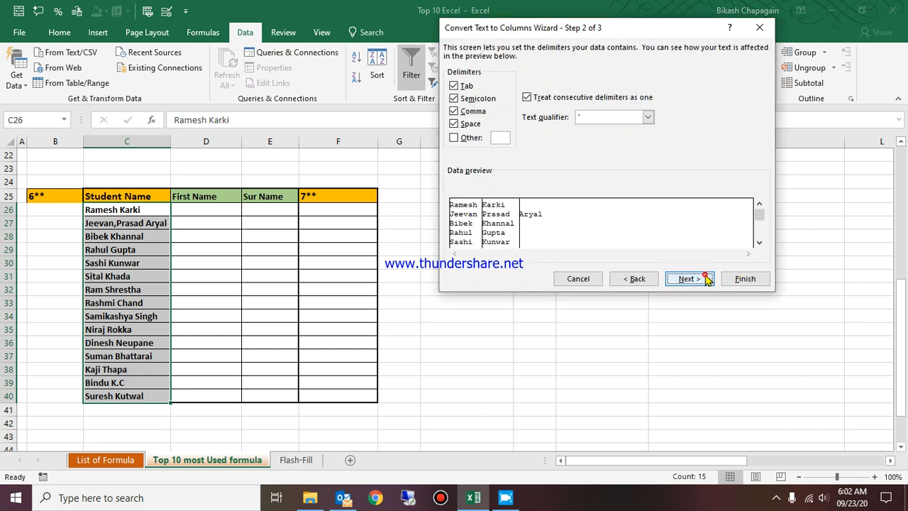
Clear the semicolon, comma and space delimiters and enable them again one by one, comparing the split in the data preview
left_click(454, 99)
left_click(454, 111)
left_click(454, 123)
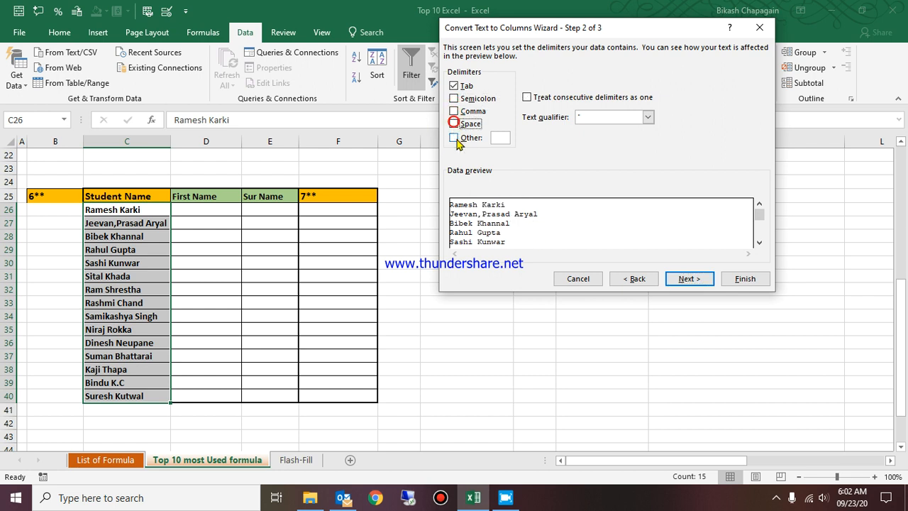
left_click(454, 86)
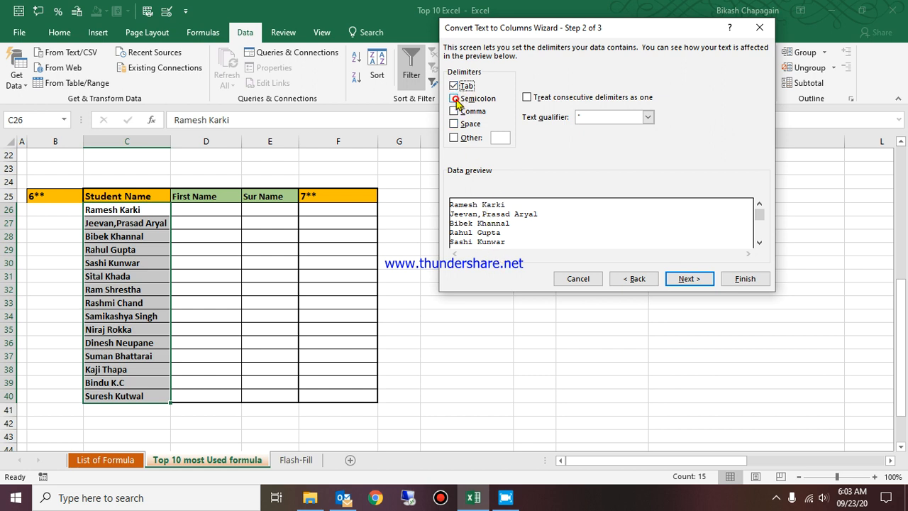
left_click(455, 98)
left_click(455, 111)
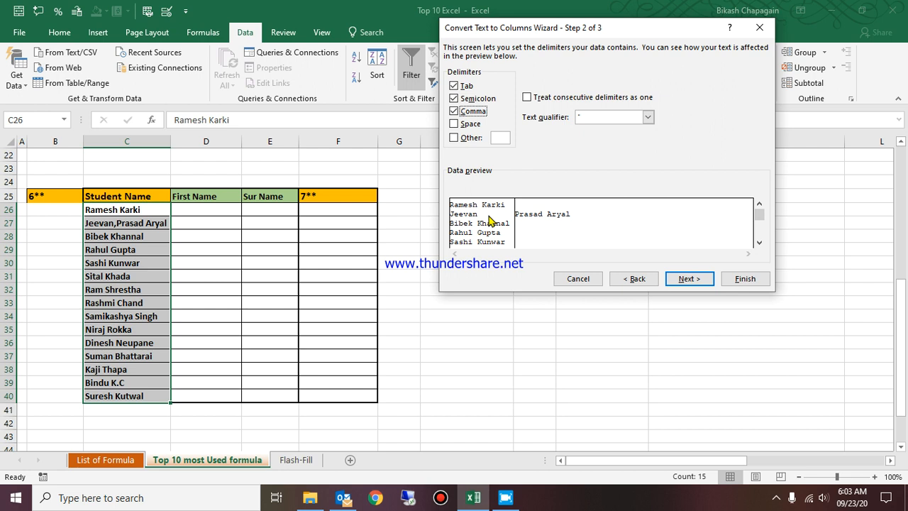
left_click(455, 124)
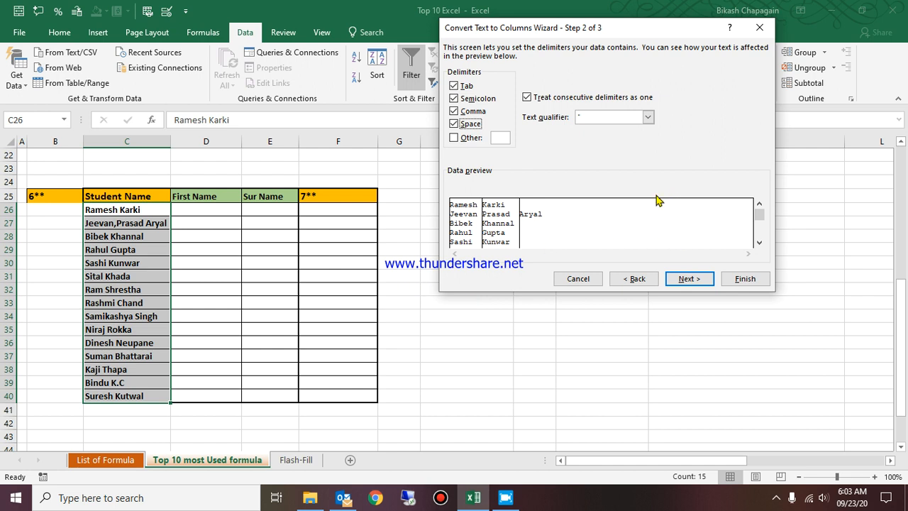
Set the destination of the split names to D26 and finish the conversion, replacing the existing data
left_click(692, 281)
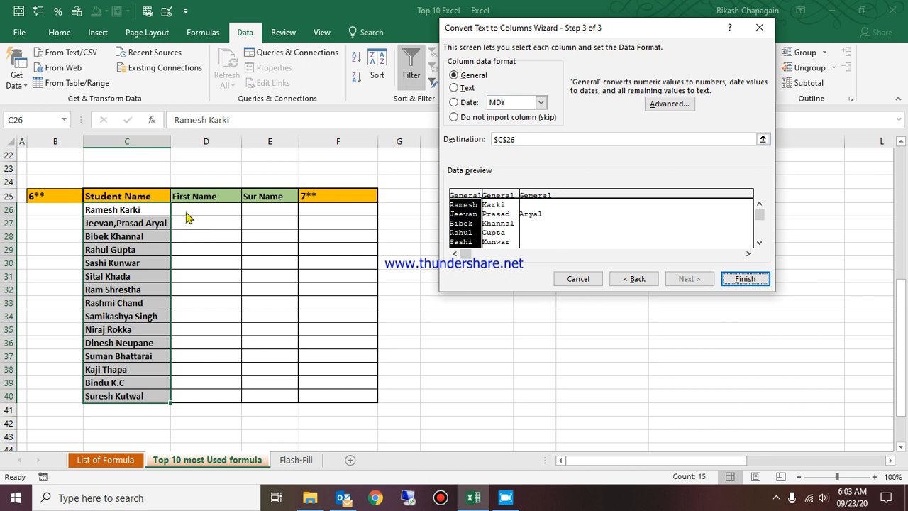
left_click(763, 139)
left_click(219, 210)
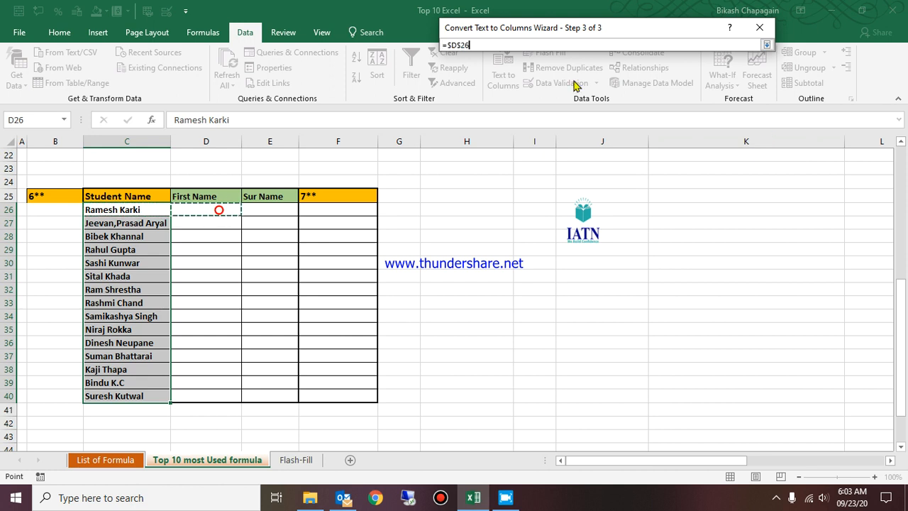
left_click(766, 45)
left_click(745, 279)
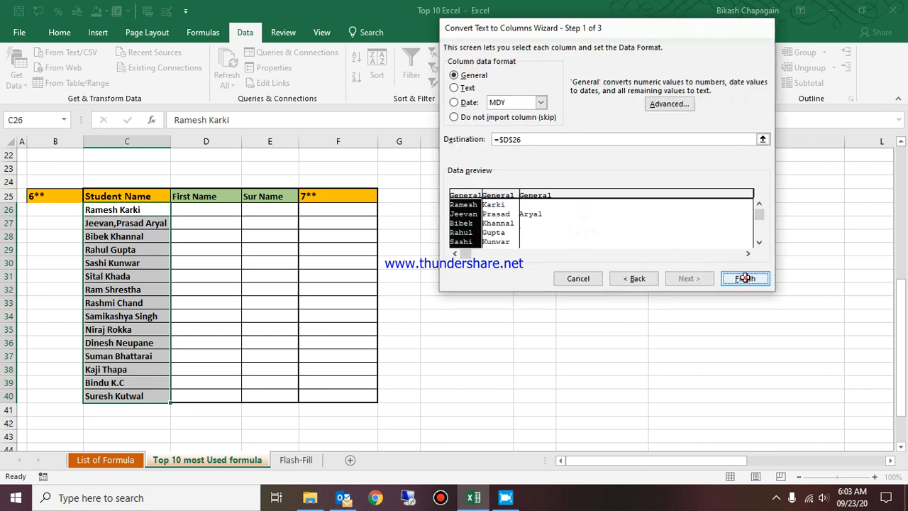
left_click(432, 287)
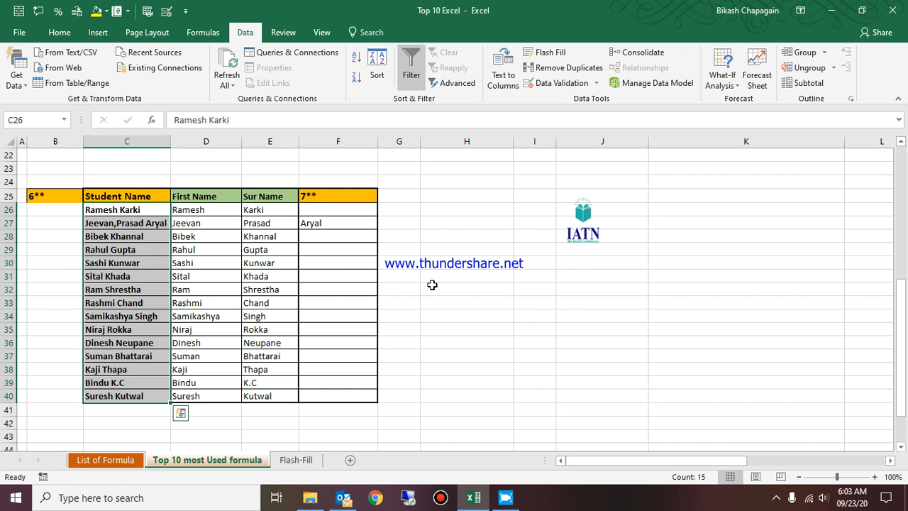
Insert a column before Sur Name and give it the header "Mid Name" in E25
left_click(210, 235)
left_click(214, 224)
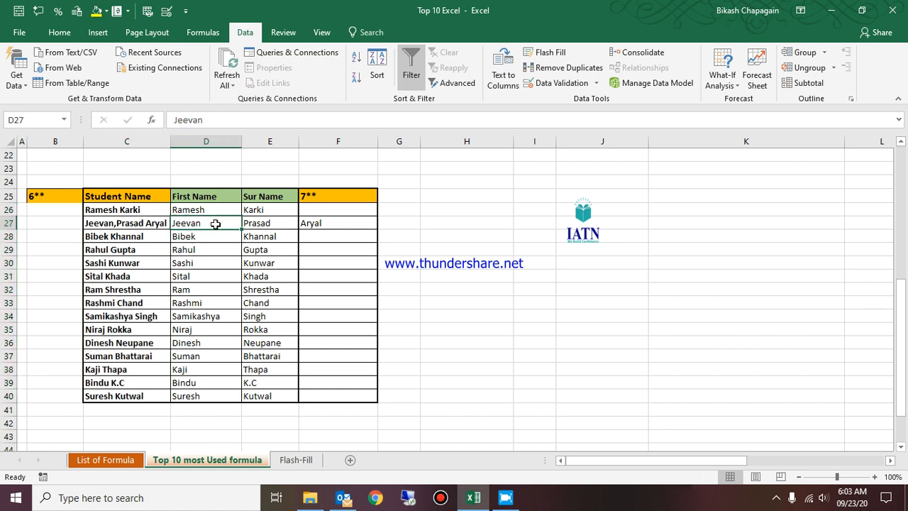
key("Right")
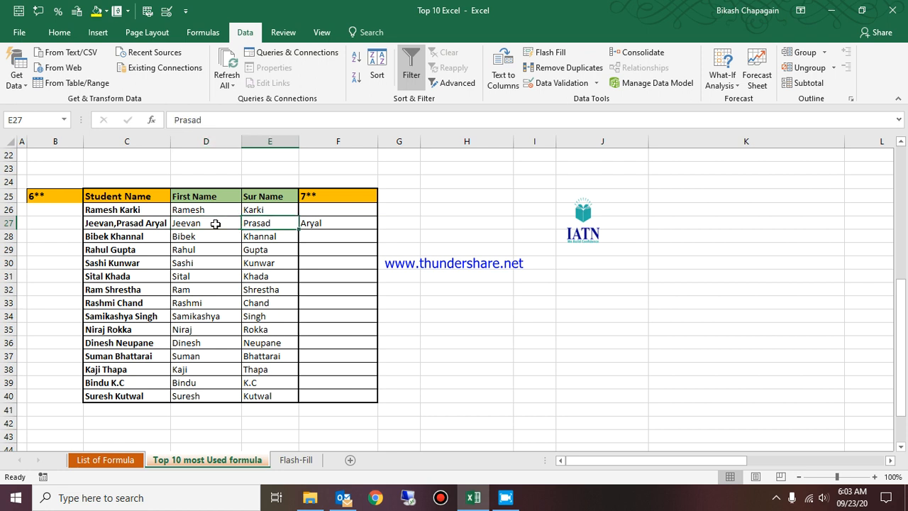
left_click(262, 145)
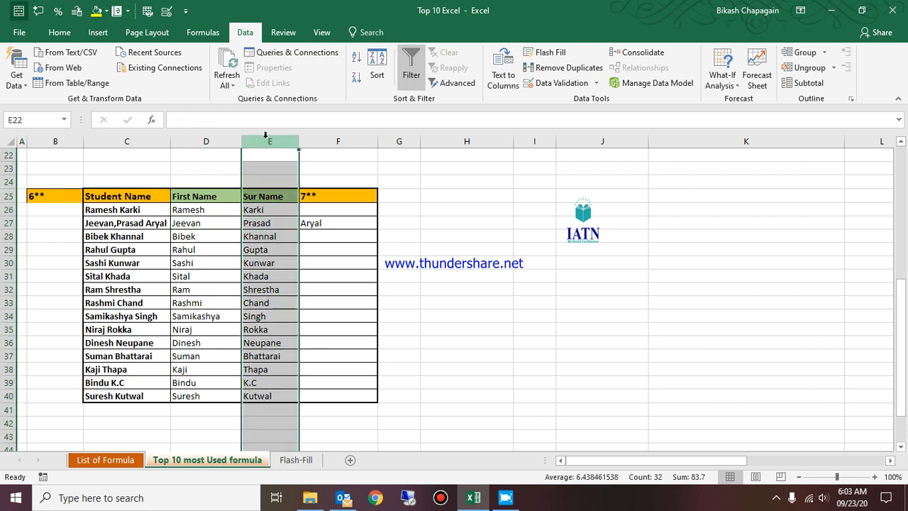
key("ctrl+shift+equal")
left_click(254, 192)
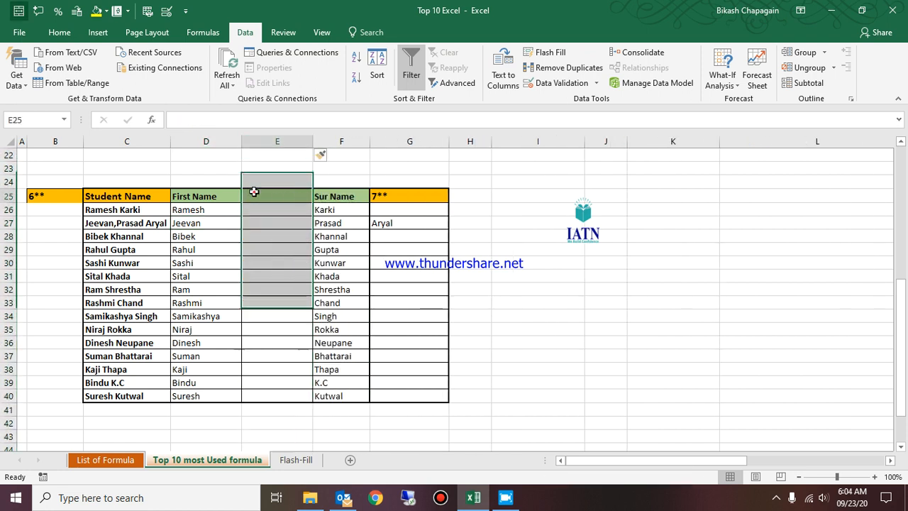
type("MId")
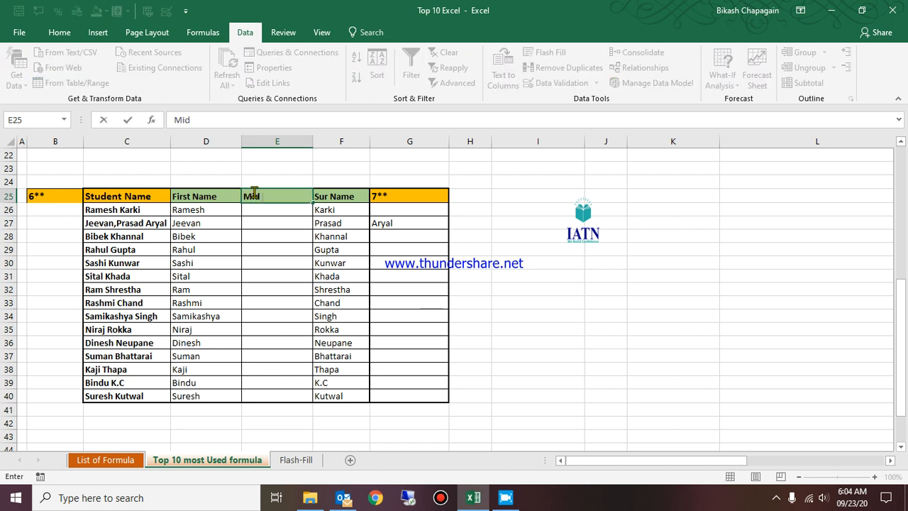
type(" Name")
key("Return")
key("Return")
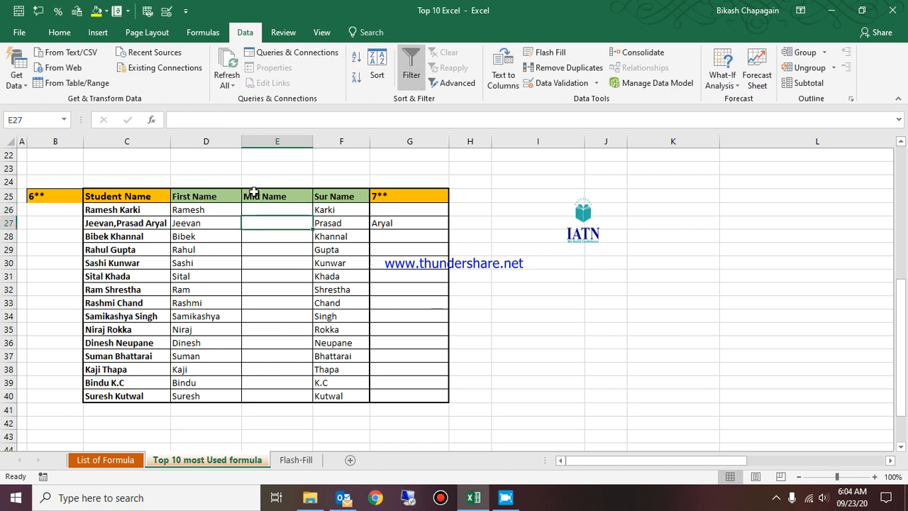
Enter the second student's middle name in E27 and surname in F27, and clear the leftover surname in G27
type("Prasad")
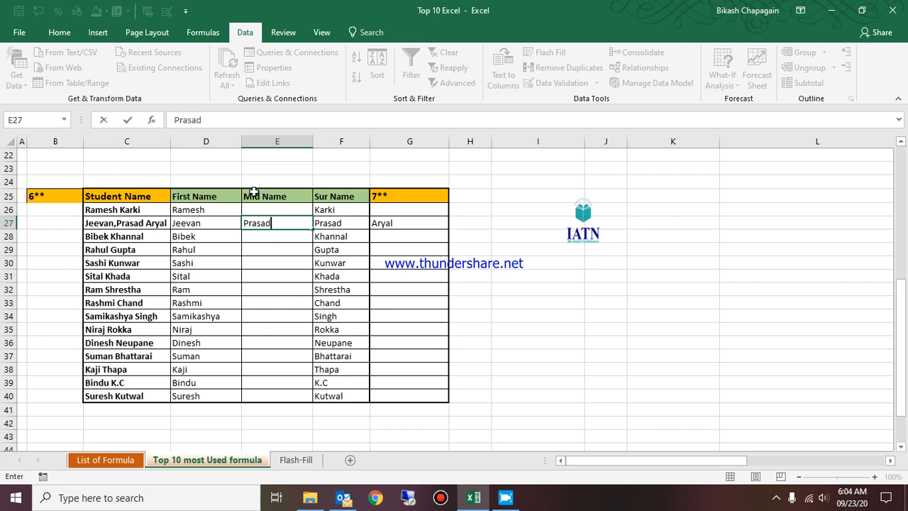
key("Return")
key("Up")
key("Right")
type("Arya")
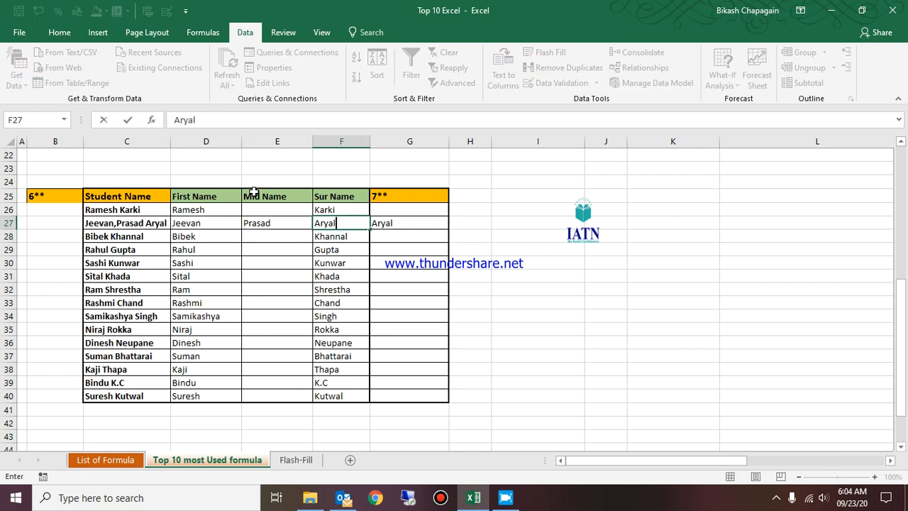
type("l")
key("Return")
key("Up")
key("Right")
key("Delete")
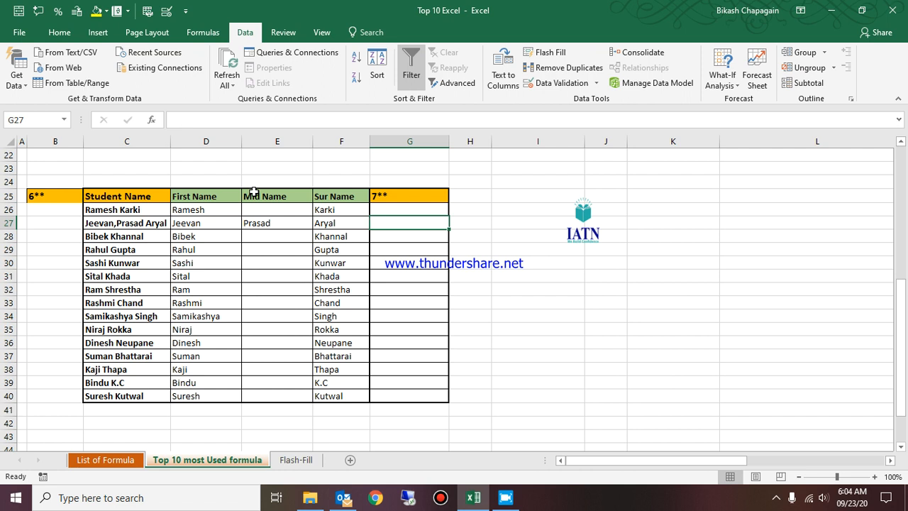
Undo the row 27 name corrections, the Mid Name header and the inserted column
key("ctrl+z")
key("ctrl+z")
key("ctrl+z")
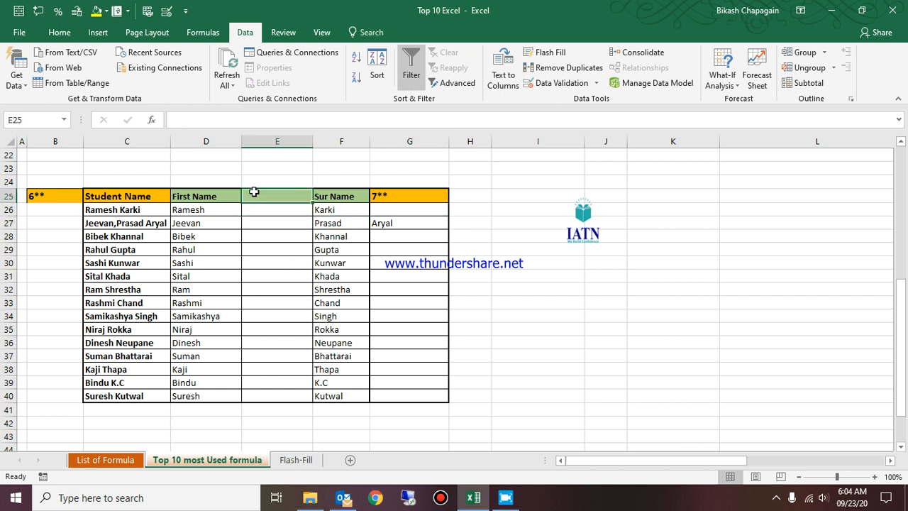
key("ctrl+z")
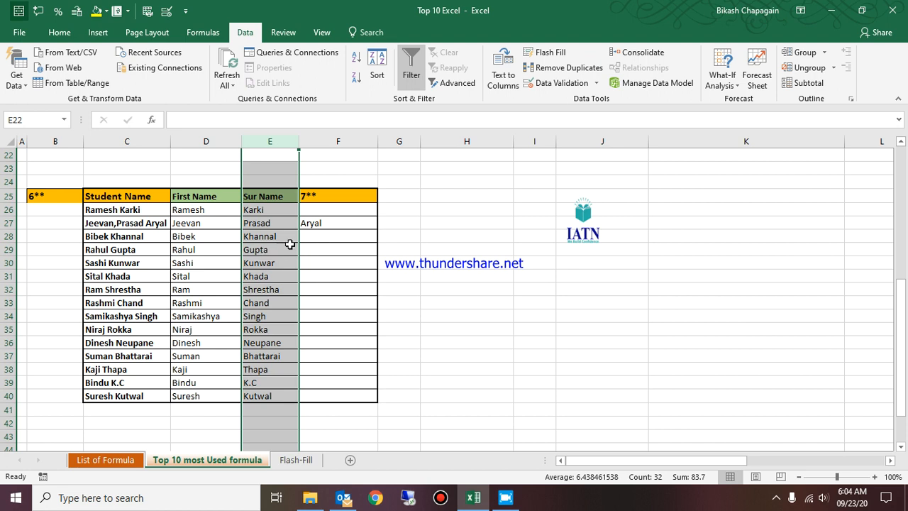
Remove the comma and middle name from the second student's full name in C27, keeping only the first name and surname
left_click(281, 225)
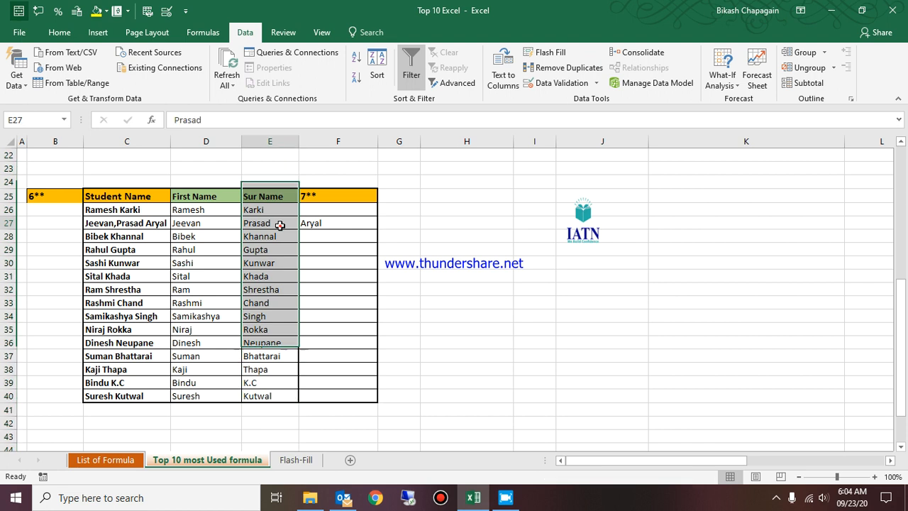
left_click(159, 224)
key("Left")
key("Left")
key("Left")
key("Left")
key("Left")
key("Left")
key("Left")
key("Left")
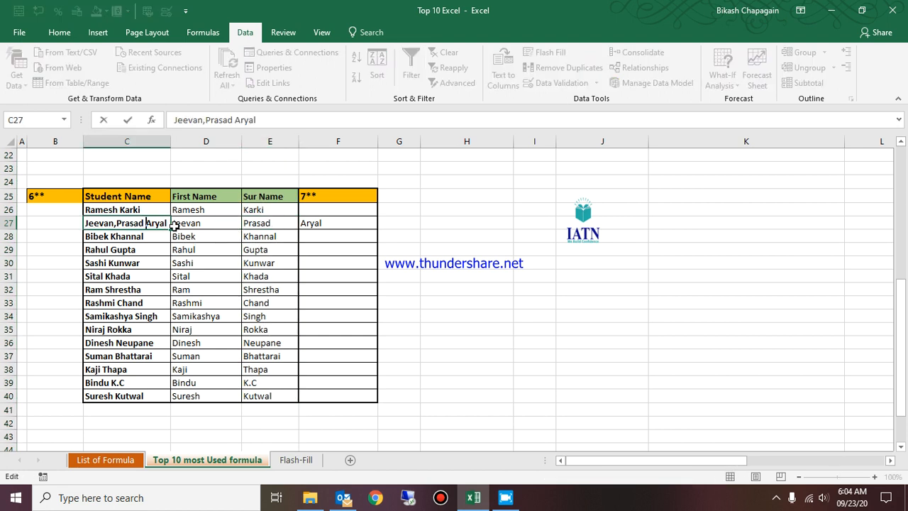
key("Right")
key("Right")
key("Right")
key("BackSpace")
key("BackSpace")
key("BackSpace")
key("BackSpace")
key("BackSpace")
key("BackSpace")
key("BackSpace")
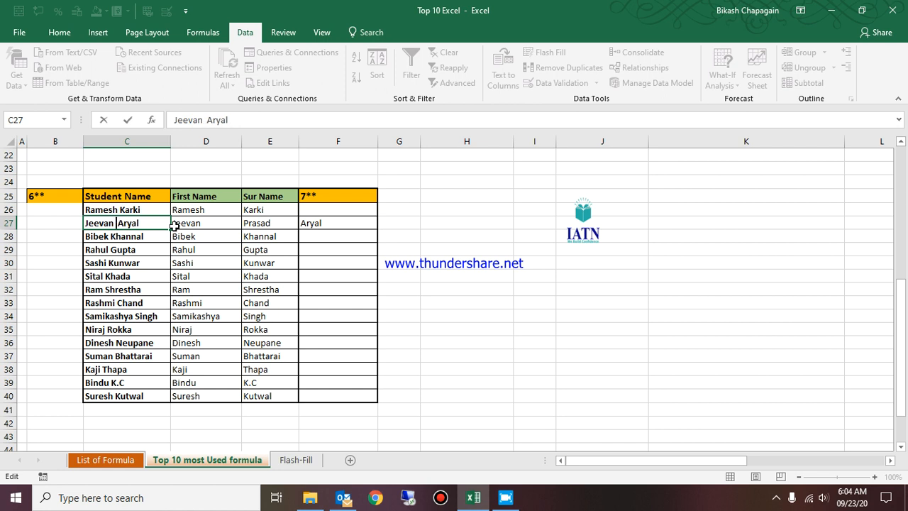
key("Return")
Clear the middle name from E27, move the surname from F27 into E27, and leave F27 empty
left_click(174, 224)
key("Right")
key("Delete")
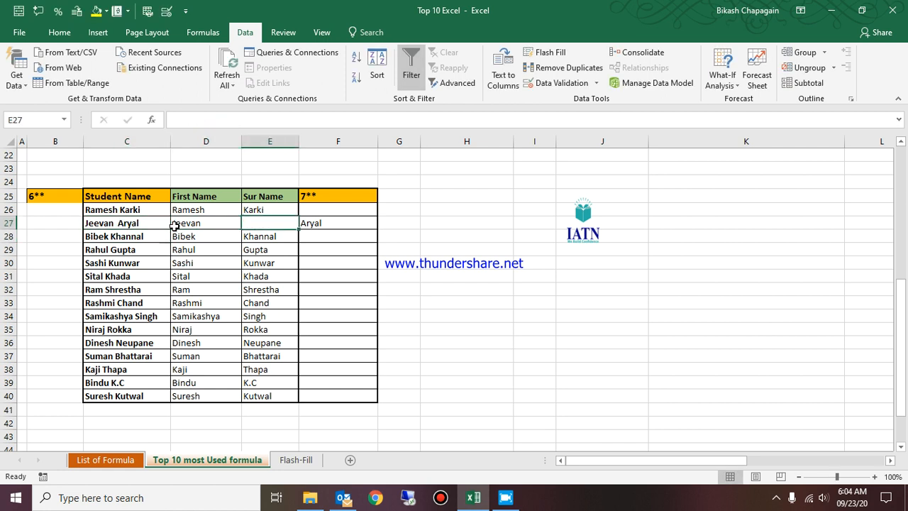
key("Right")
key("ctrl+x")
key("Left")
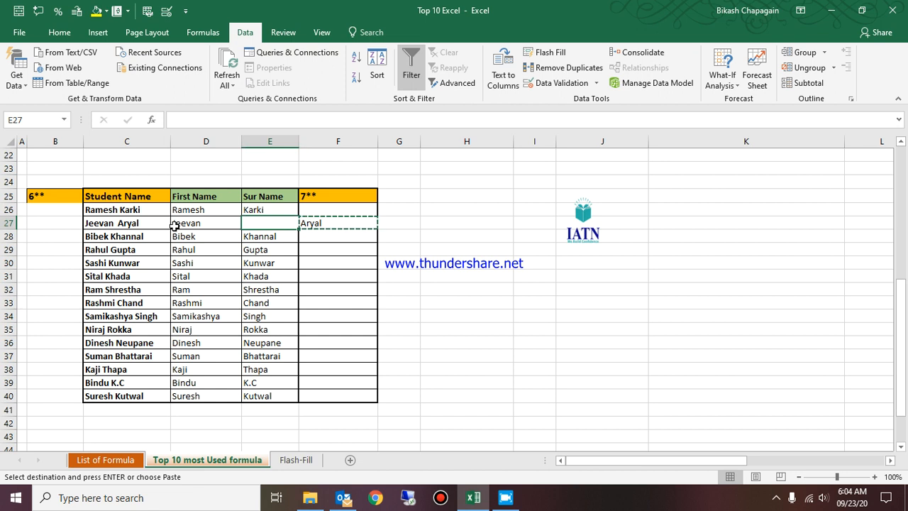
key("ctrl+v")
key("Right")
key("Escape")
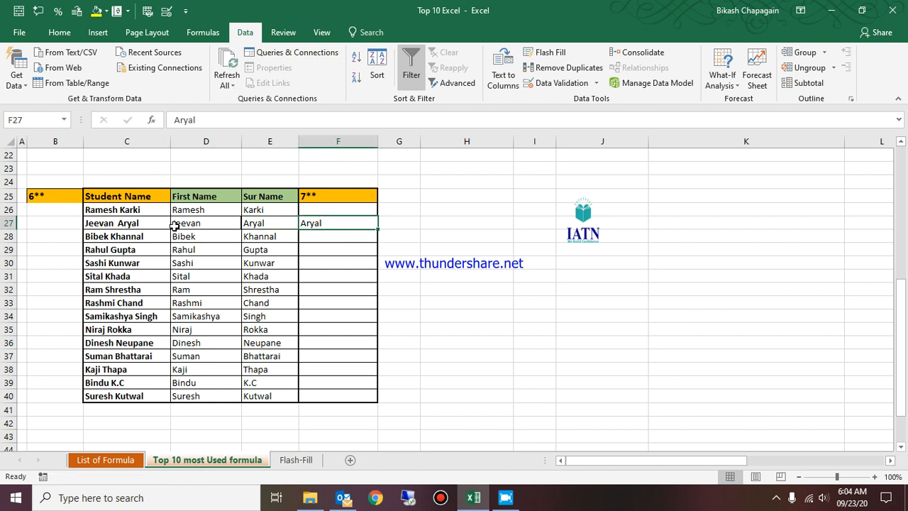
key("Delete")
Try entering the first student's full name as plain text in F26, and clear it again
left_click(59, 33)
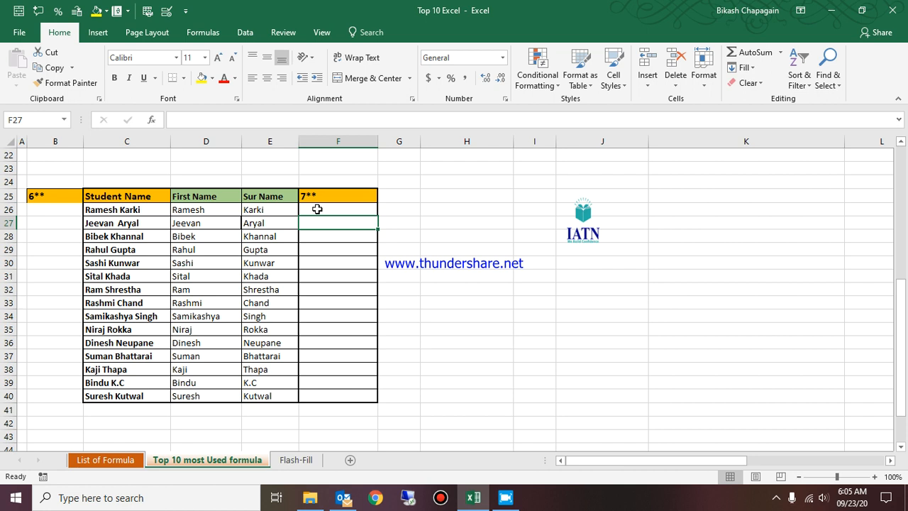
left_click(317, 209)
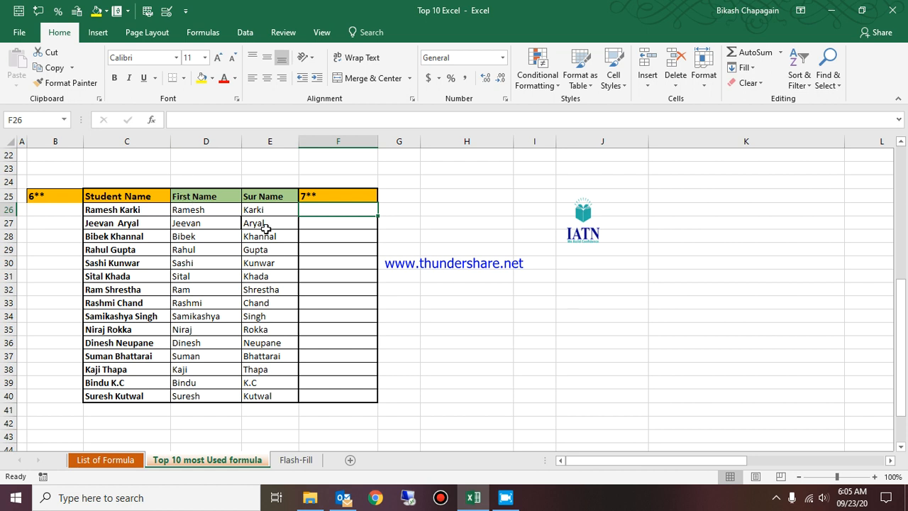
type("R")
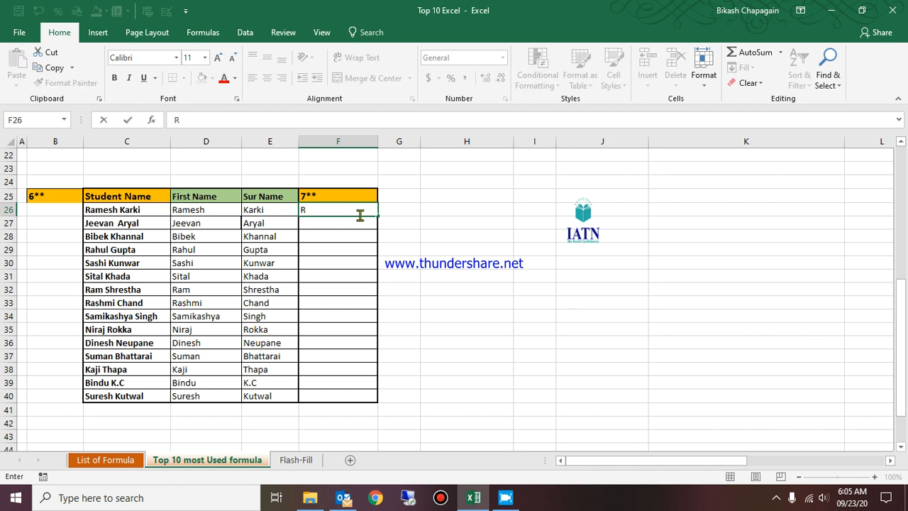
type("amesh Karki")
key("Return")
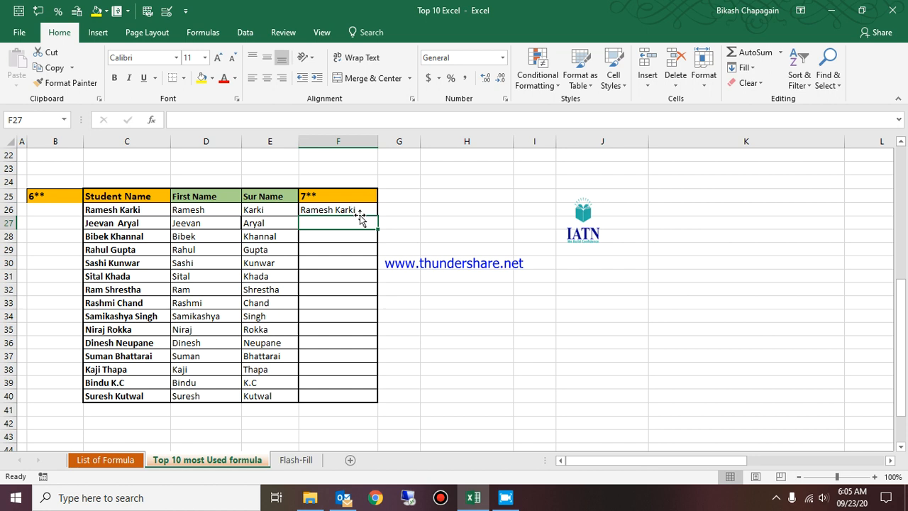
key("Up")
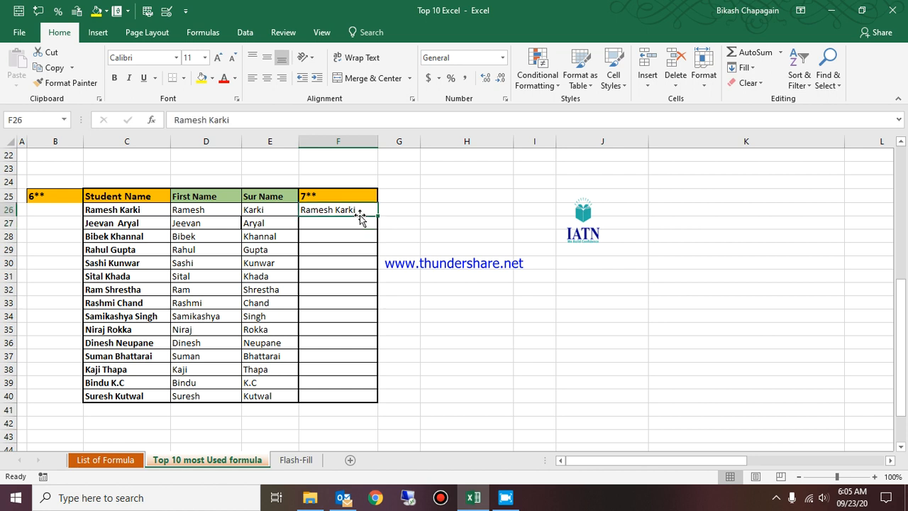
key("Delete")
Join the first student's first name and surname in F26 with the formula =CONCATENATE(D26,E26)
type("=")
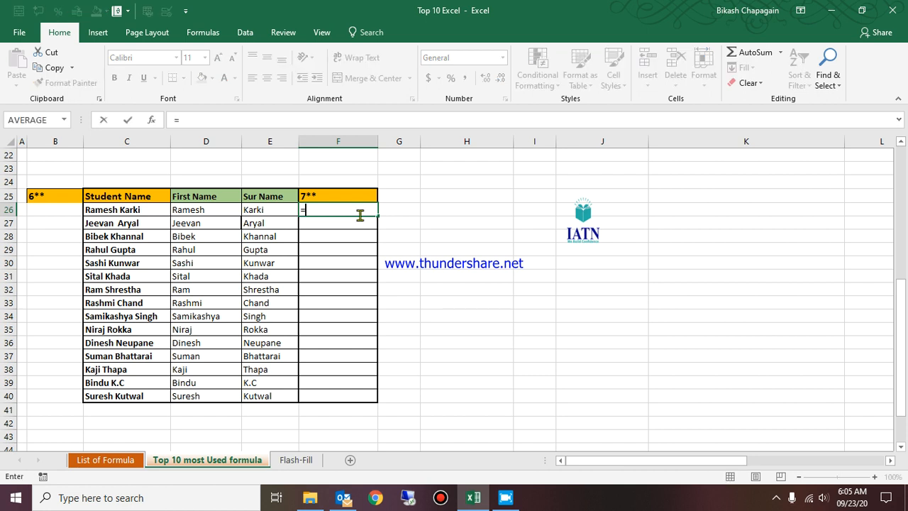
type("conca")
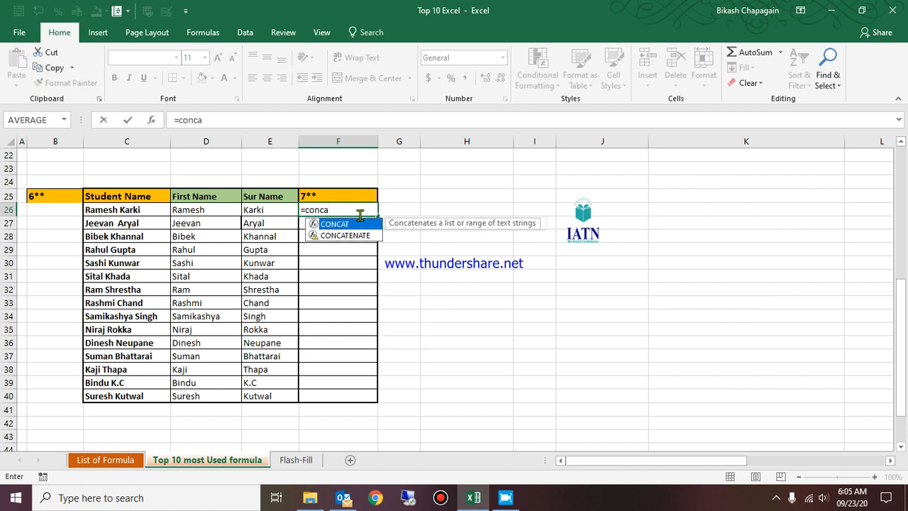
key("Down")
key("Tab")
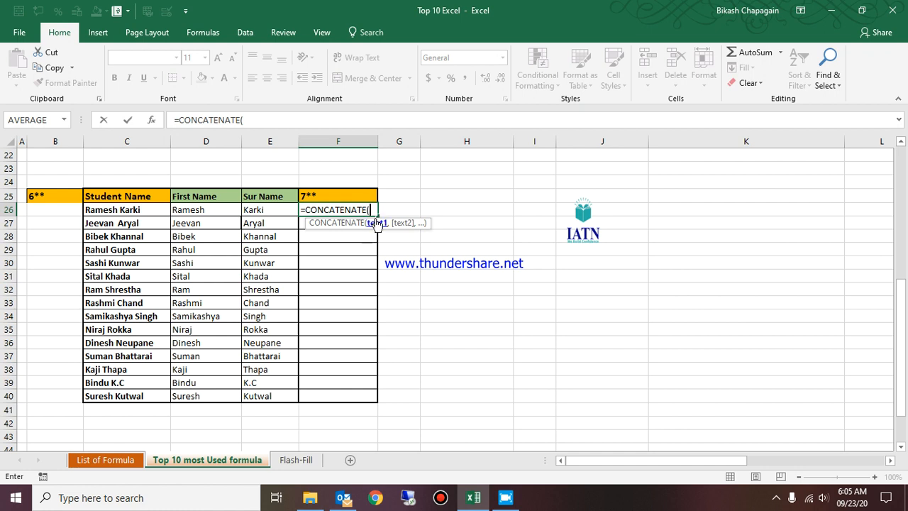
left_click(200, 209)
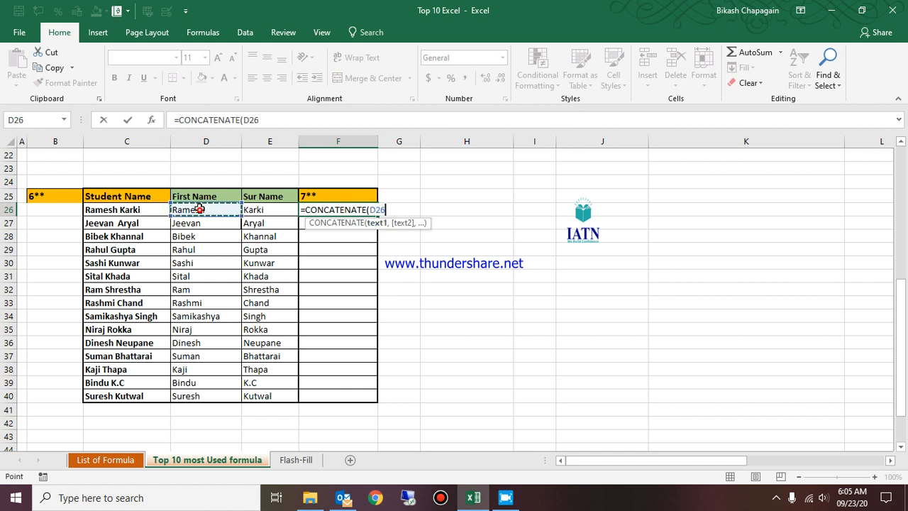
type(",")
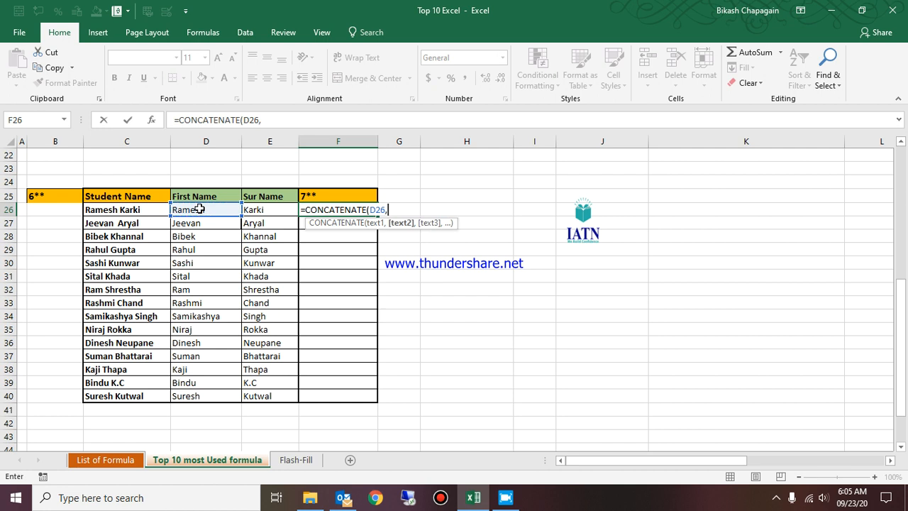
left_click(259, 211)
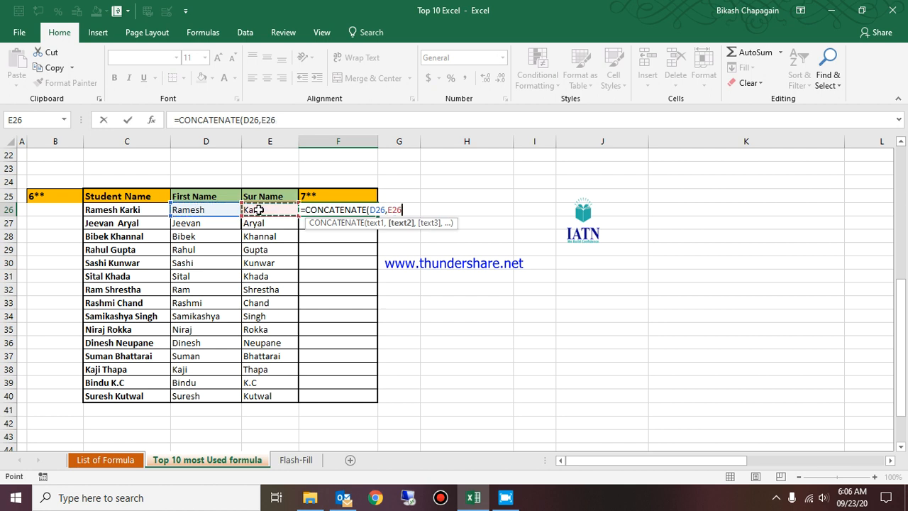
type(")")
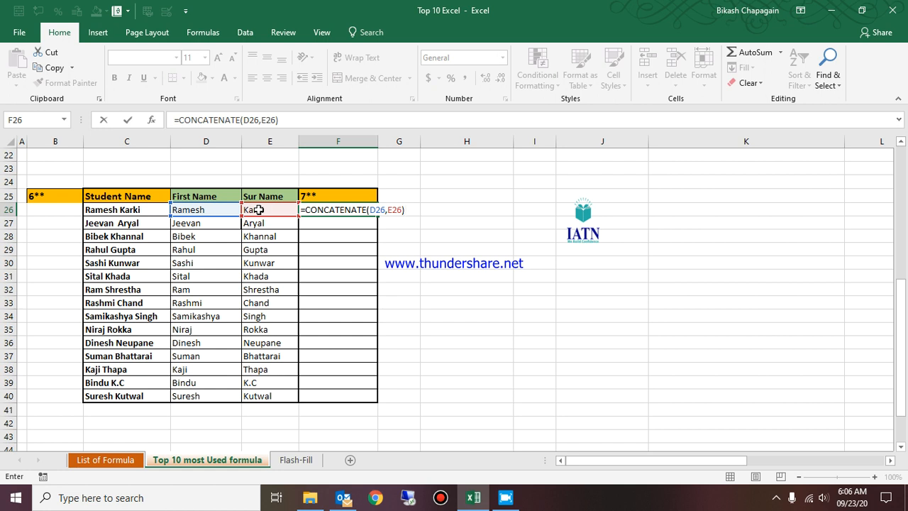
key("Return")
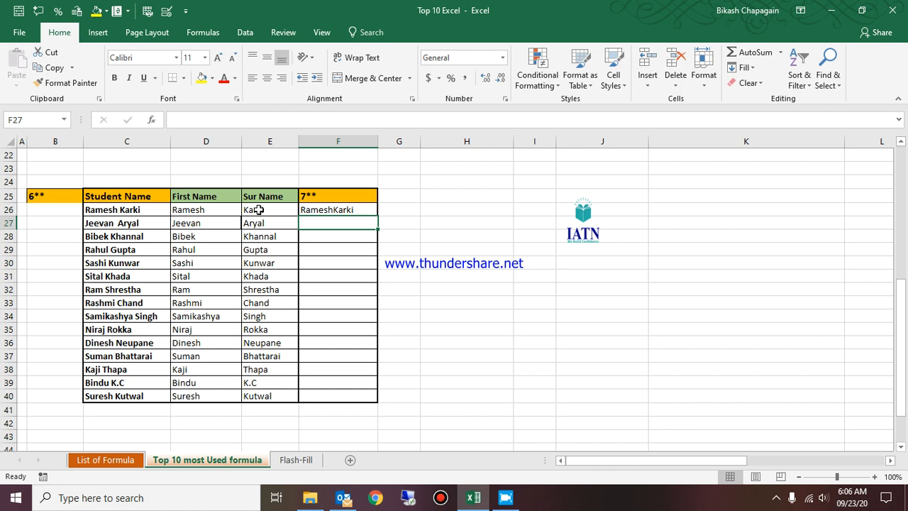
Review the CONCATENATE formula in F26 and clear the cell
key("Up")
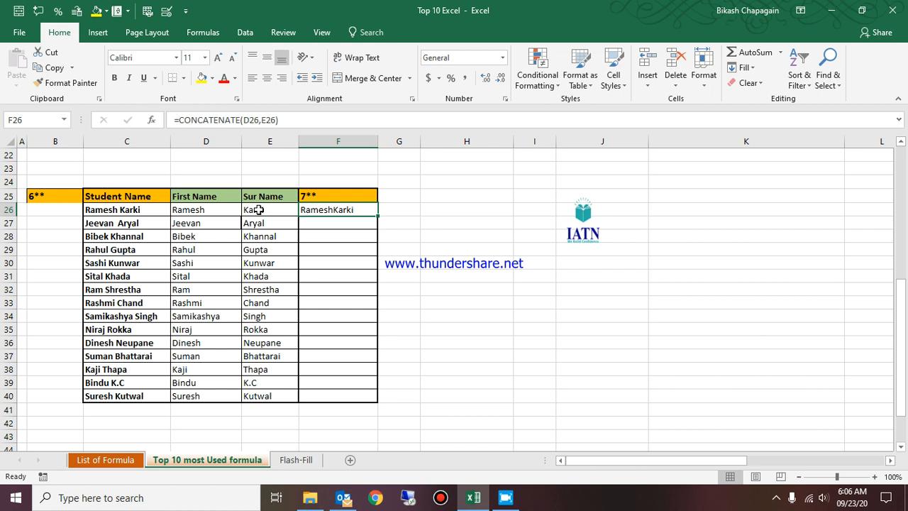
key("F2")
key("Left")
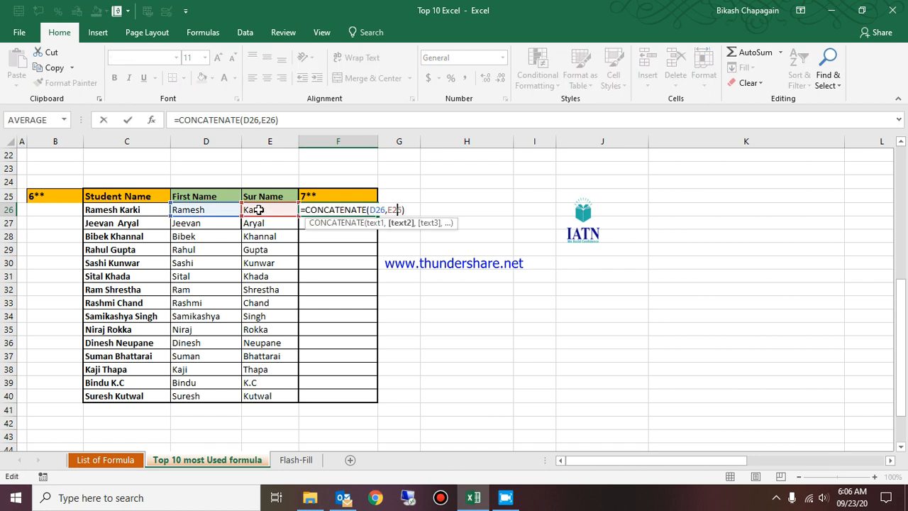
key("Right")
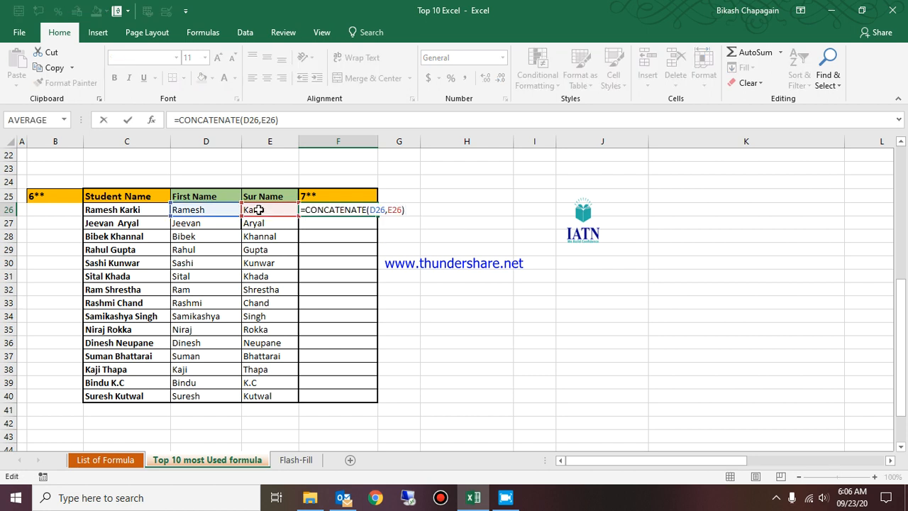
key("Return")
key("Up")
key("F2")
key("Return")
key("Up")
key("Delete")
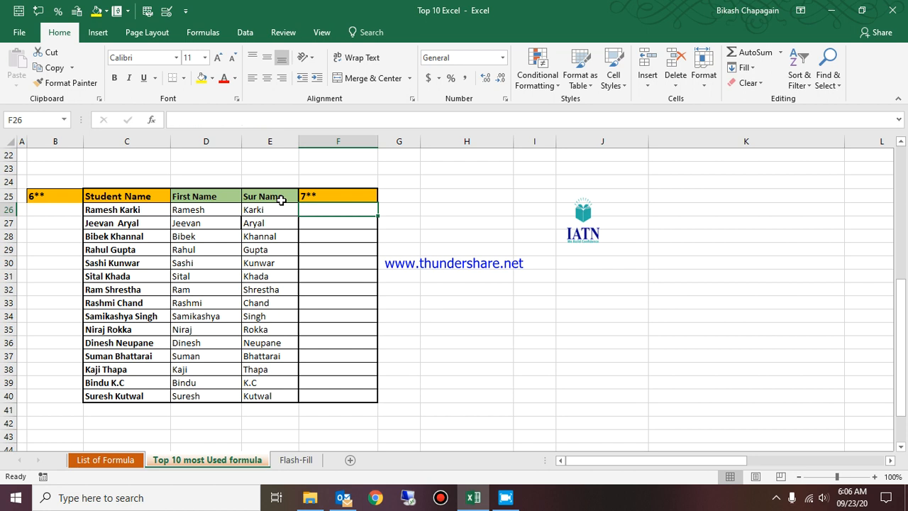
Enter a CONCATENATE formula in F26 that joins D26, a quoted text of several spaces, and E26
type("=conca")
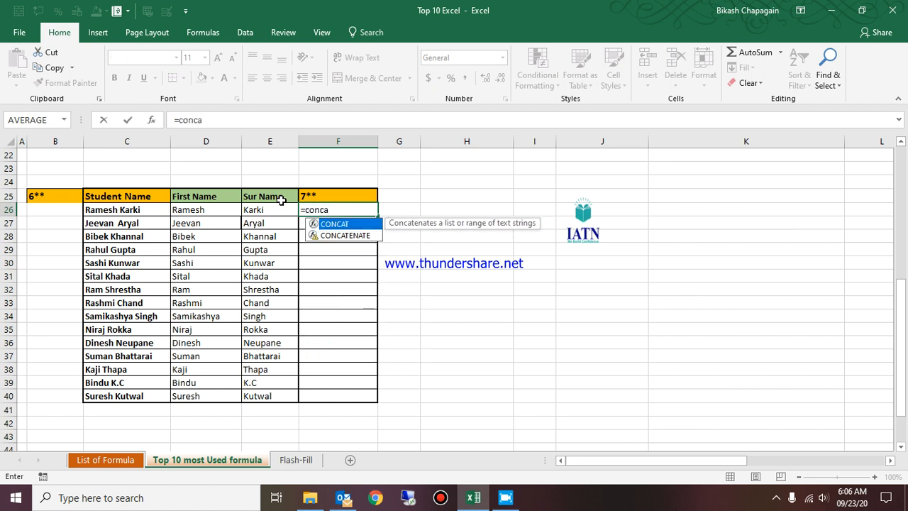
key("Down")
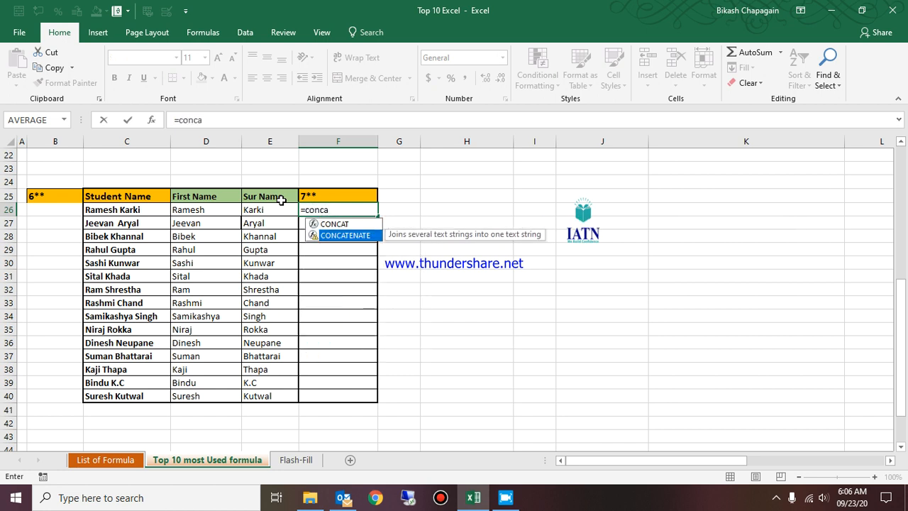
key("Tab")
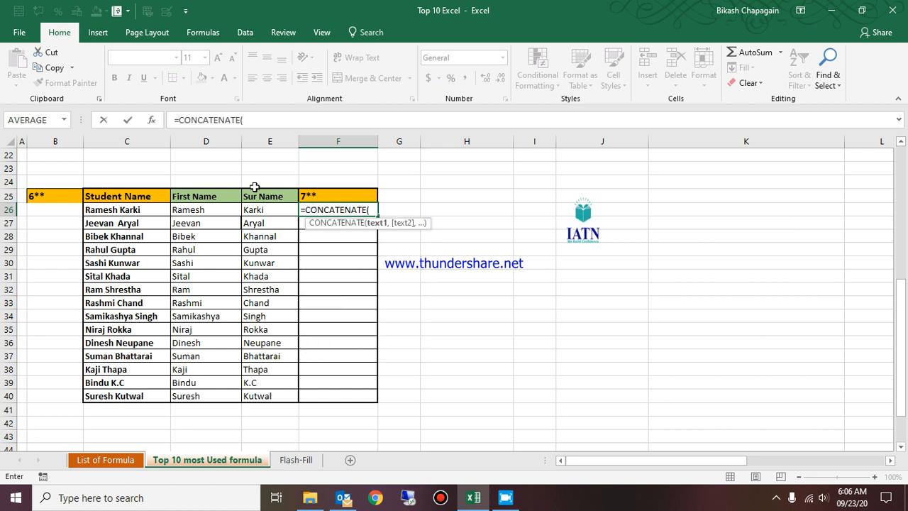
left_click(214, 211)
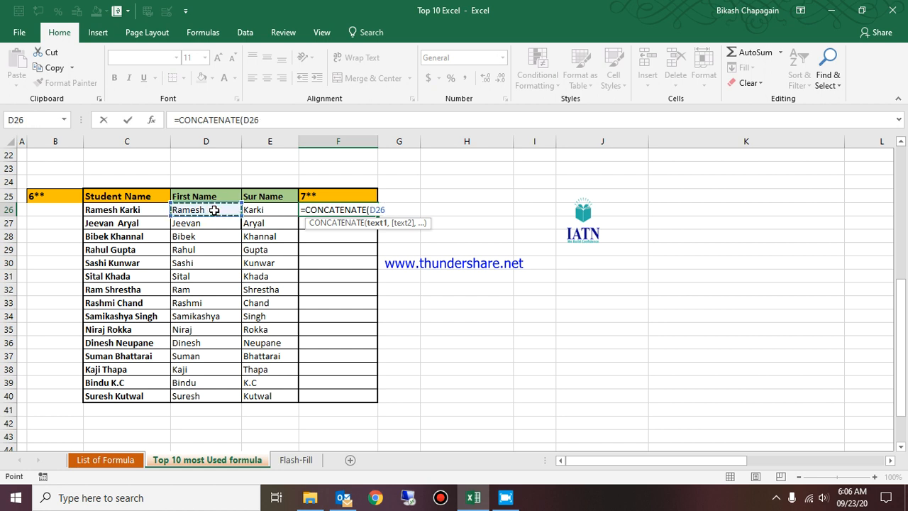
type(",")
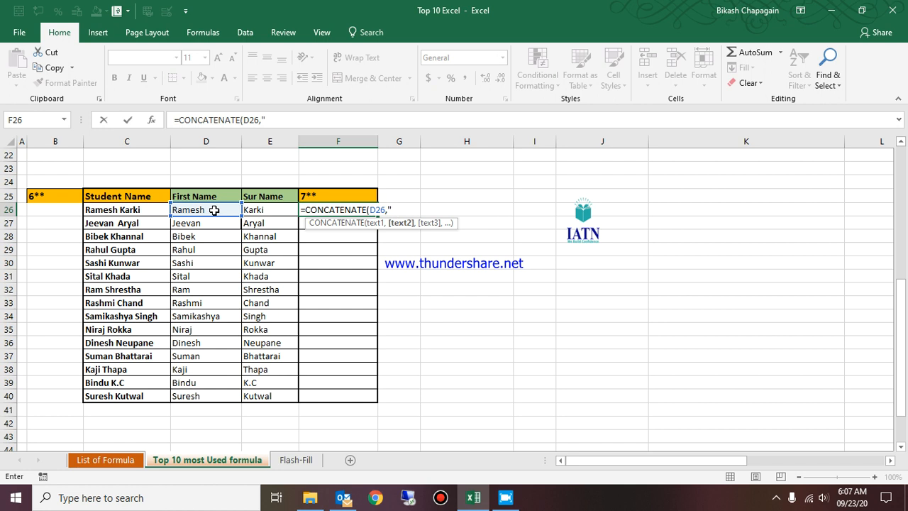
type("\",")
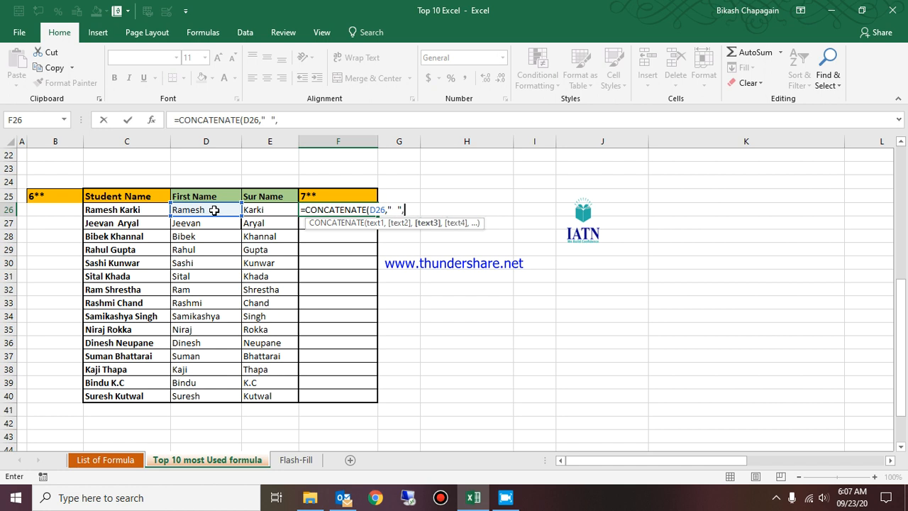
left_click(274, 210)
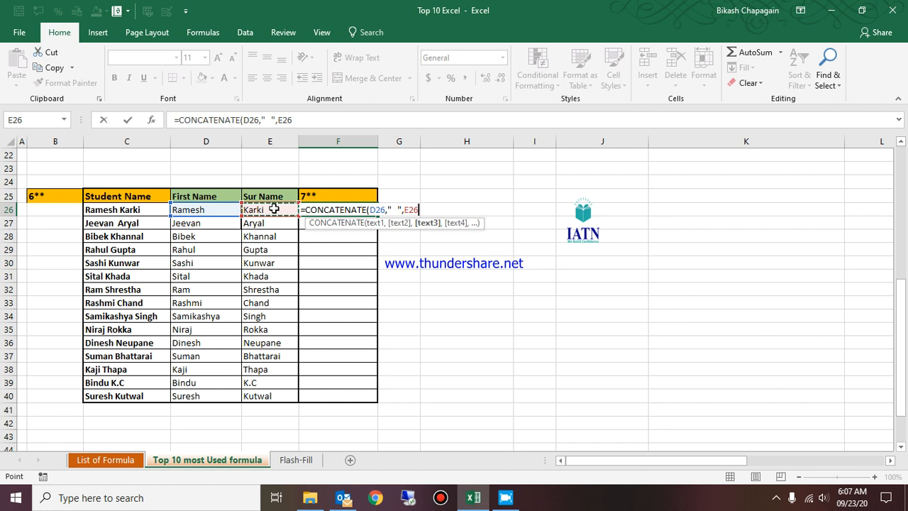
type(")")
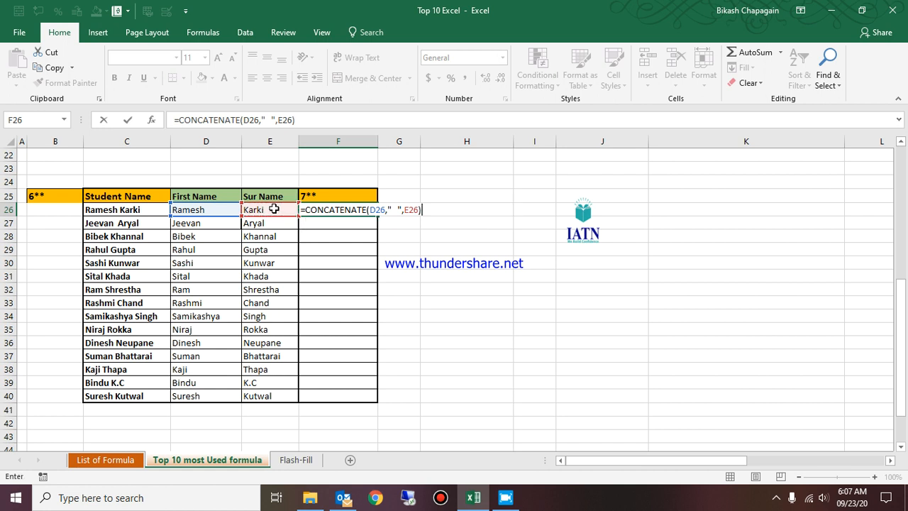
key("Return")
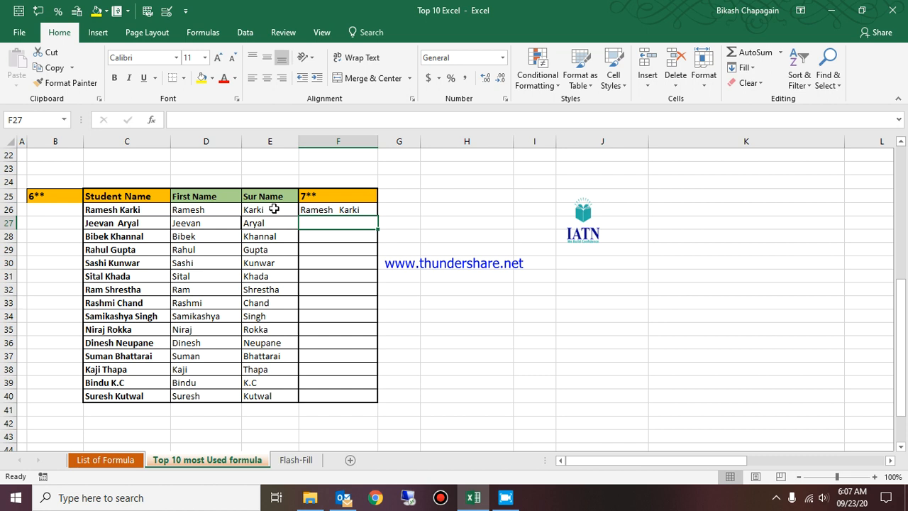
Reduce the quoted separator in the F26 formula to a single space, giving =CONCATENATE(D26," ",E26)
key("Up")
key("F2")
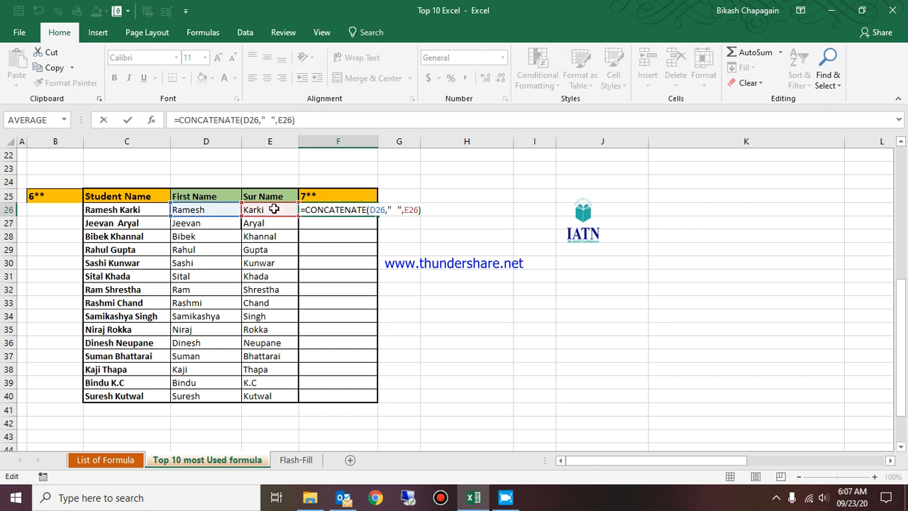
key("Left")
key("Left")
key("Left")
key("Left")
key("Left")
key("Left")
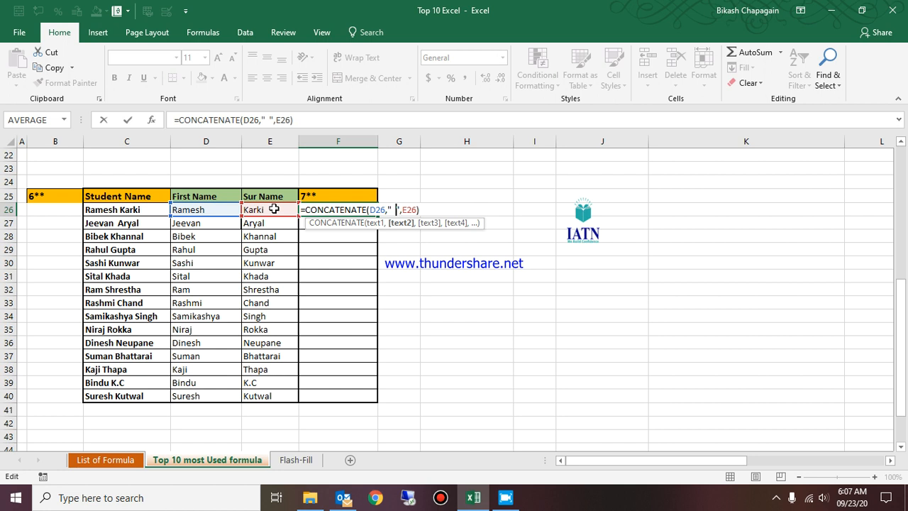
key("BackSpace")
key("Return")
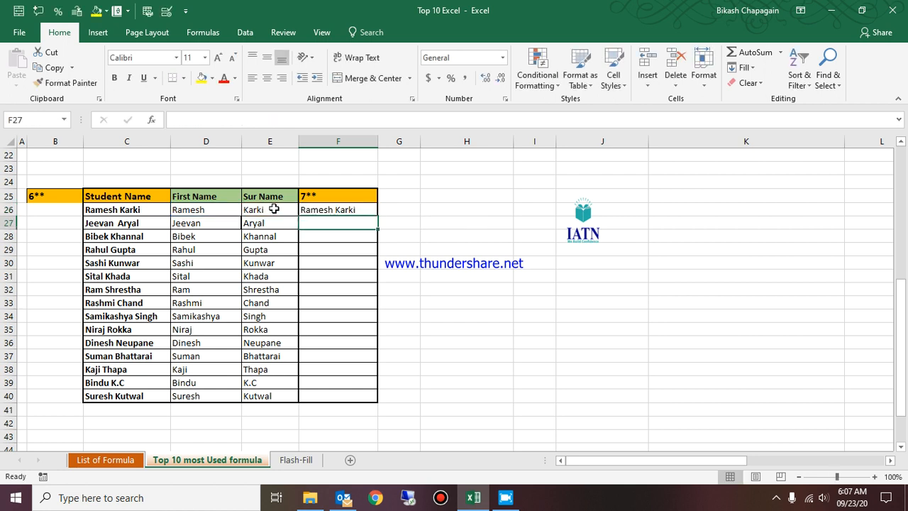
Fill the CONCATENATE formula from F26 down through F40 for the remaining students
left_click(320, 205)
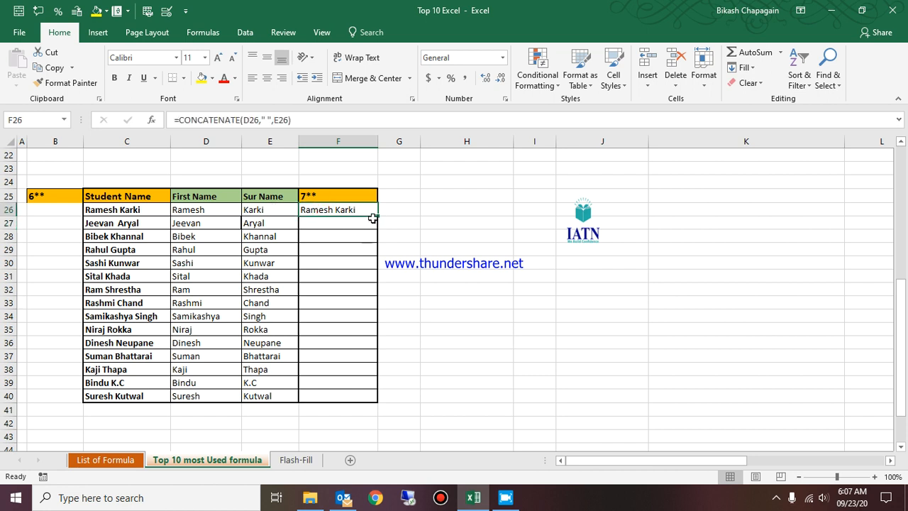
double_click(379, 214)
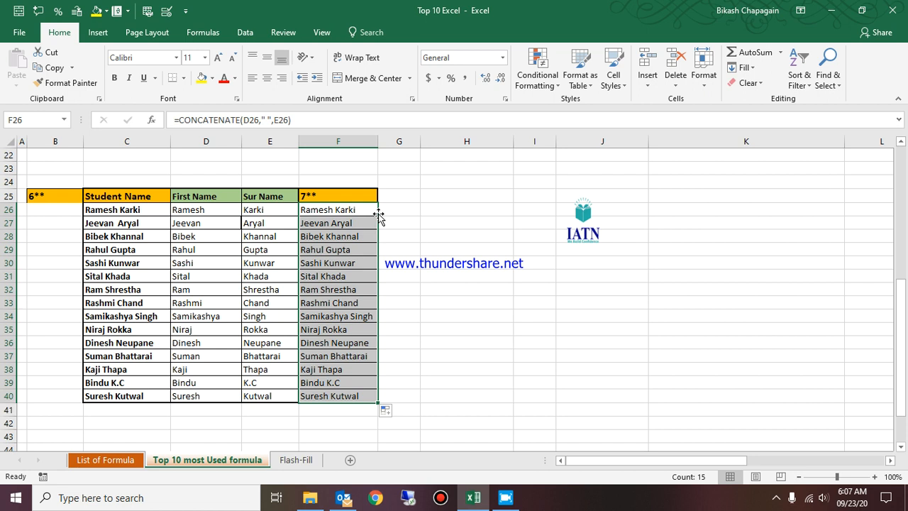
left_click(412, 251)
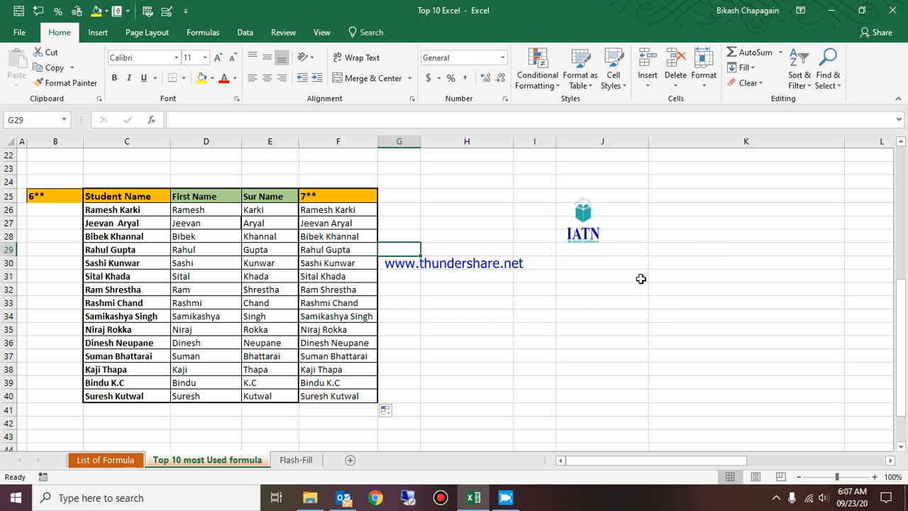
Examine the colour list under the Remove Duplicate heading in column M for repeated entries
key("Right")
key("Right")
key("Right")
key("Right")
key("Right")
key("Right")
key("Right")
key("Right")
key("Right")
key("Right")
key("Left")
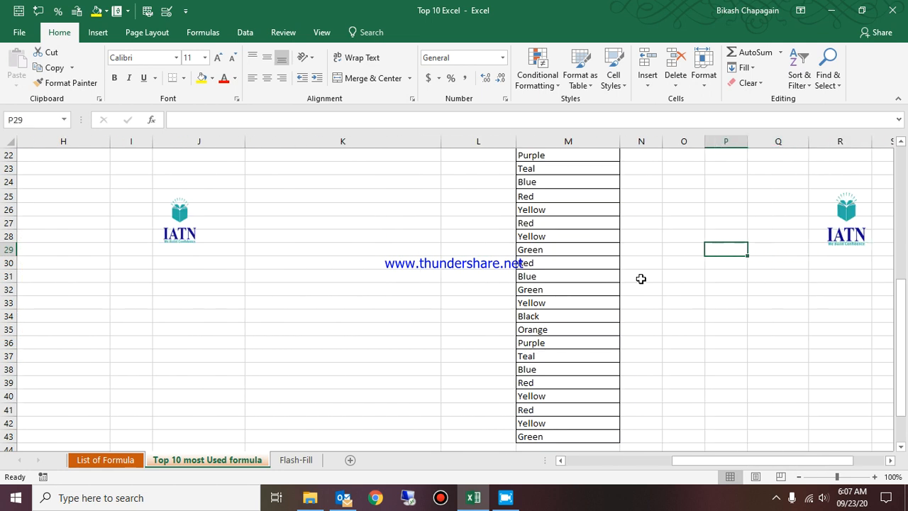
scroll(568, 252, "up", 4)
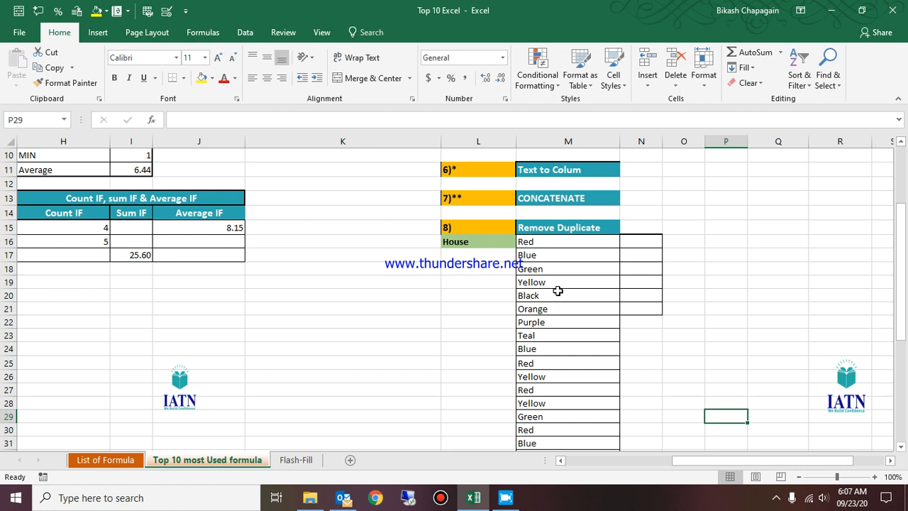
scroll(558, 291, "down", 3)
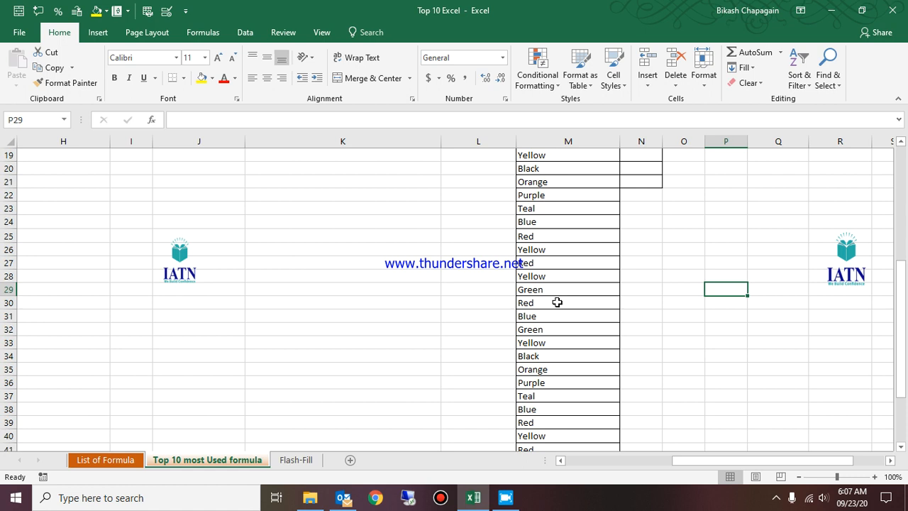
scroll(572, 300, "down", 2)
scroll(573, 298, "up", 4)
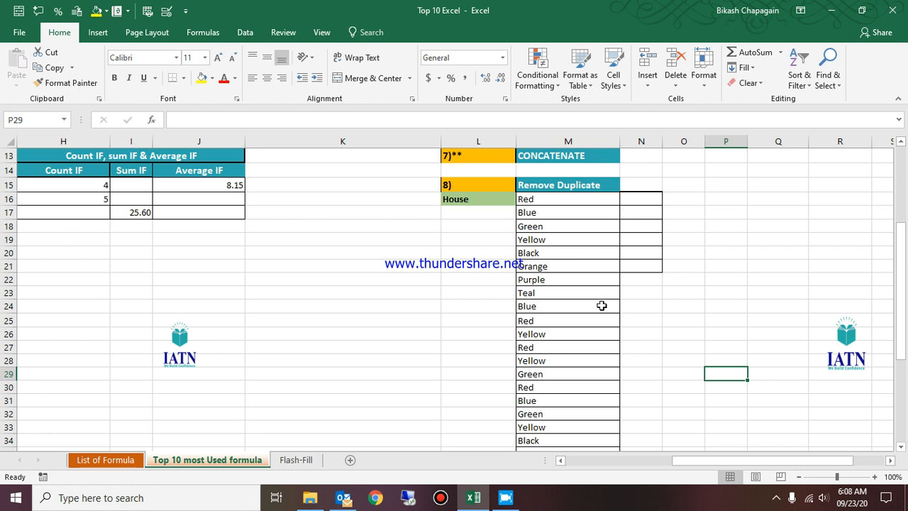
scroll(576, 314, "down", 4)
scroll(575, 342, "up", 4)
left_click(535, 278)
left_click(539, 266)
scroll(552, 349, "down", 3)
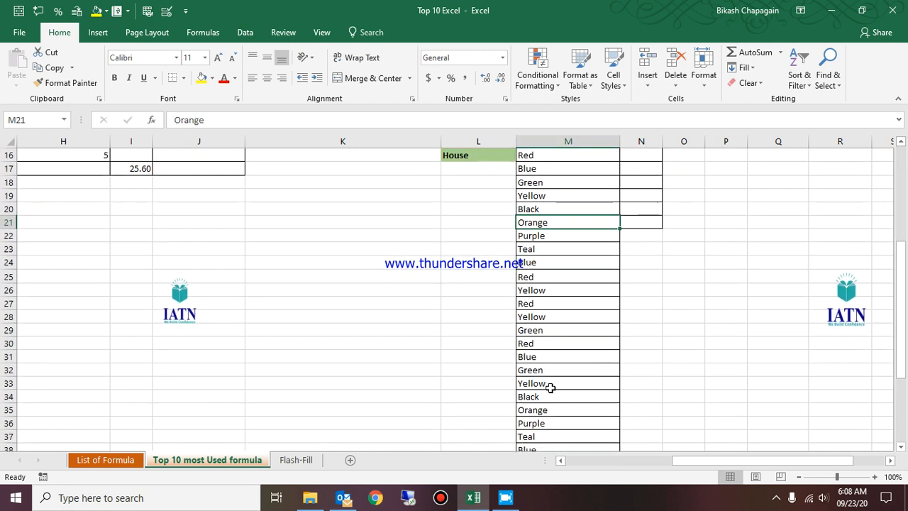
left_click(539, 332)
scroll(584, 339, "up", 5)
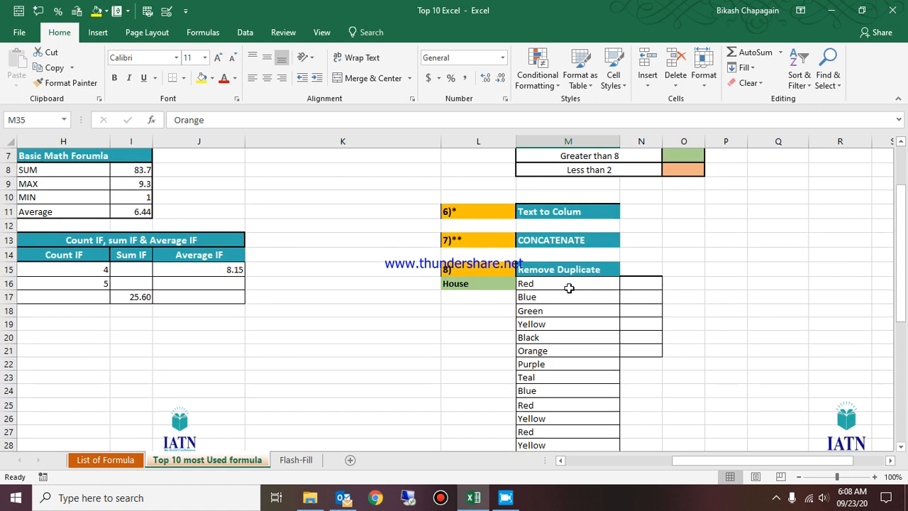
Remove the duplicate colours from M16:M43, continuing with the current selection only and checking the Remove Duplicate column
left_click(570, 284)
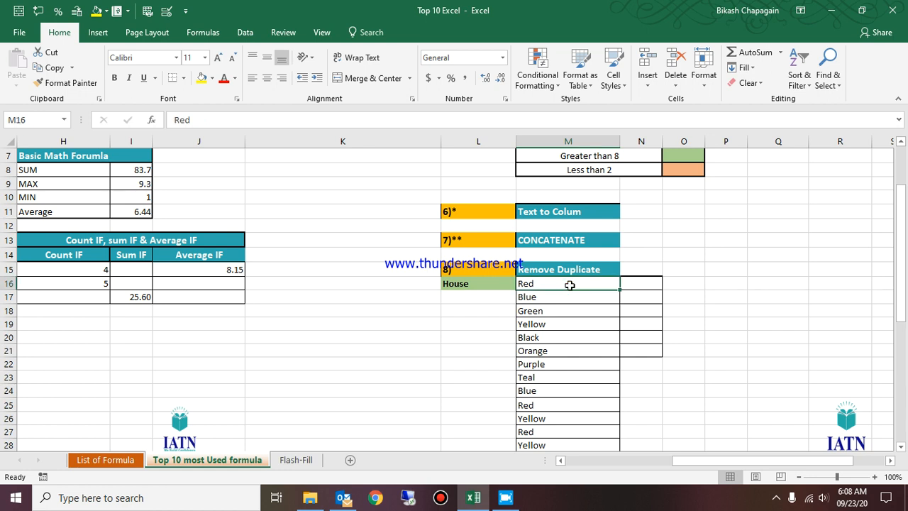
key("ctrl+shift+Down")
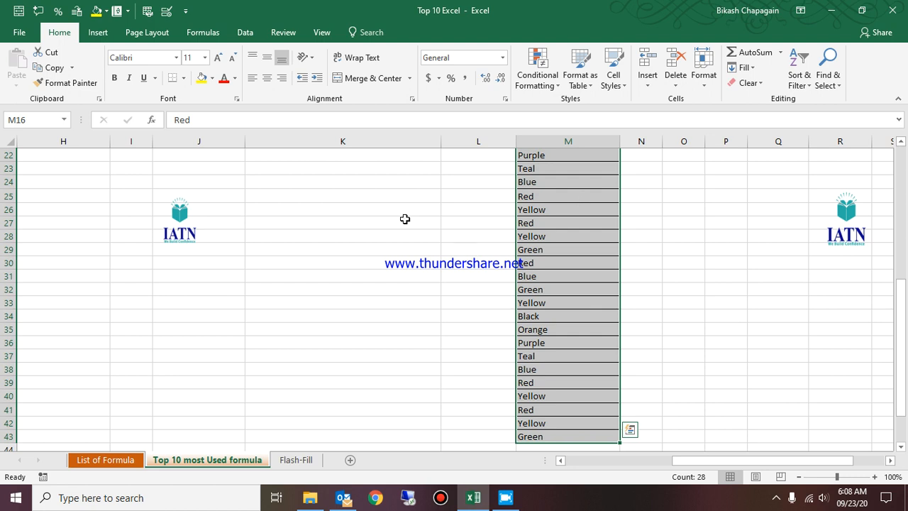
left_click(251, 33)
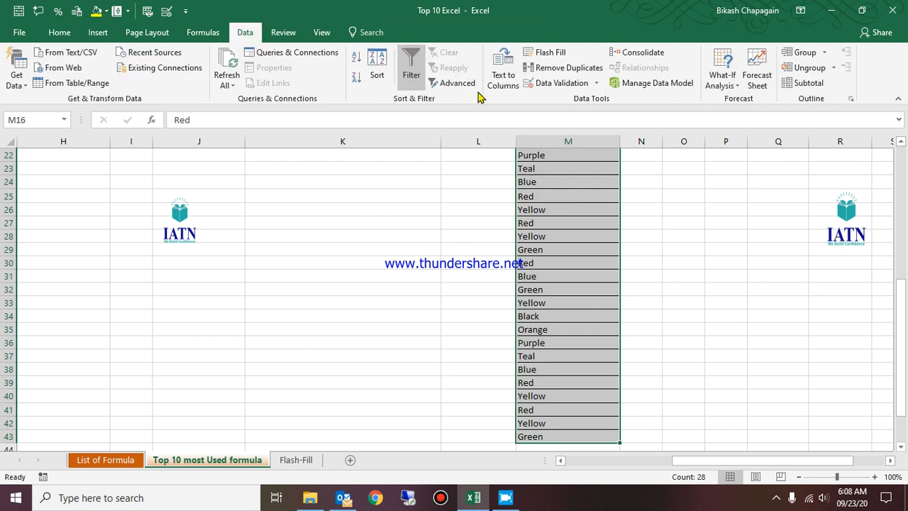
left_click(572, 68)
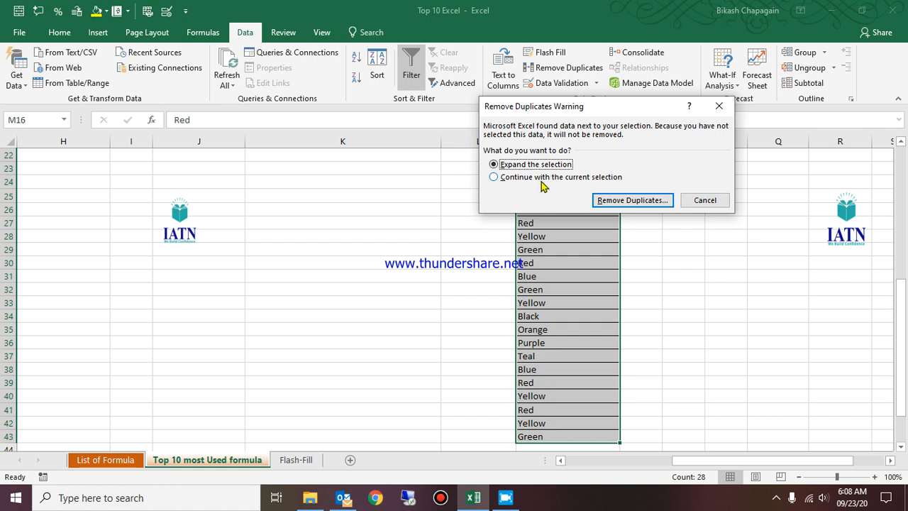
left_click(547, 178)
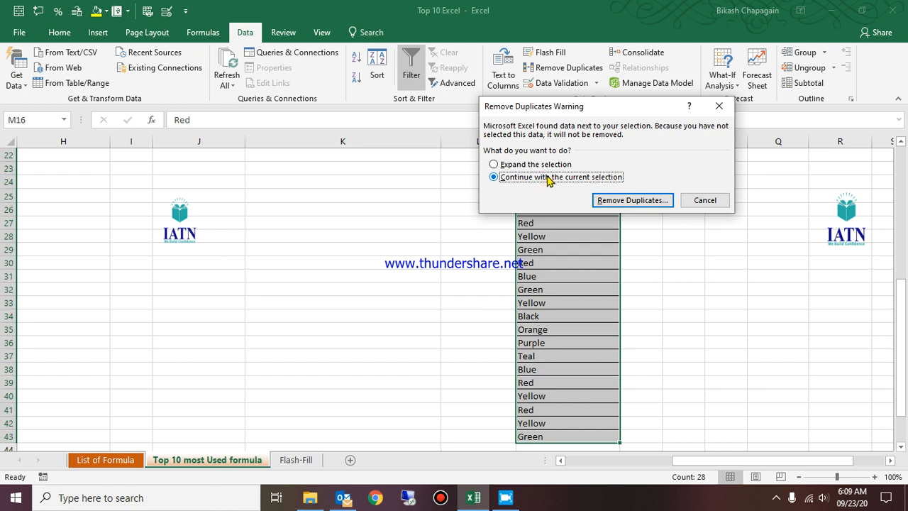
left_click(646, 200)
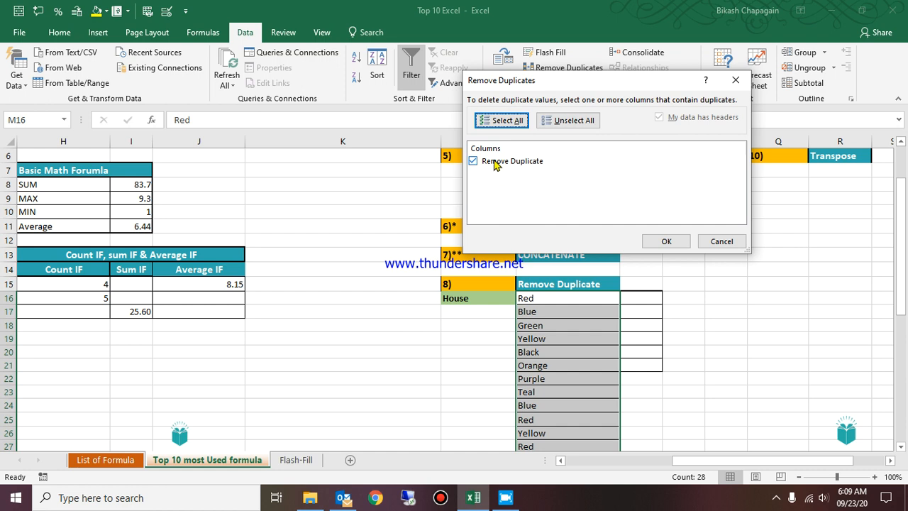
left_click(660, 244)
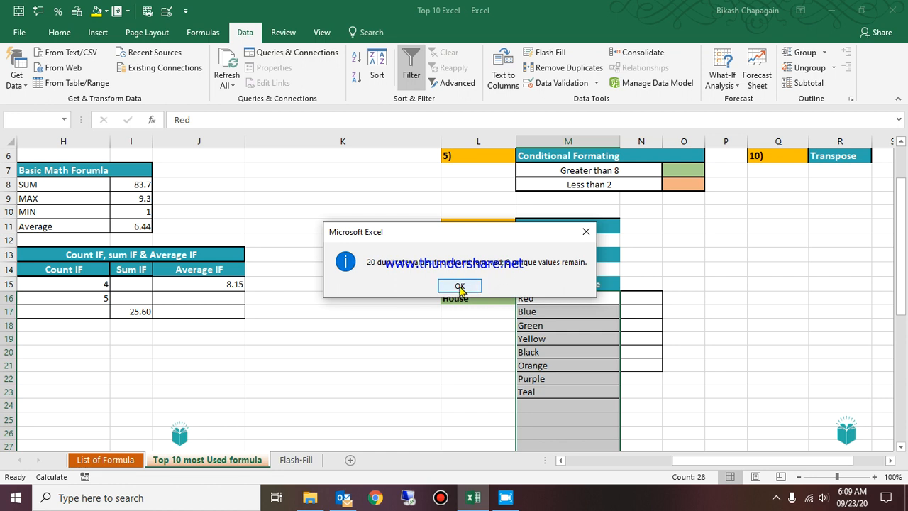
left_click(459, 286)
left_click(713, 391)
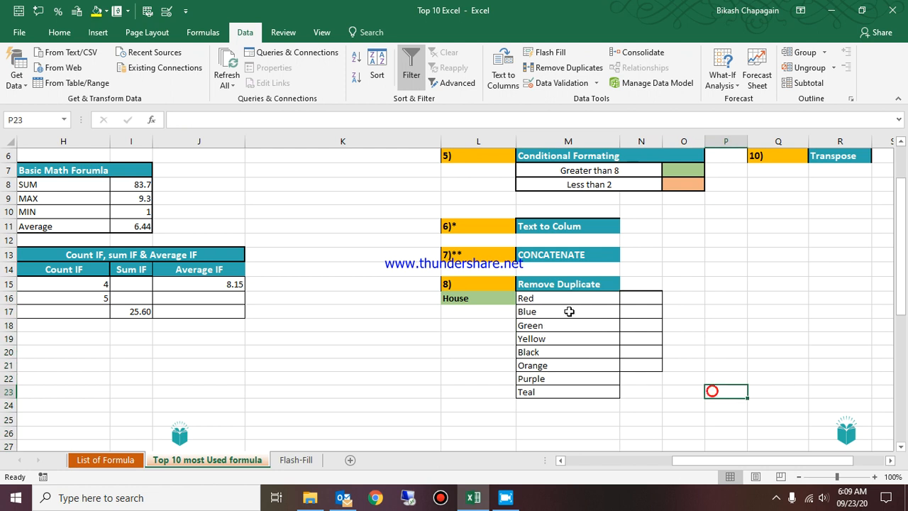
Review the unique colours in M16:M23
left_click(568, 300)
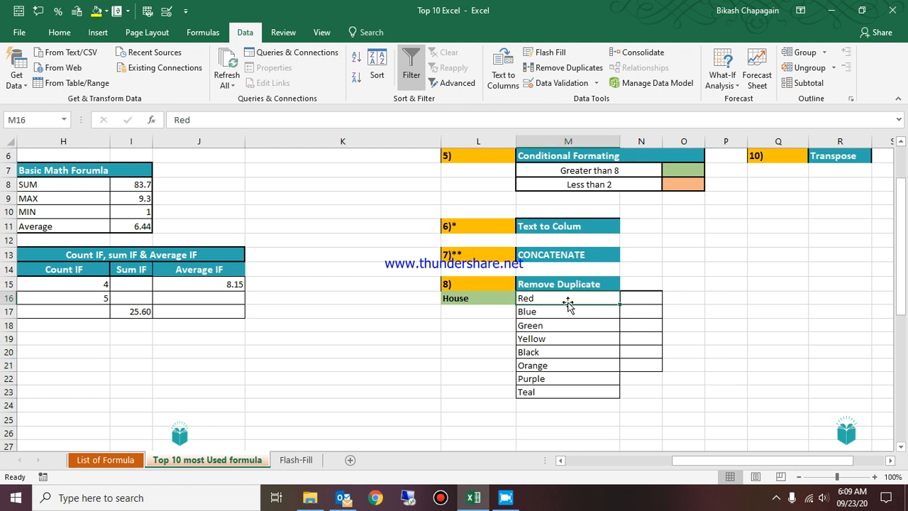
key("shift+Down")
key("shift+Down")
key("shift+Down")
key("shift+Down")
key("shift+Down")
key("shift+Down")
key("shift+Down")
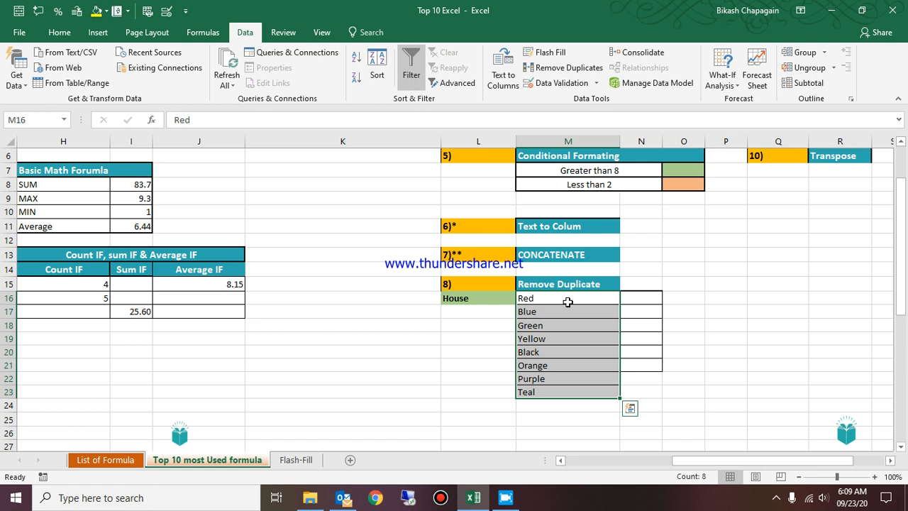
left_click(431, 351)
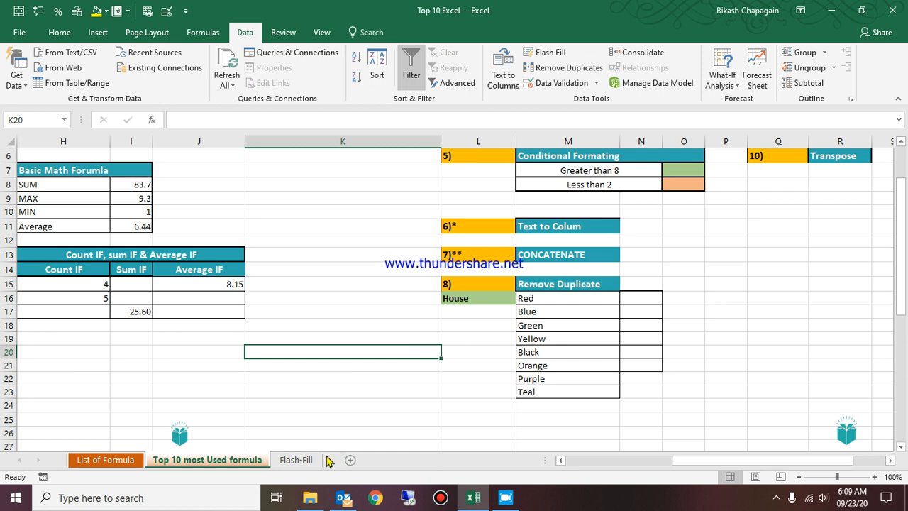
Open the Flash-Fill sheet and move the IATN logo up into the empty area beneath the scrambled data table
left_click(289, 459)
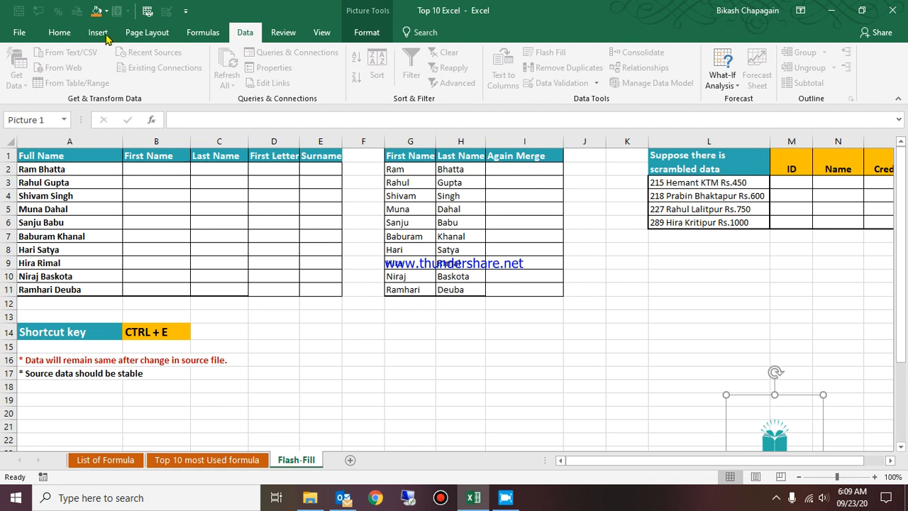
left_click(61, 34)
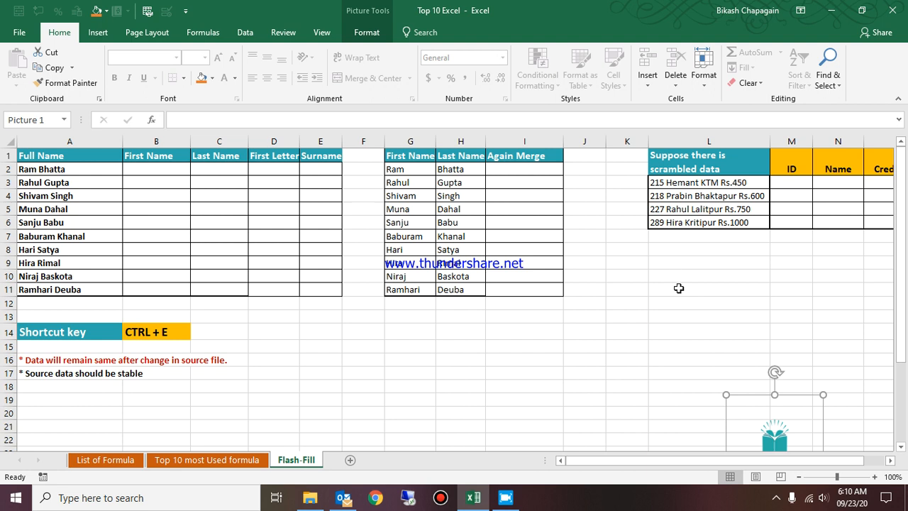
left_click(151, 171)
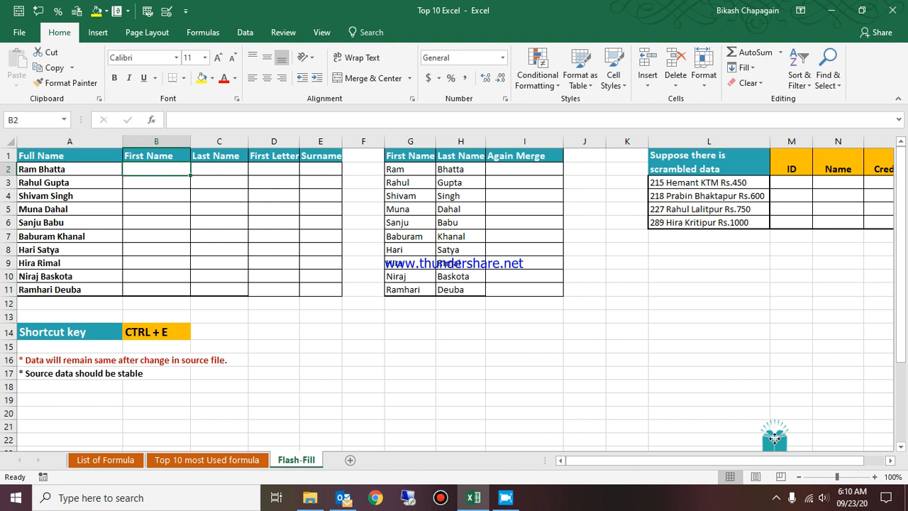
left_click_drag(775, 436, 801, 342)
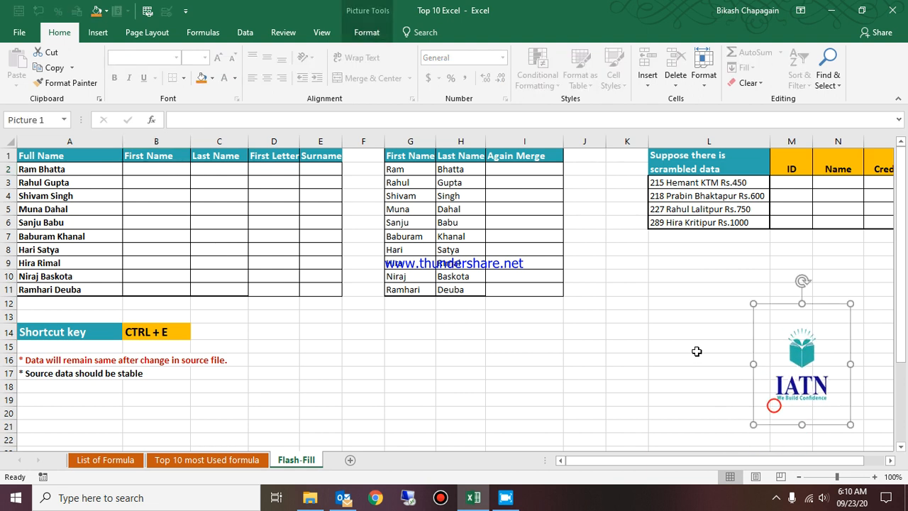
left_click(697, 351)
Compare the first few Full Name entries in column A with the empty First Name cells in column B
left_click(159, 170)
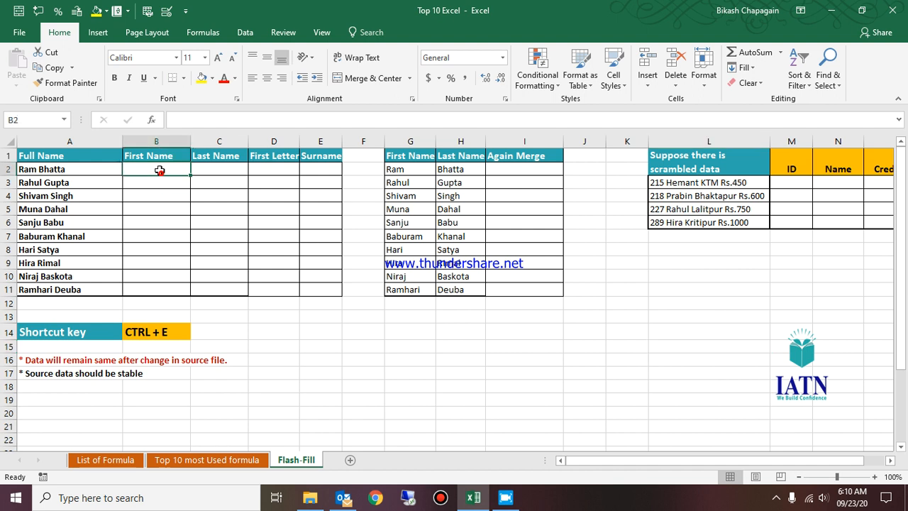
key("Left")
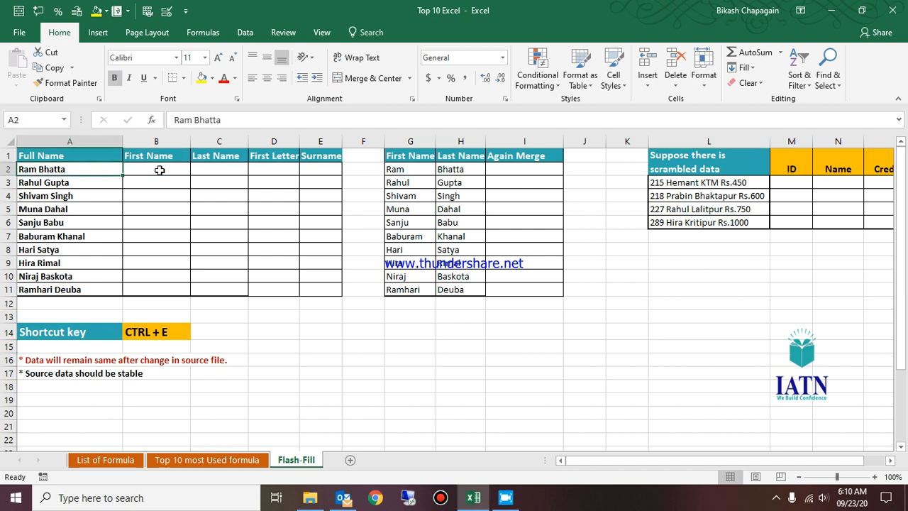
left_click(160, 171)
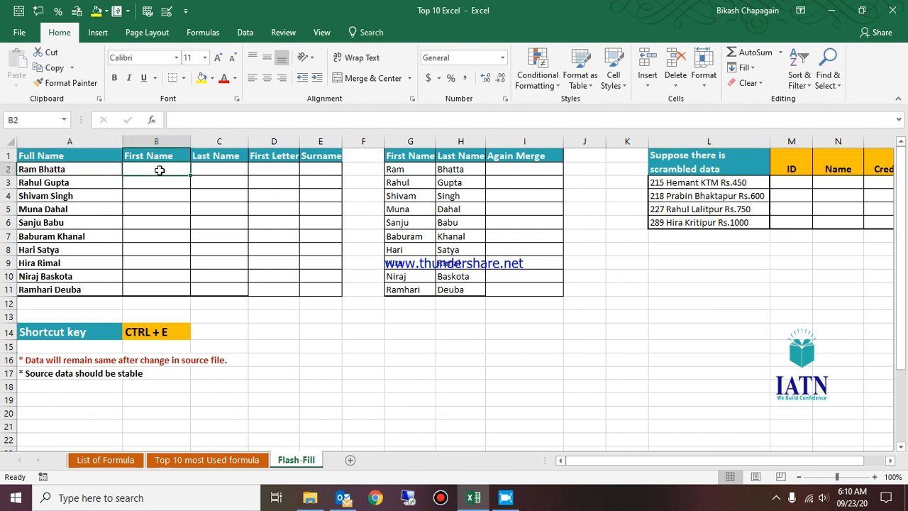
key("Down")
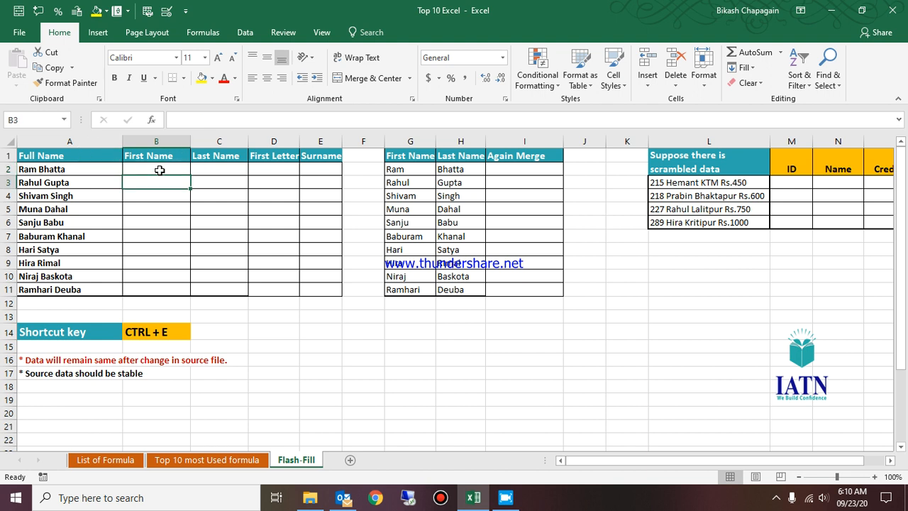
key("Up")
key("Left")
key("Right")
key("Down")
key("Left")
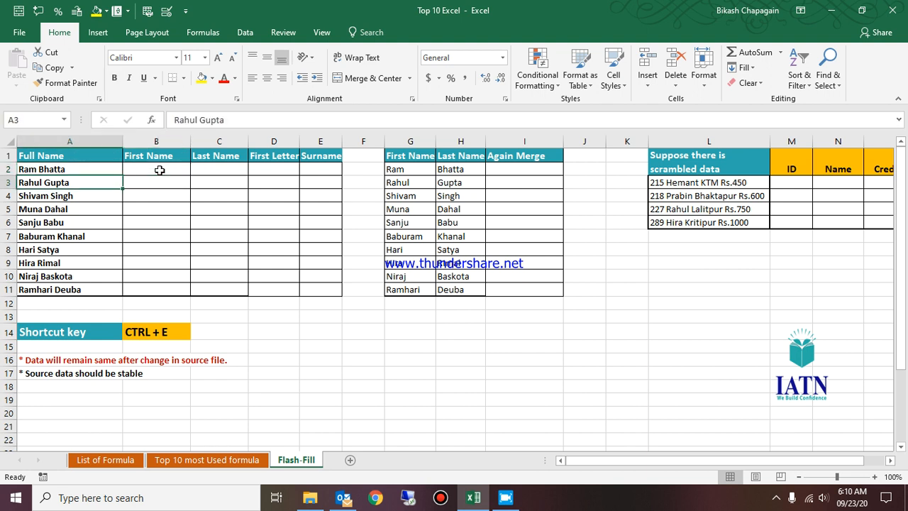
key("Down")
key("Right")
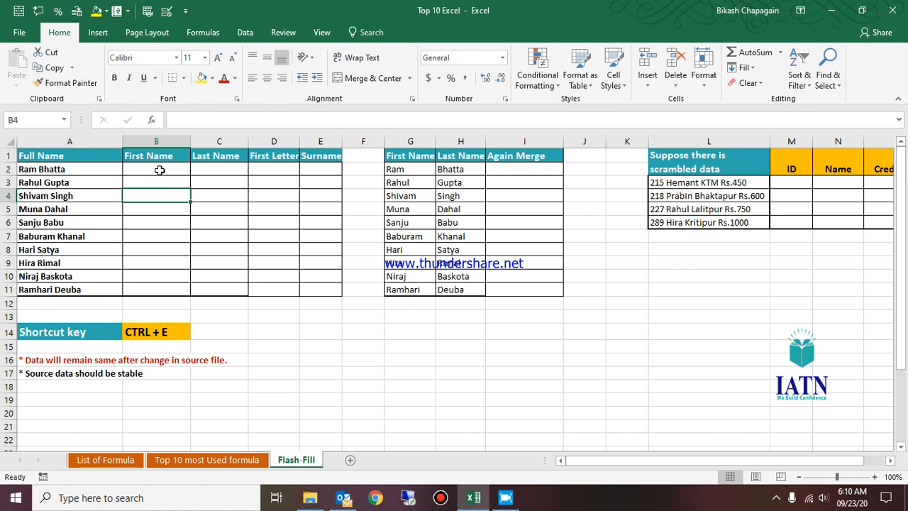
key("Up")
key("Up")
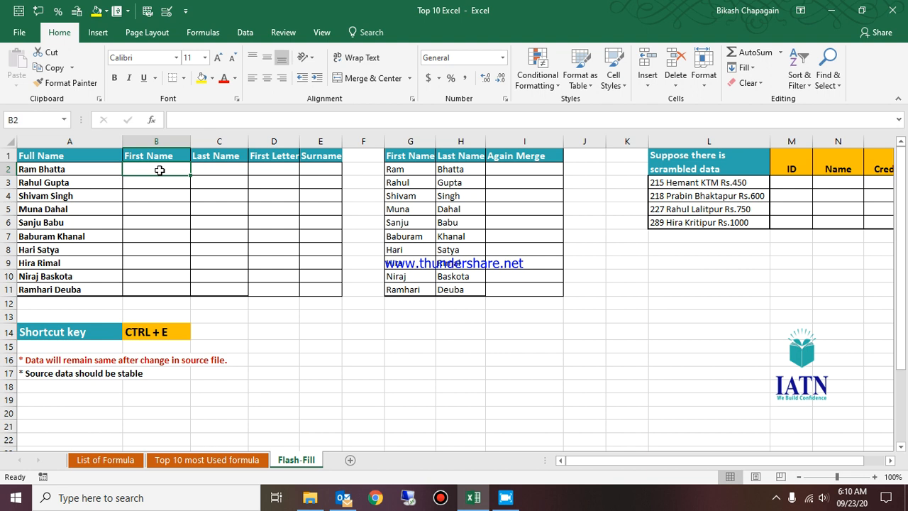
Enter the first name from the full name in A2 into B2 as the Flash Fill example
key("Left")
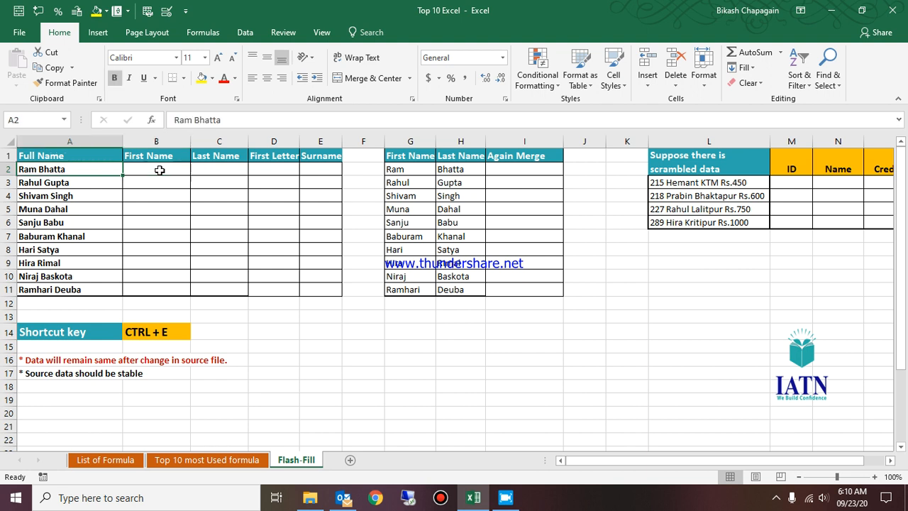
key("Right")
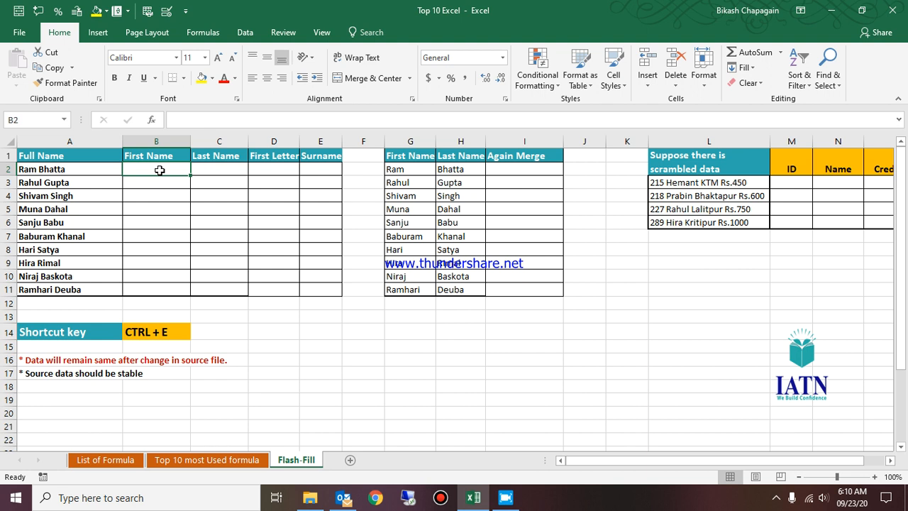
type("Ram")
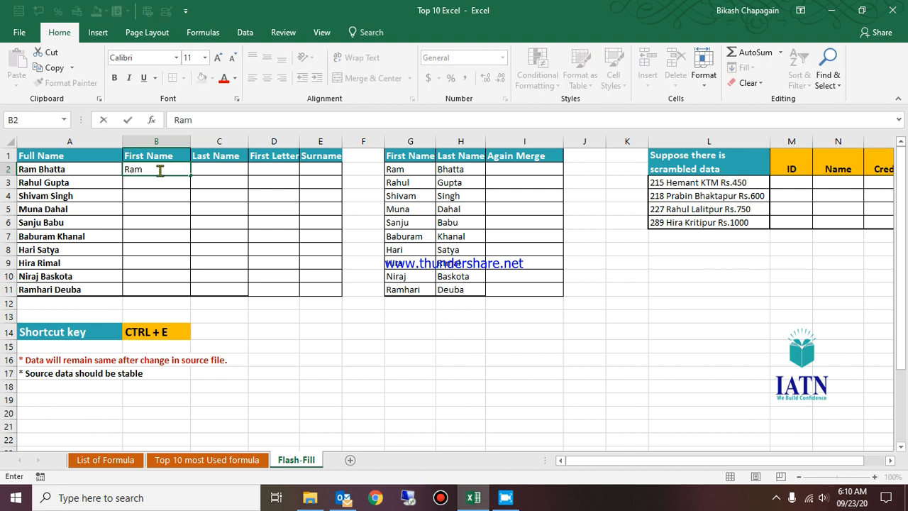
key("Return")
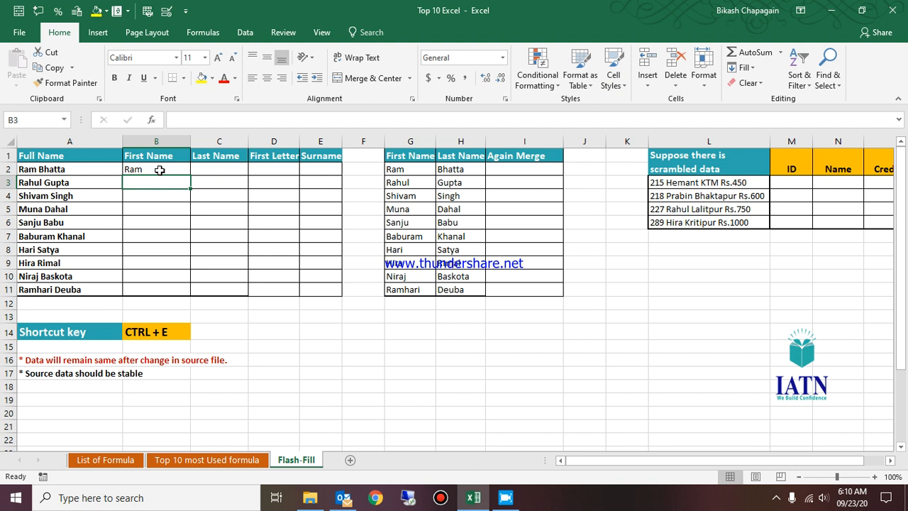
Enter the first name from A3 into B3 with the suggested Flash Fill, and undo the automatic fill of the cells below
type("Rahul")
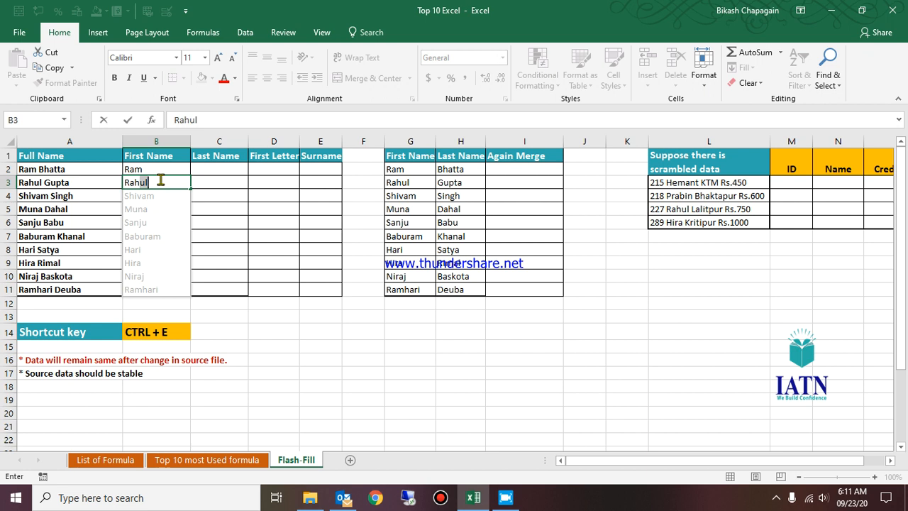
key("Return")
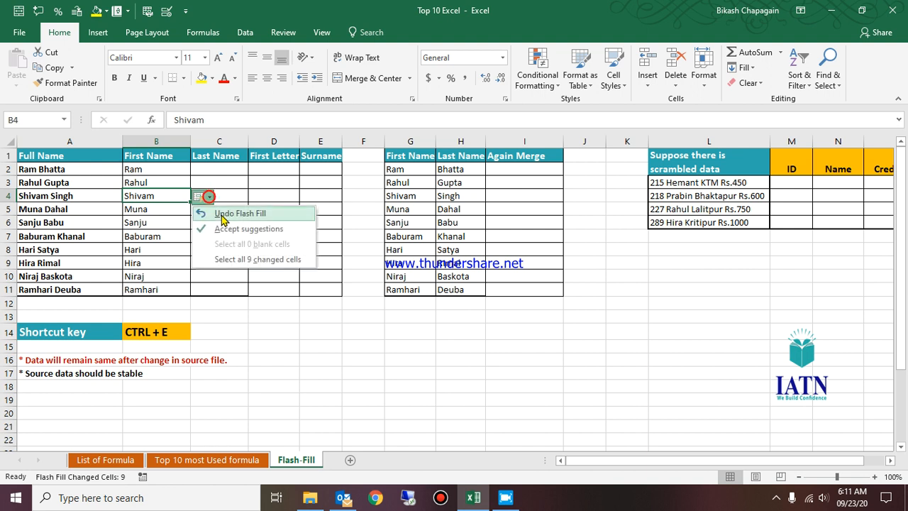
left_click(221, 213)
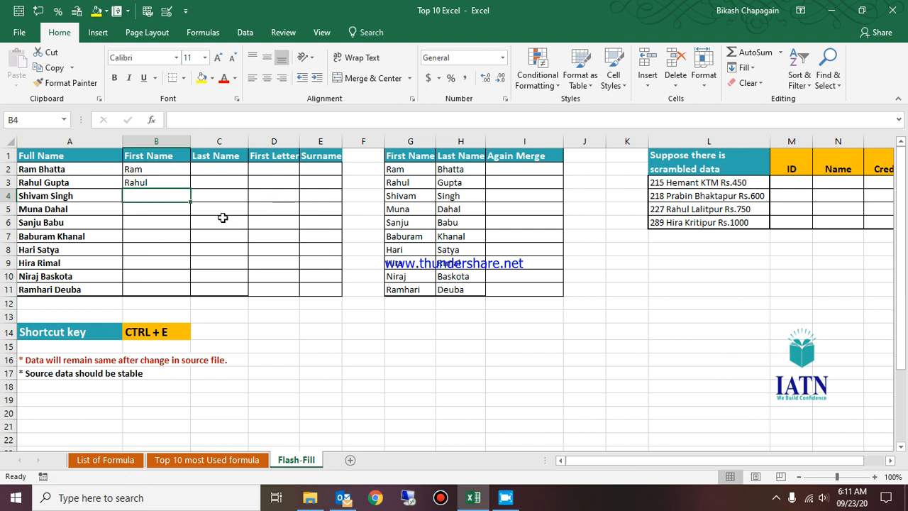
Enter the first name from A4 into B4 and Flash Fill the rest of the First Name column from B5 down
type("Shiva")
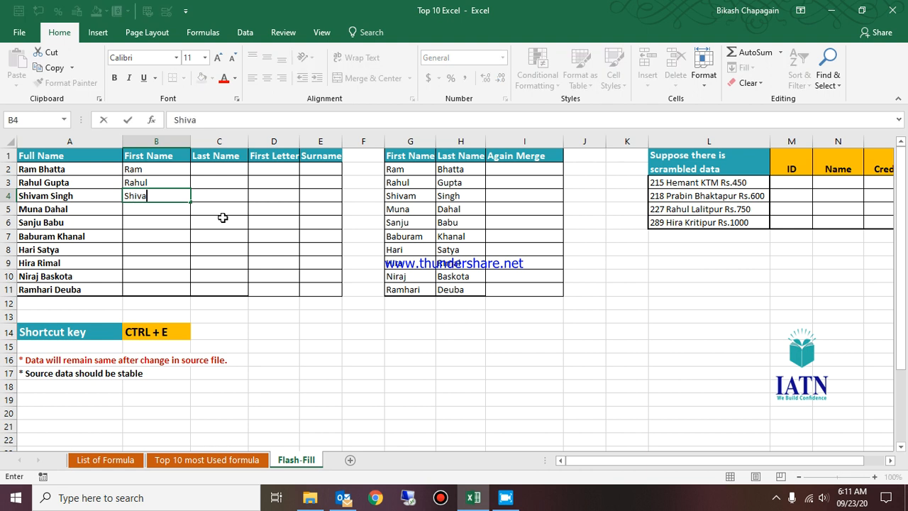
type("m")
key("Return")
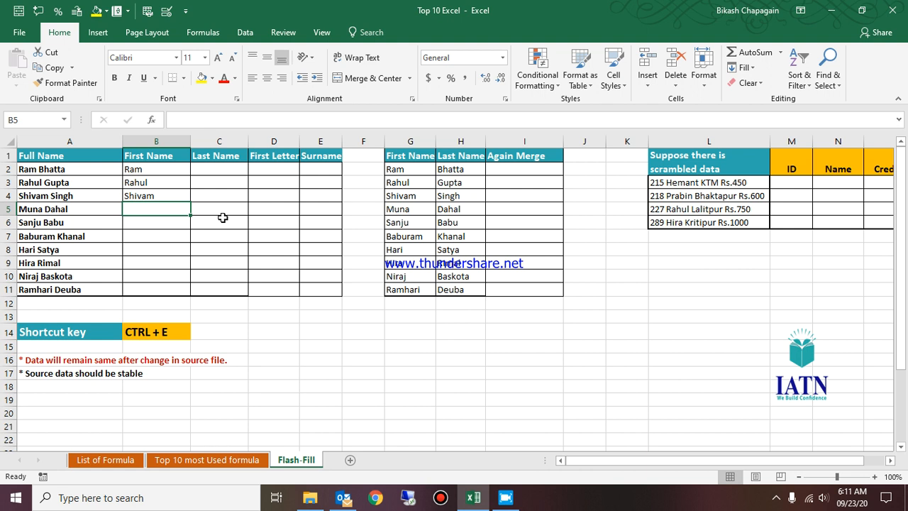
key("ctrl+e")
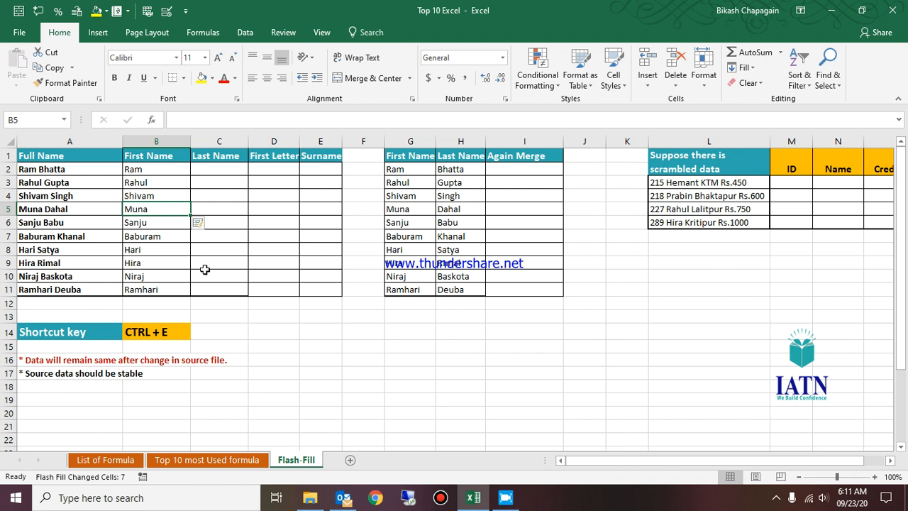
Enter the last name from A2 into C2 as the example for the Last Name column
left_click(209, 158)
left_click(212, 169)
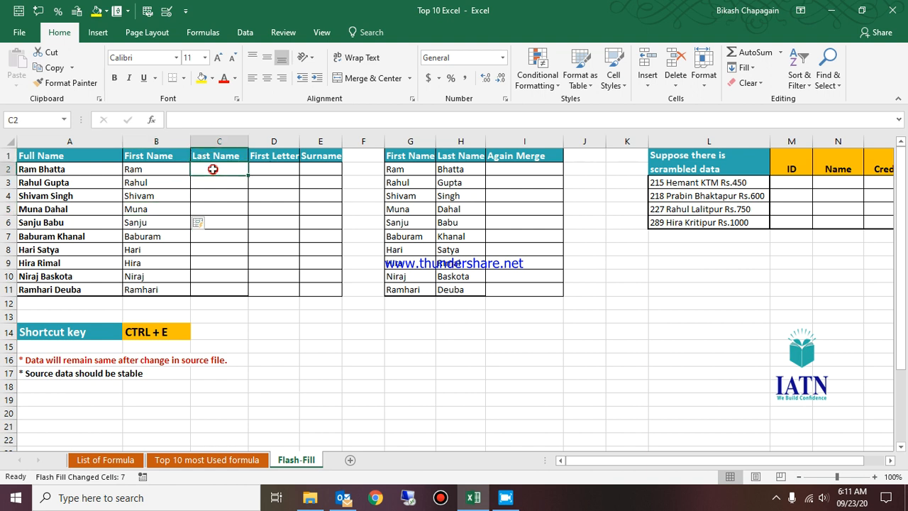
type("Bhatta")
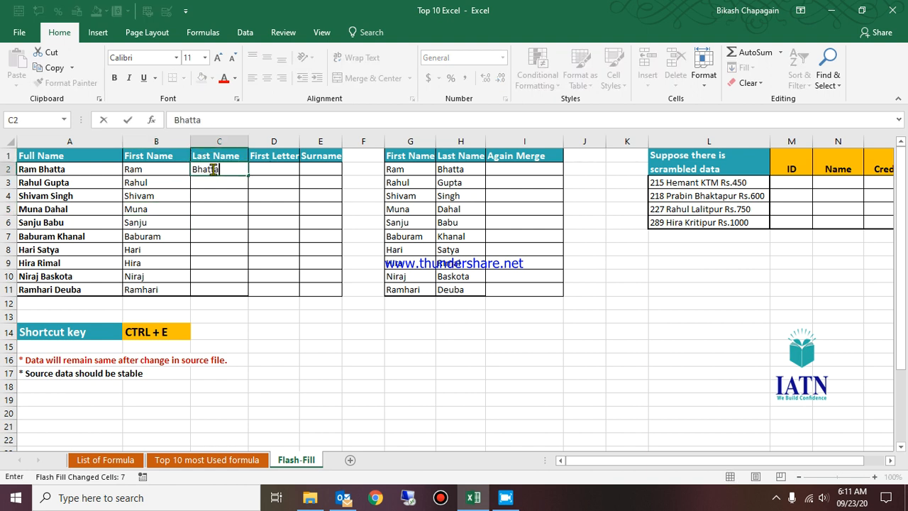
key("Return")
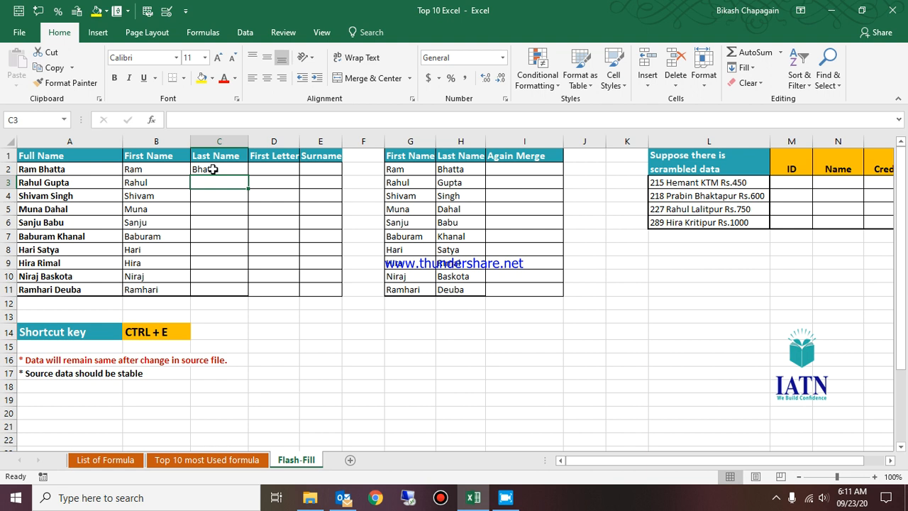
type("Gupta")
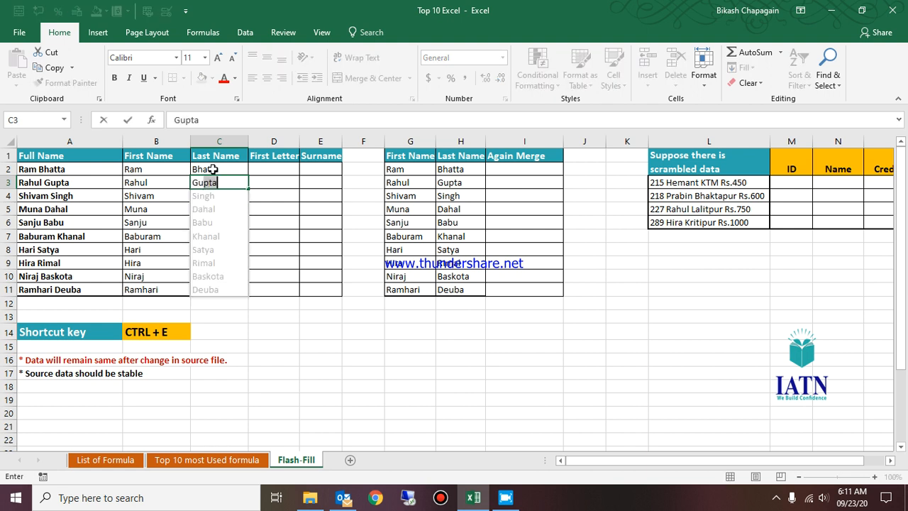
key("Return")
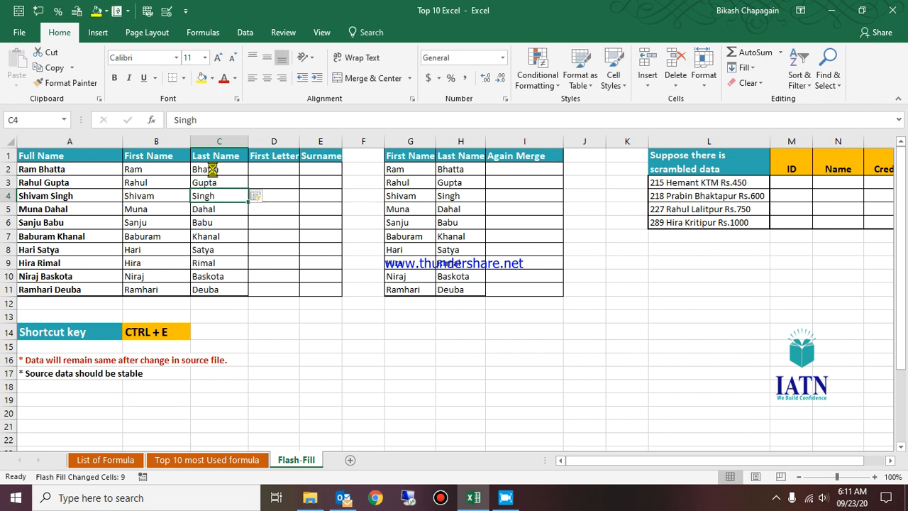
key("ctrl+z")
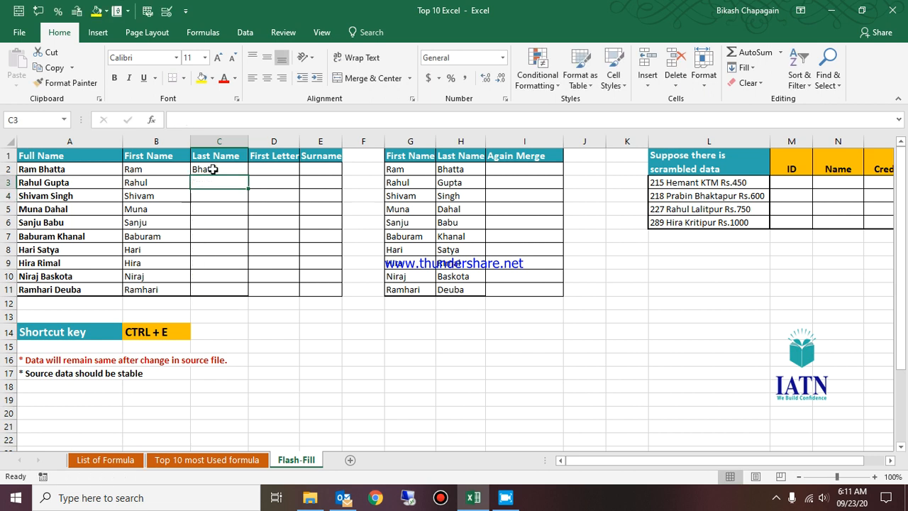
Flash Fill the Last Name column from C3 down
key("ctrl+e")
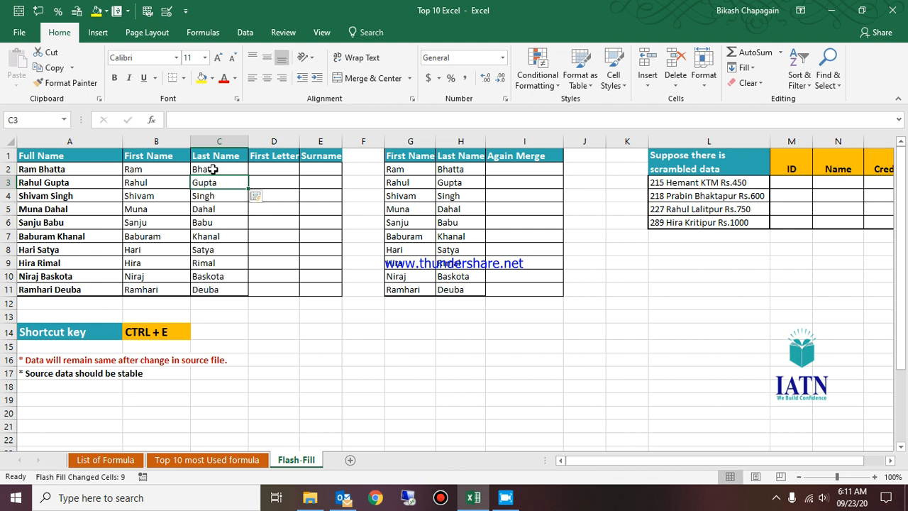
Enter R in D2 and D3 as first-letter examples and Flash Fill the First Letter column from D4 down
left_click(271, 170)
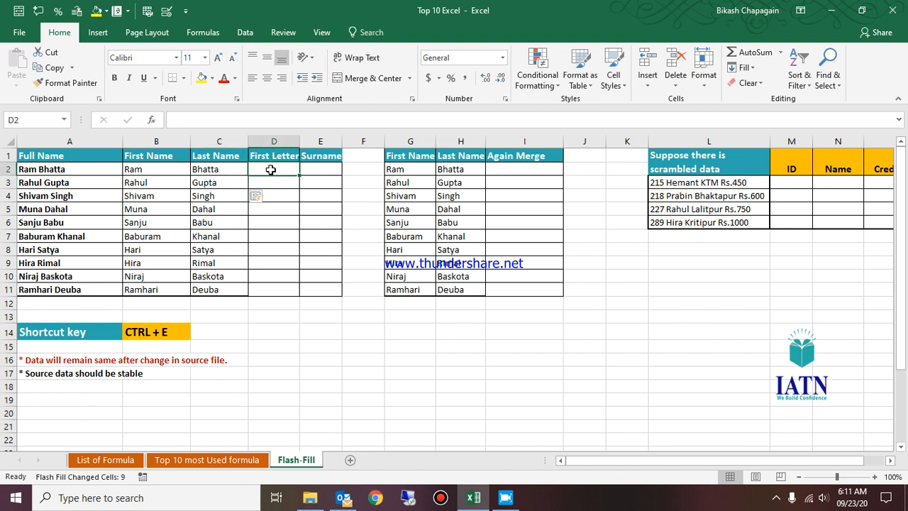
type("R")
key("Return")
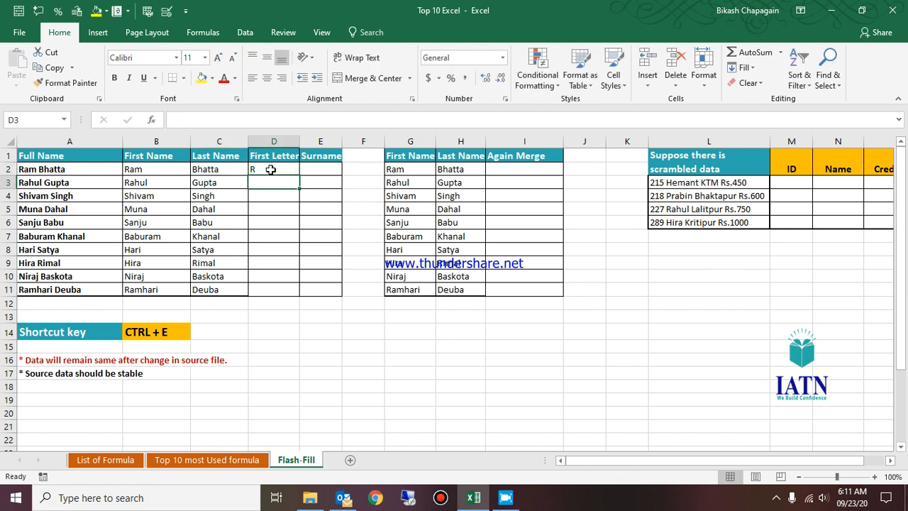
type("R")
key("Return")
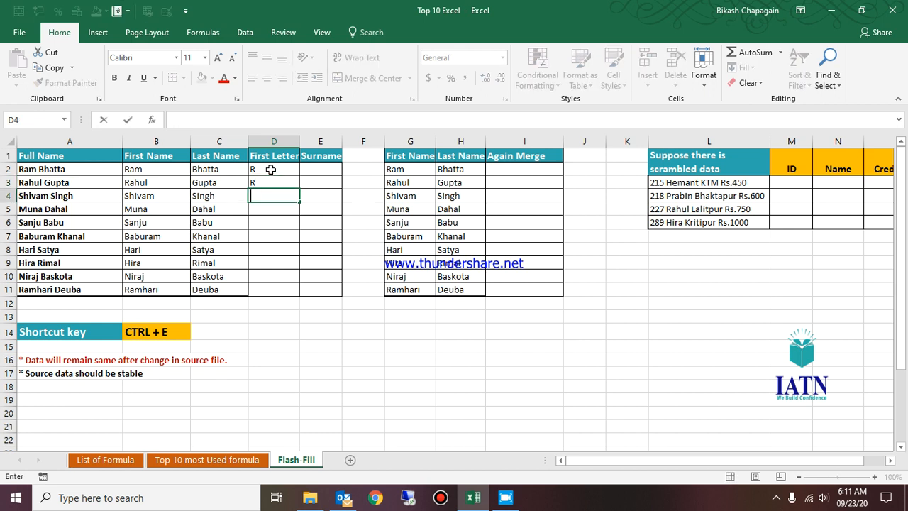
key("Return")
key("Up")
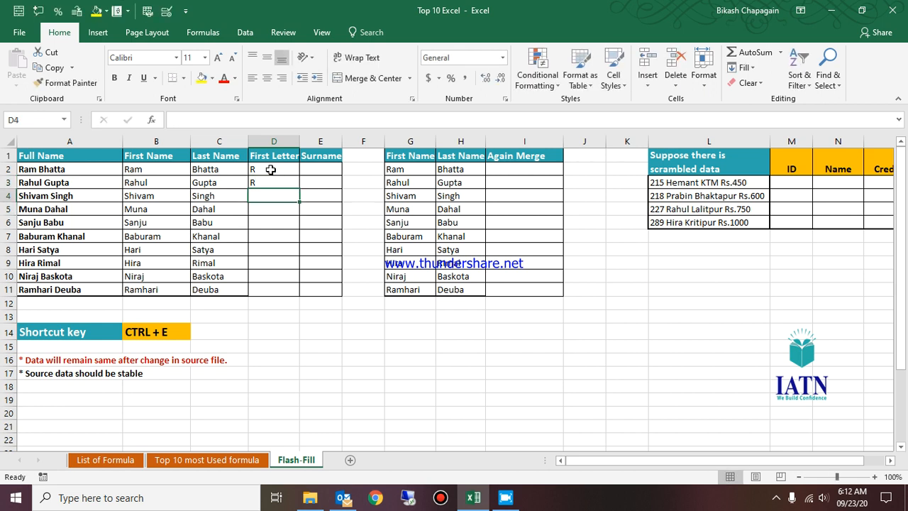
key("ctrl+e")
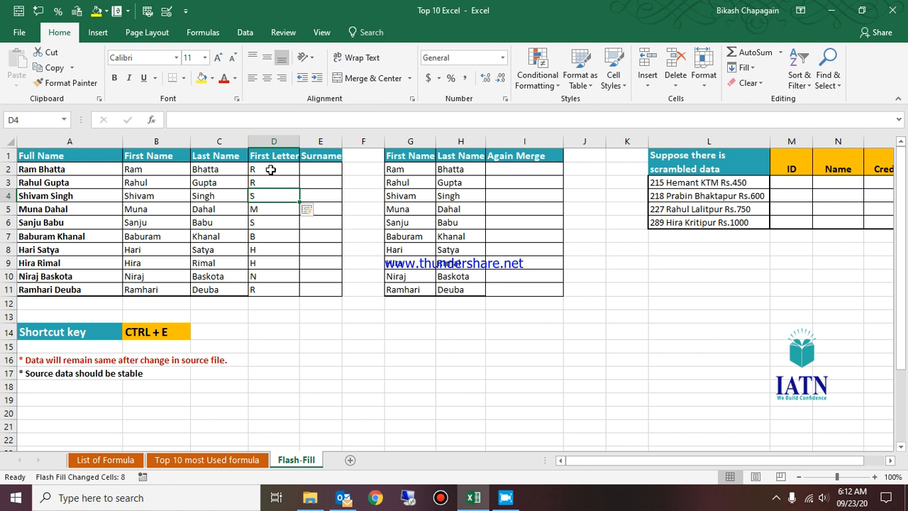
Enter B in E2 as the surname initial and Flash Fill the Surname column from E3 down
left_click(319, 174)
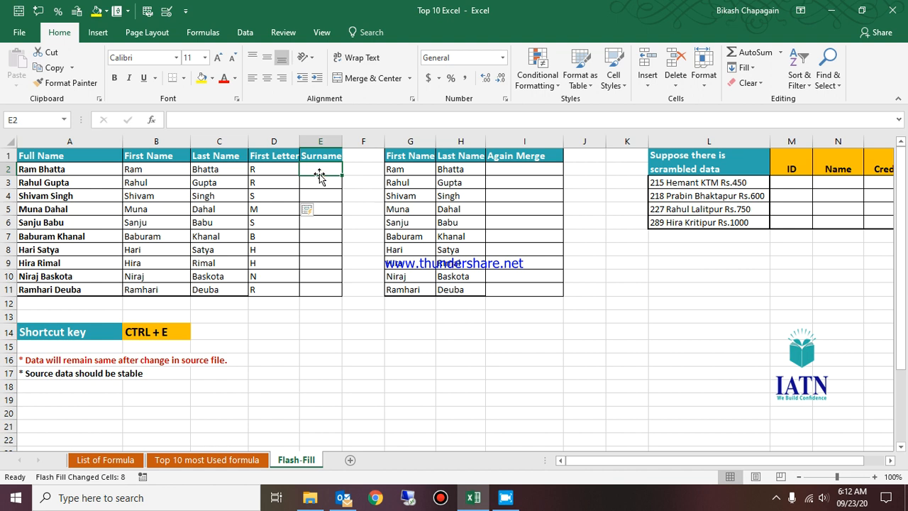
type("B")
key("Return")
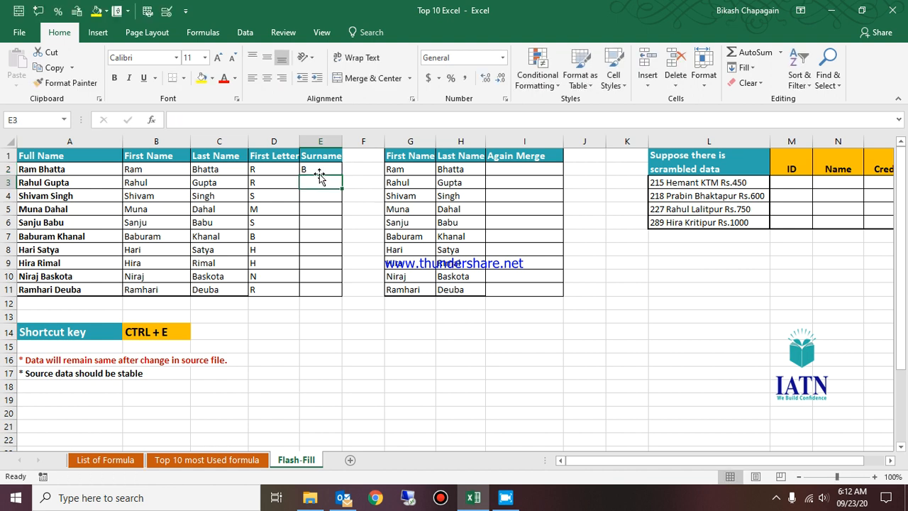
key("ctrl+e")
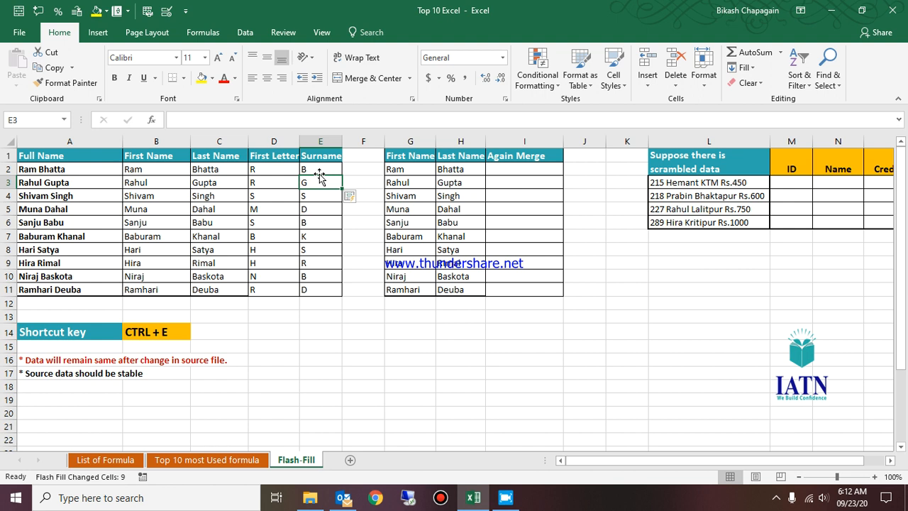
Compare the separate first and last names in columns G and H with the empty Again Merge column
key("Down")
key("Right")
key("Right")
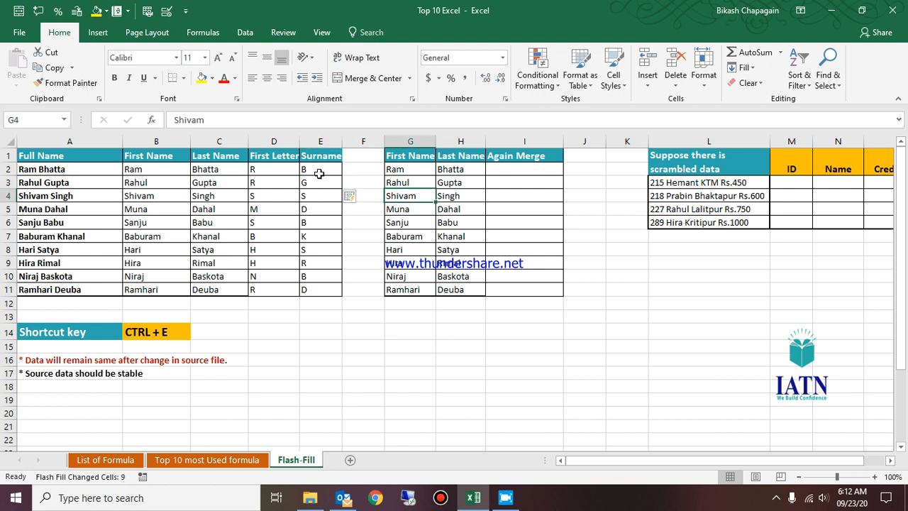
key("Right")
key("Right")
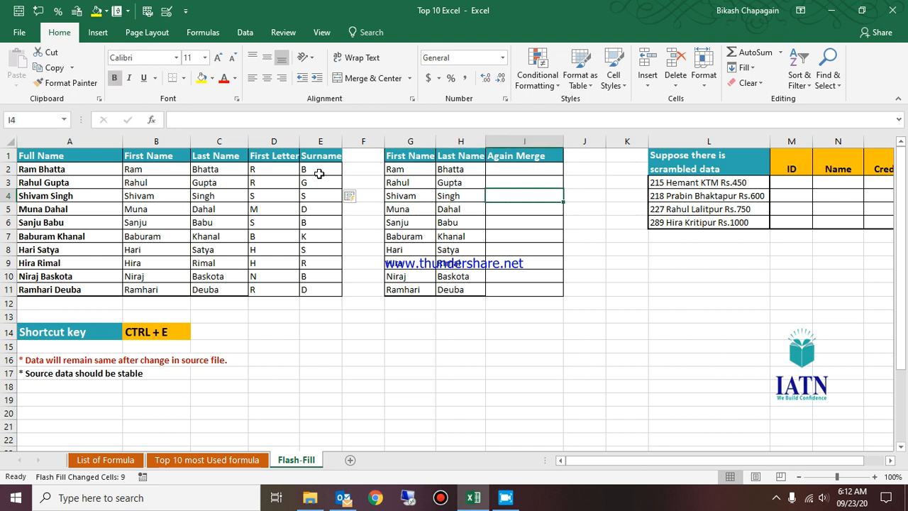
key("Left")
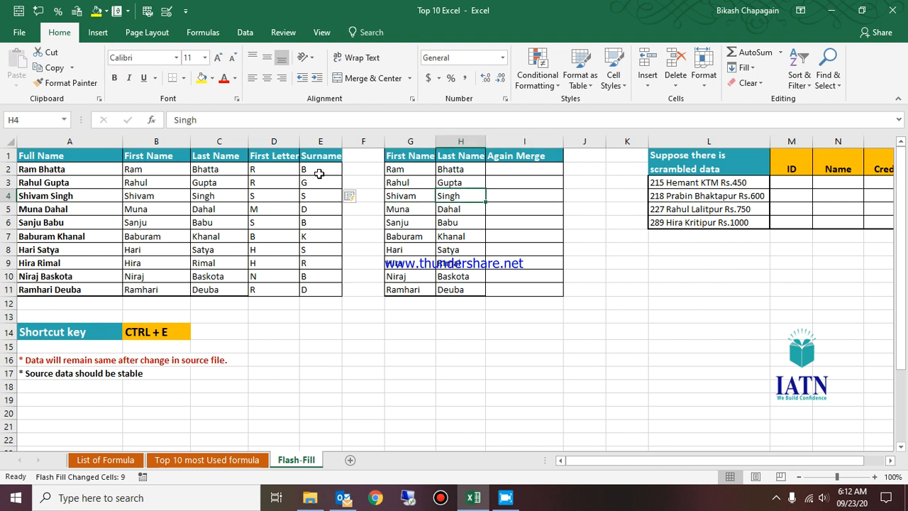
key("Left")
key("Left")
key("Left")
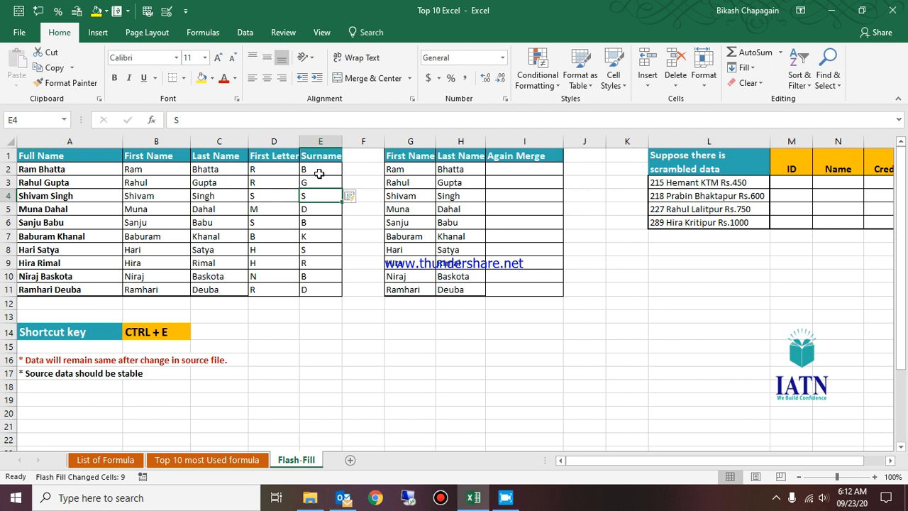
key("Right")
key("Right")
key("Right")
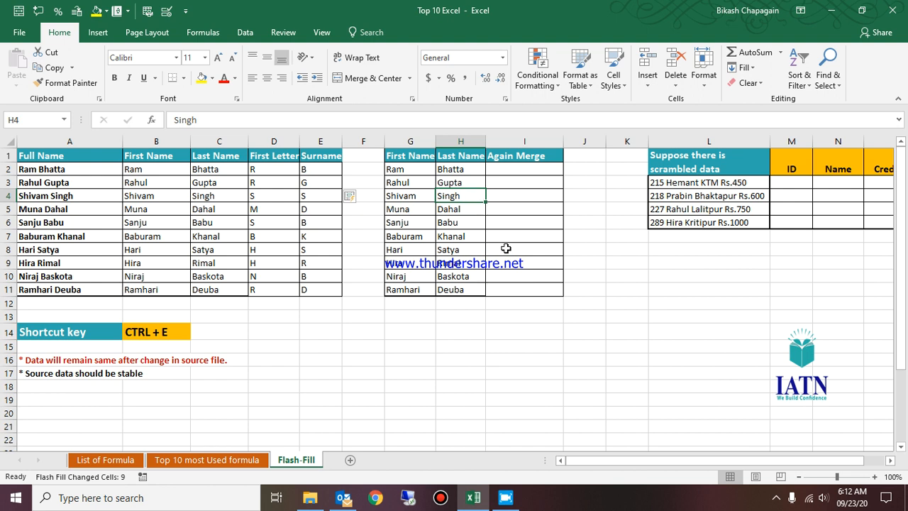
Examine the scrambled data in column L against the empty ID, Name and Credit Amount columns
key("Right")
key("Right")
key("Right")
key("Right")
key("Right")
key("Right")
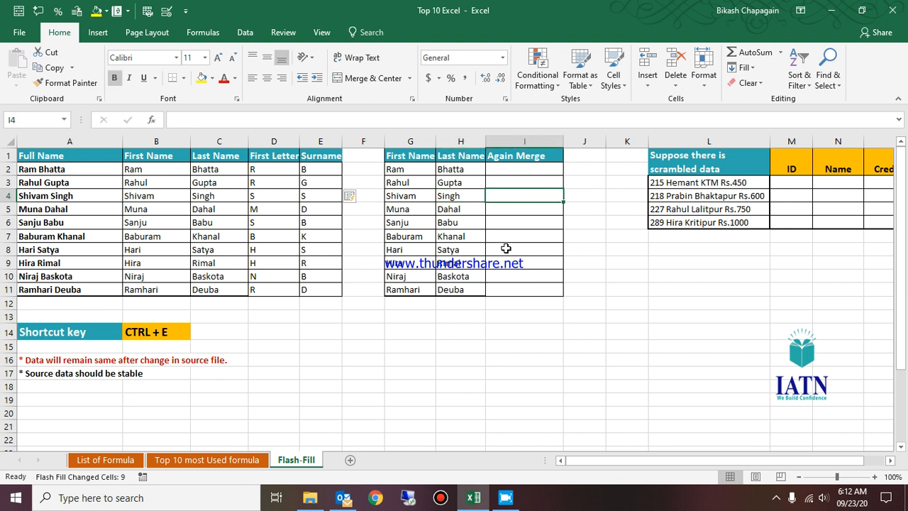
key("Right")
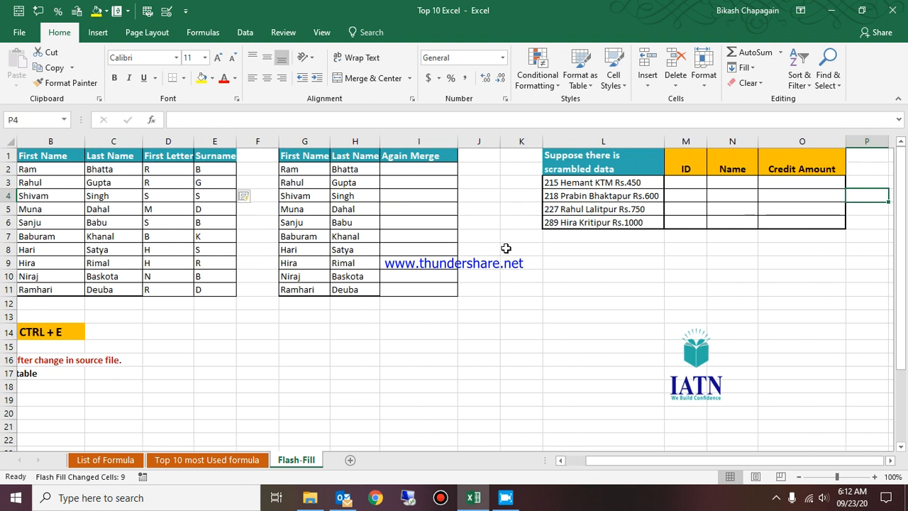
key("Left")
key("Left")
key("Up")
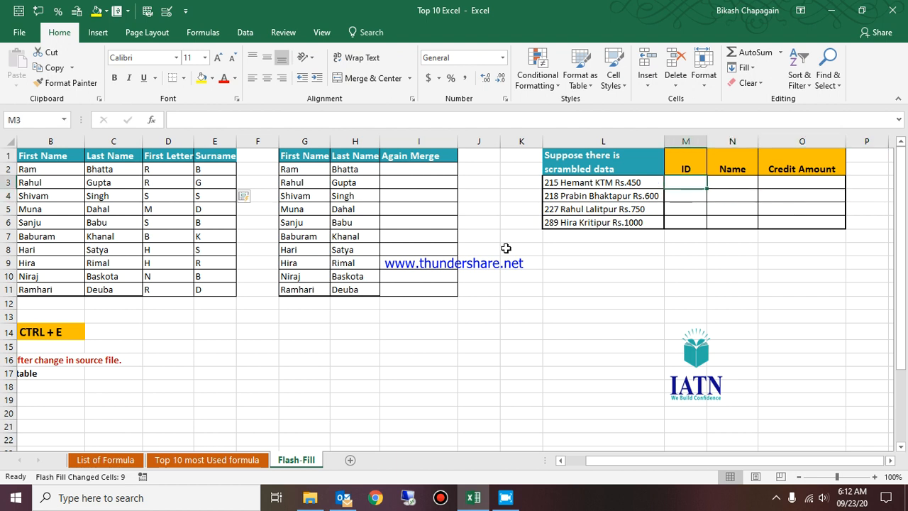
key("Up")
key("Down")
key("Left")
key("Right")
key("Right")
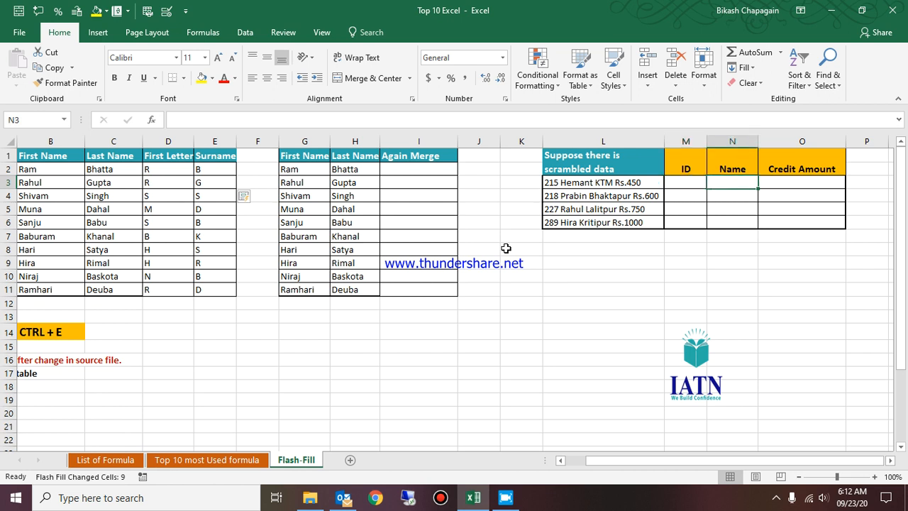
key("Right")
key("Left")
key("Left")
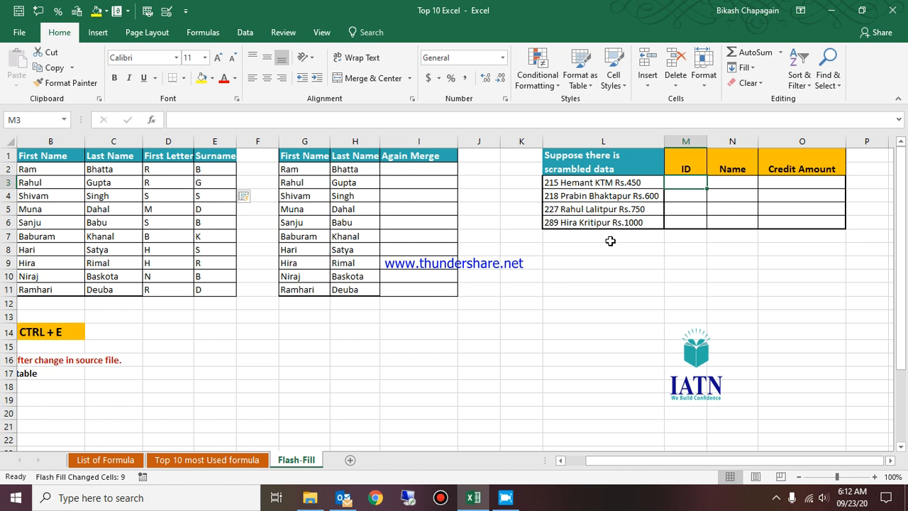
Enter the first record's ID 215, name and credit amount Rs.450 as examples in M3:O3
type("215")
key("Tab")
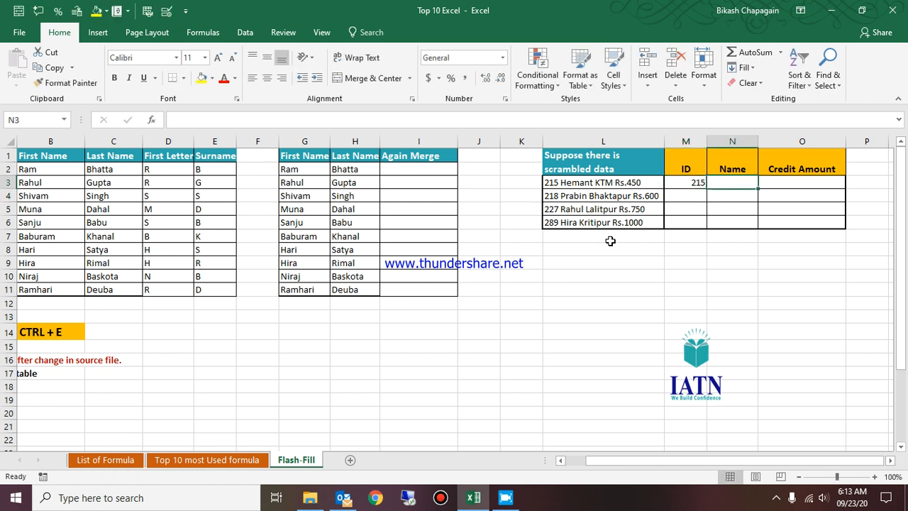
type("Heman")
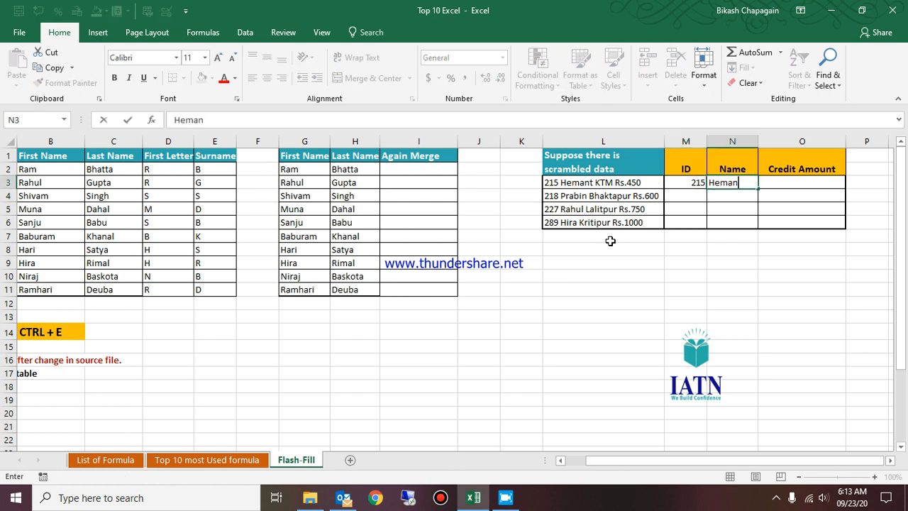
type("t")
key("Return")
key("Up")
key("Right")
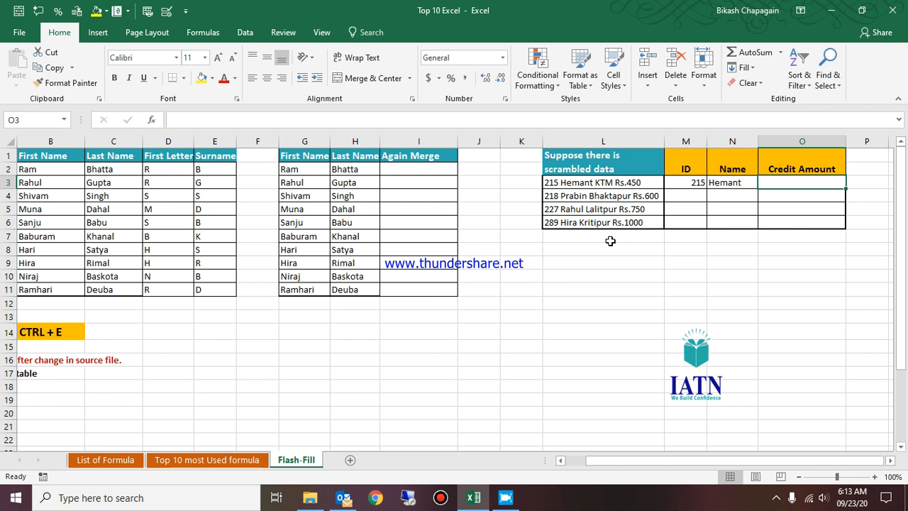
type("Rs")
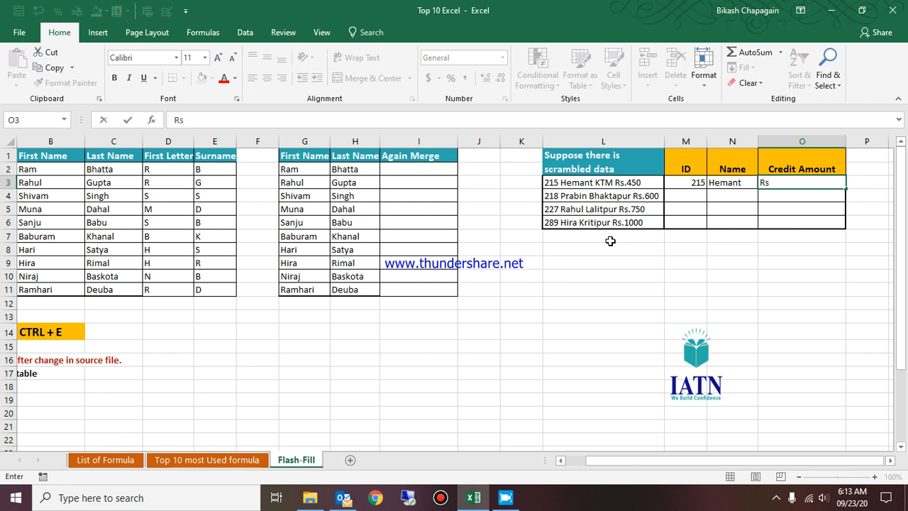
type(".450")
key("Return")
Clear the example ID, name and credit amount from M3:O3
key("Up")
key("Left")
key("Left")
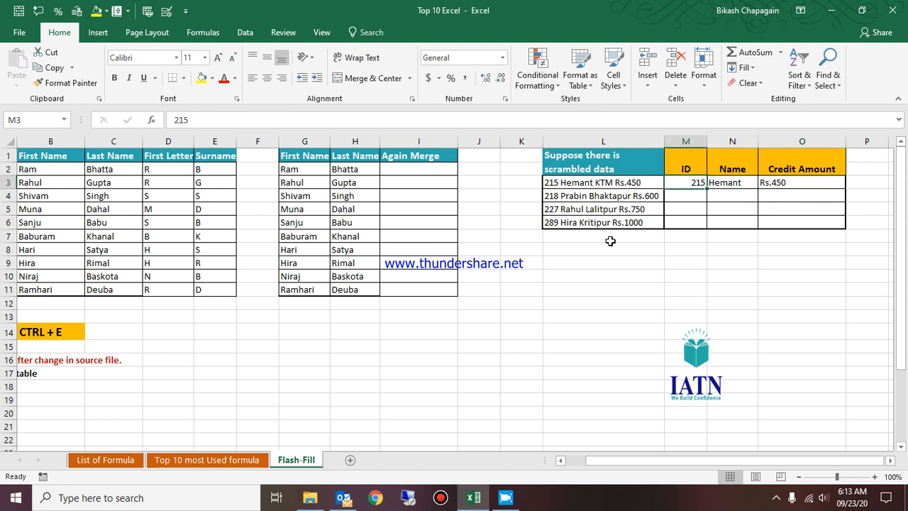
key("shift+Right")
key("shift+Right")
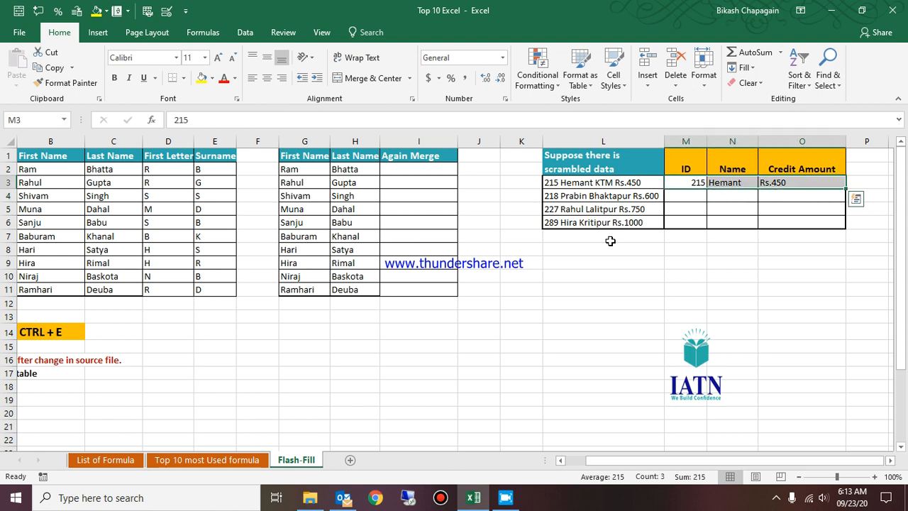
key("Delete")
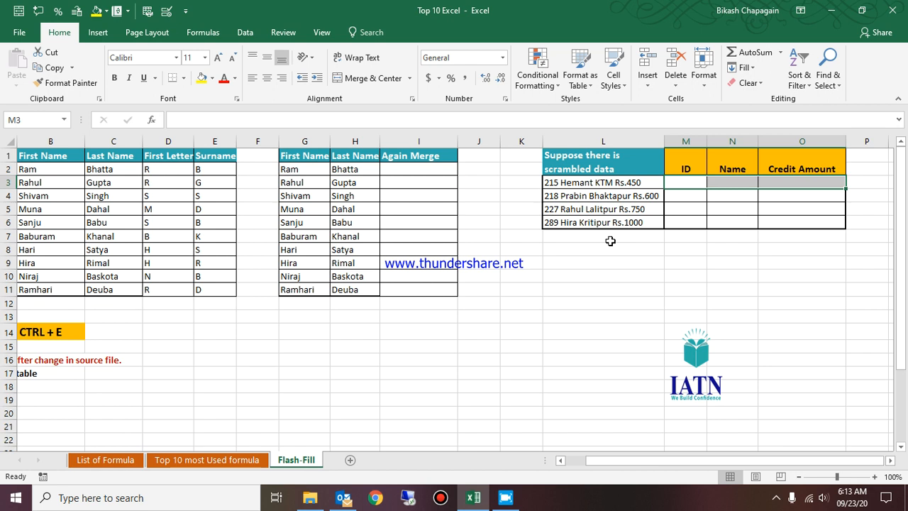
Start Text to Columns on the scrambled data in L3:L6, treating it as delimited text
key("Left")
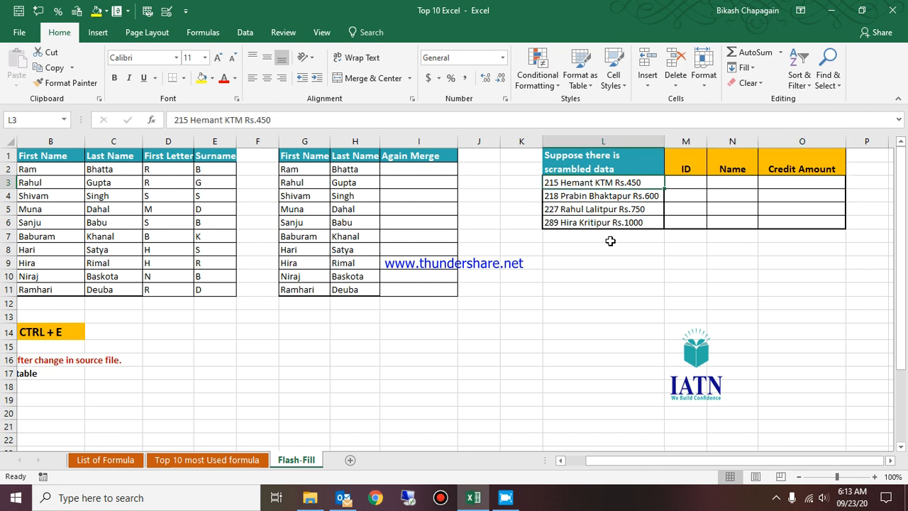
key("shift+Down")
key("shift+Down")
key("shift+Down")
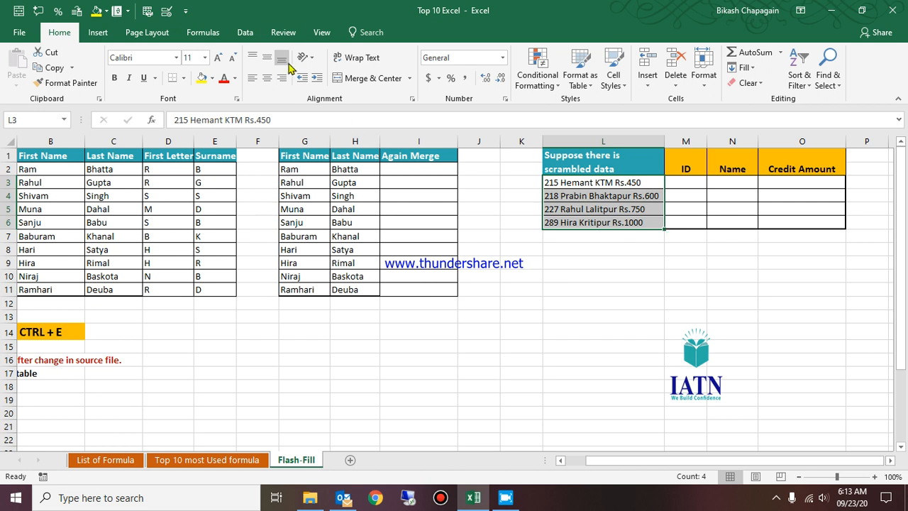
left_click(247, 30)
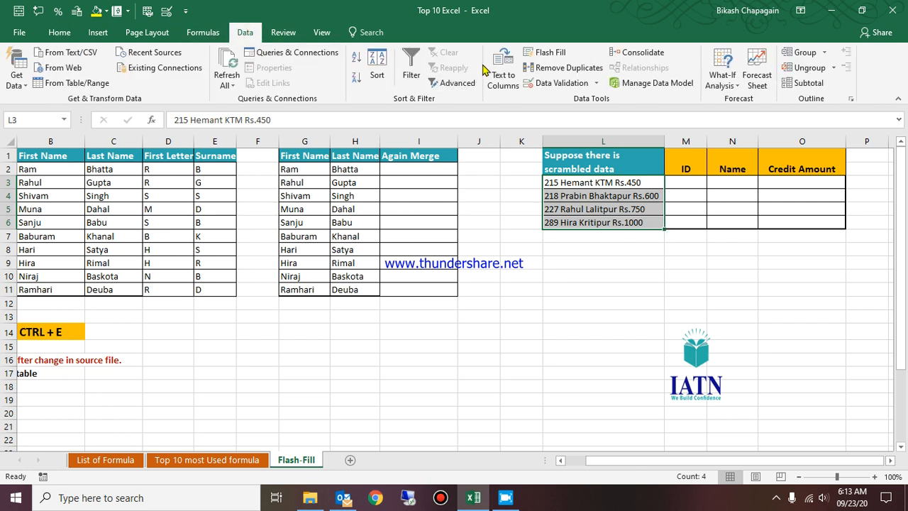
left_click(501, 74)
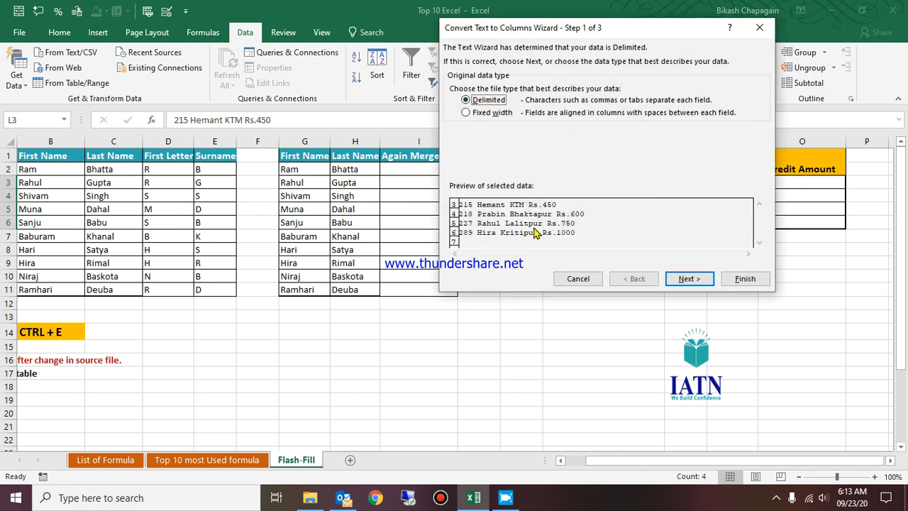
left_click(685, 280)
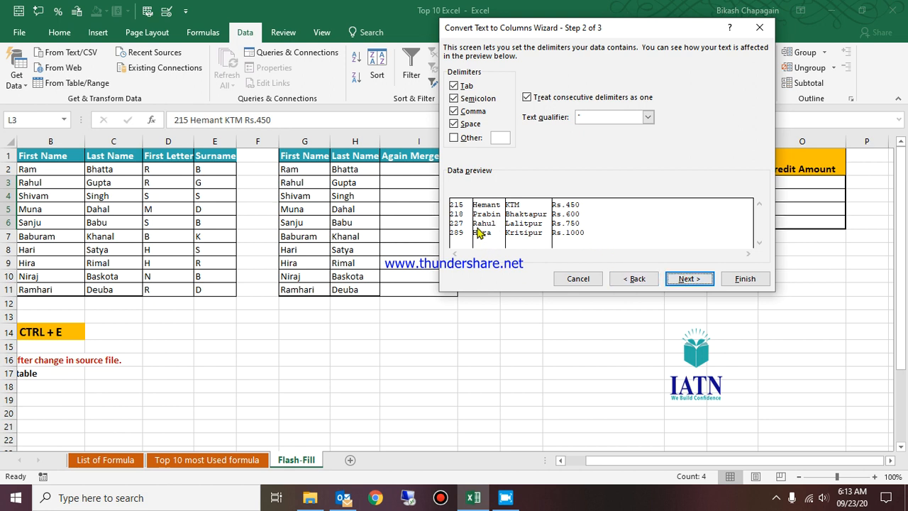
Turn the Tab, Semicolon, Comma and Space delimiters off and on again to compare the split in the data preview
left_click(453, 86)
left_click(454, 98)
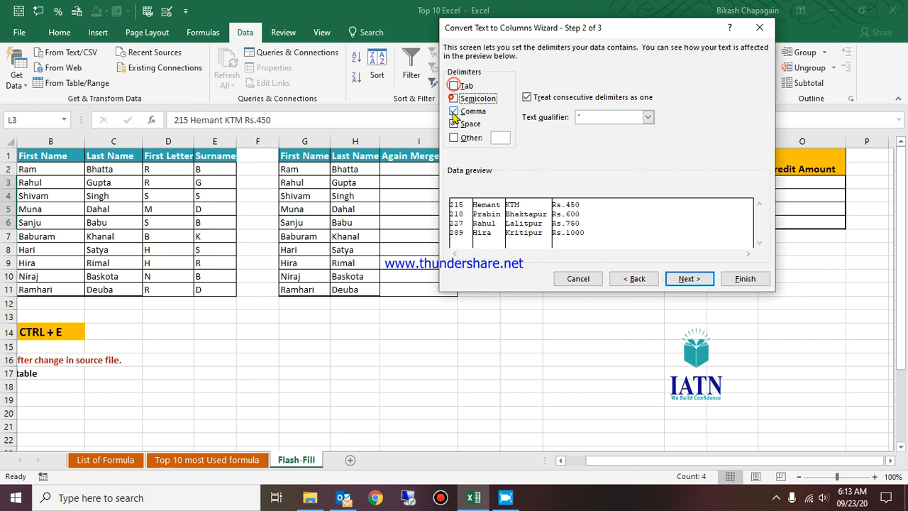
left_click(454, 111)
left_click(454, 124)
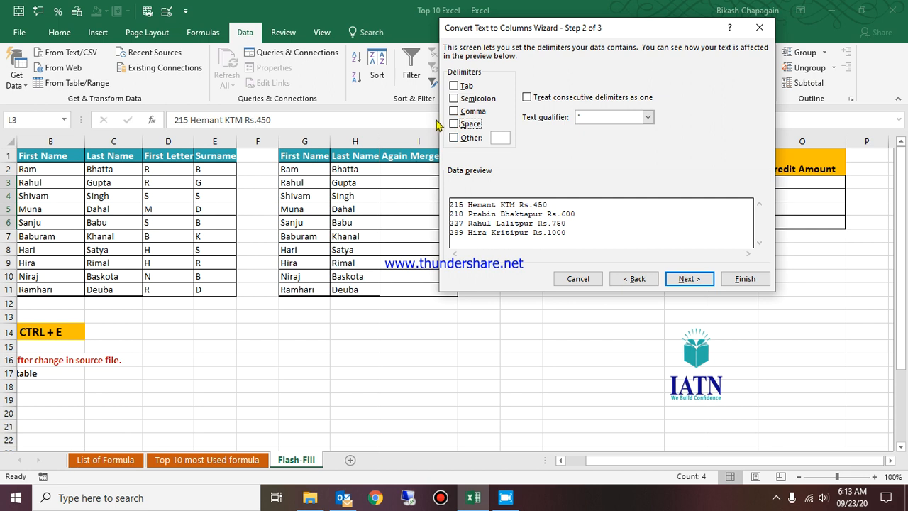
left_click(453, 86)
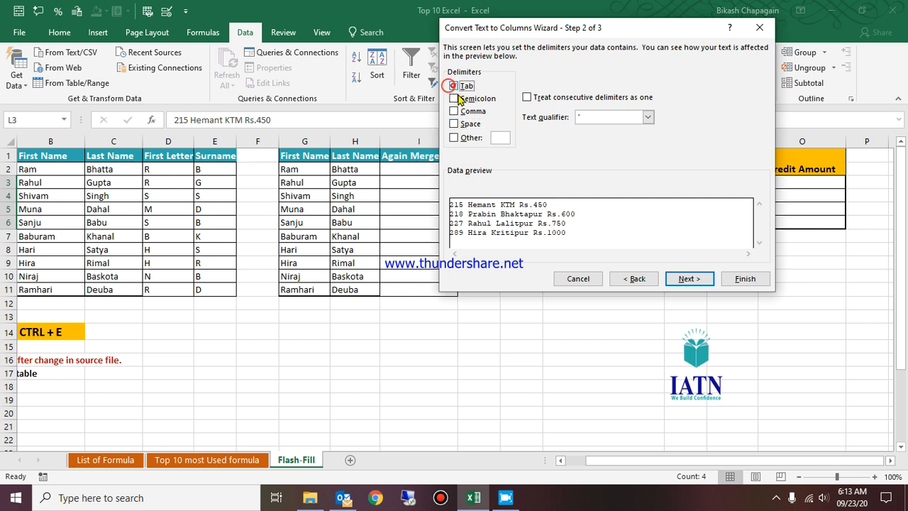
left_click(454, 99)
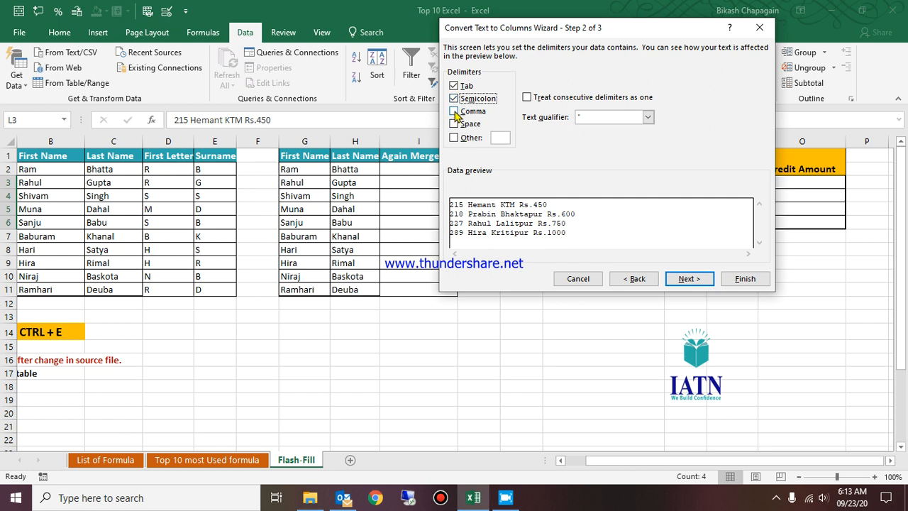
left_click(454, 111)
left_click(455, 123)
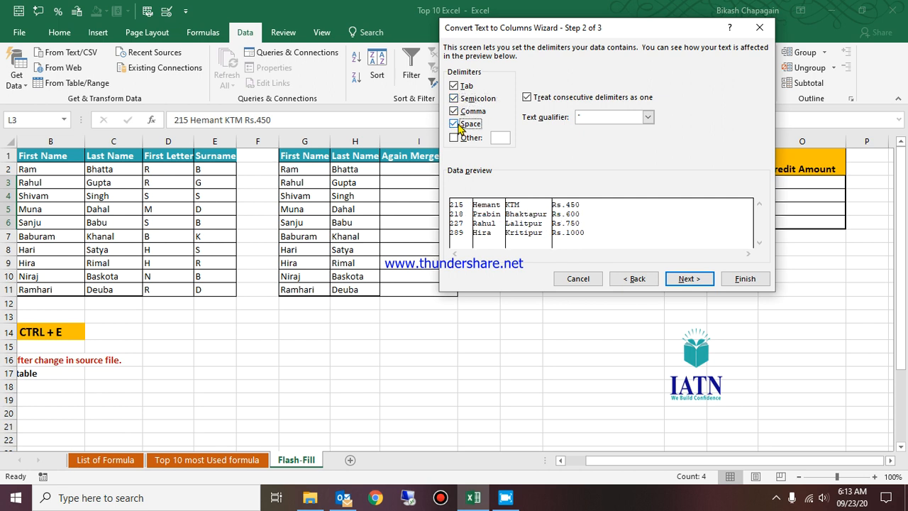
Set the split data's destination to $M$3 and complete the Text to Columns conversion in General format
left_click(687, 278)
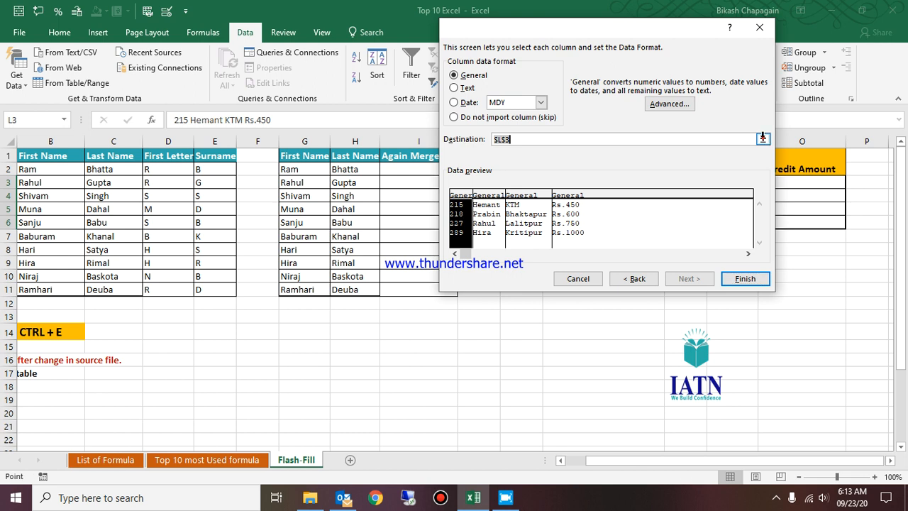
left_click(762, 140)
left_click(681, 183)
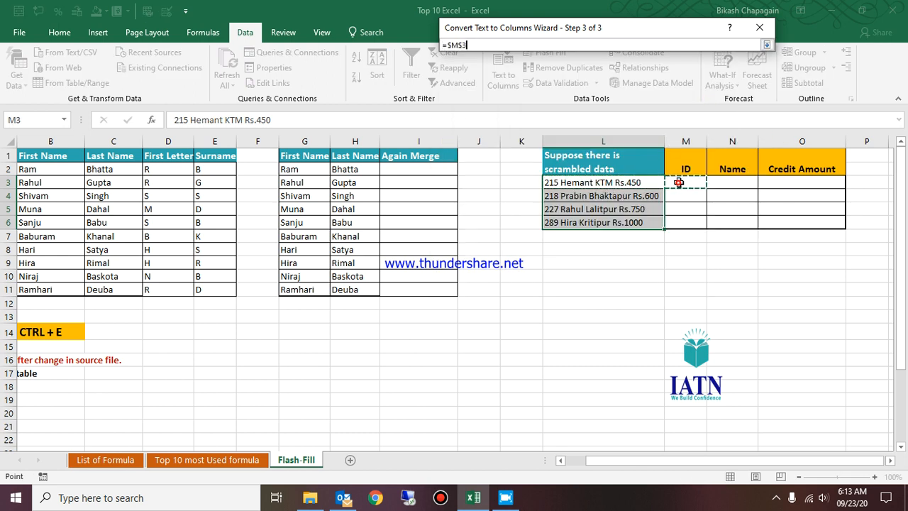
left_click(767, 45)
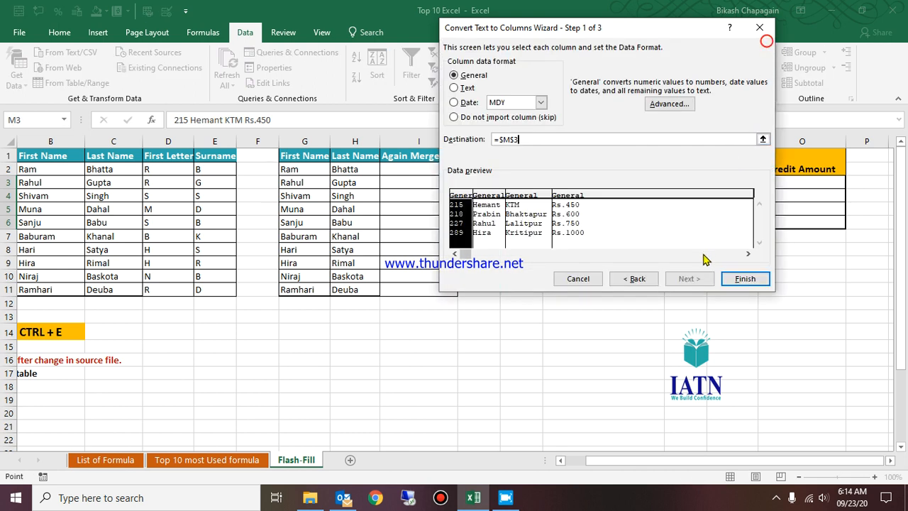
left_click(756, 277)
left_click(419, 285)
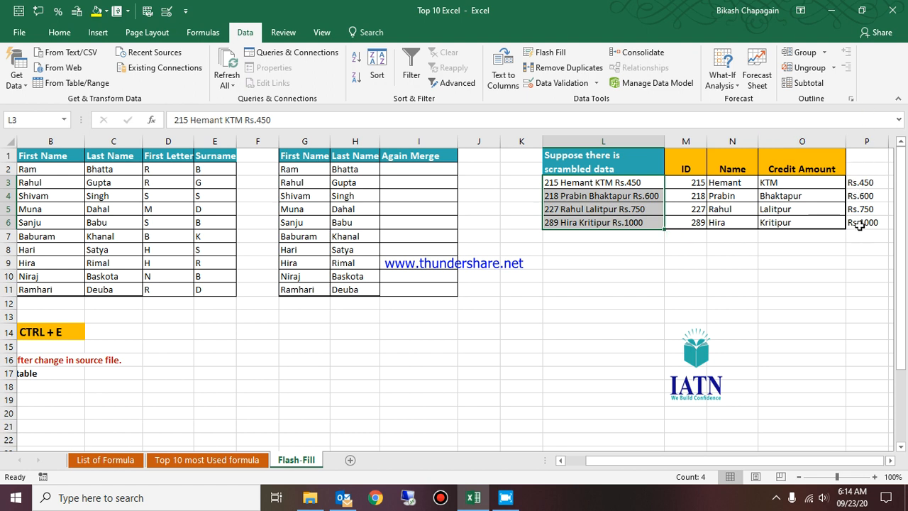
left_click(777, 141)
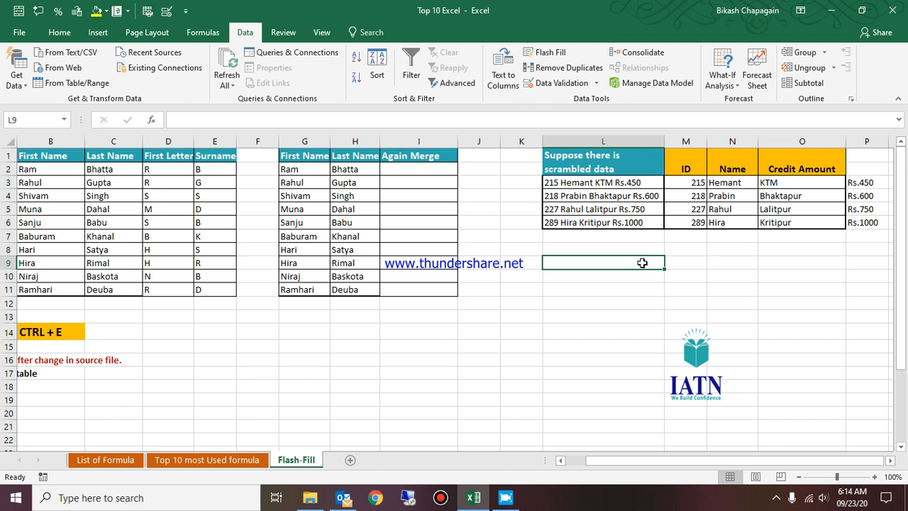
key("ctrl+Left")
key("ctrl+Left")
key("ctrl+Left")
key("ctrl+Left")
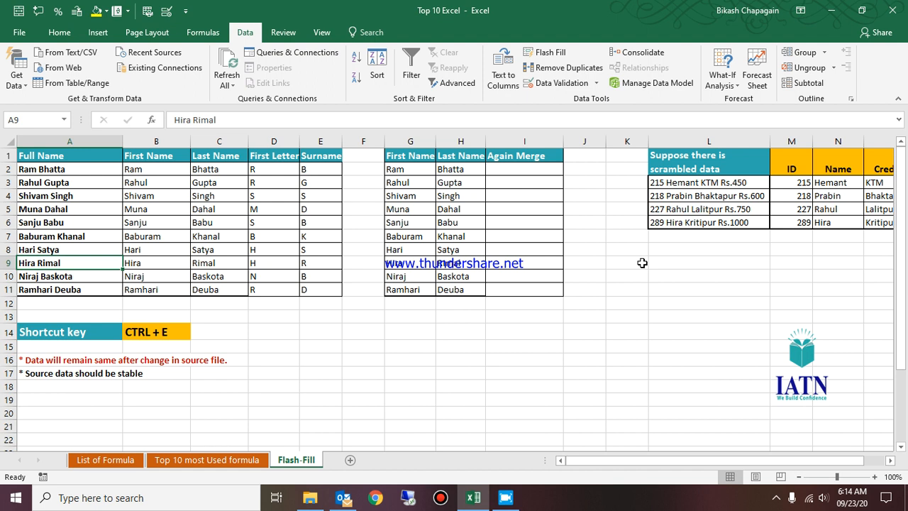
left_click(59, 33)
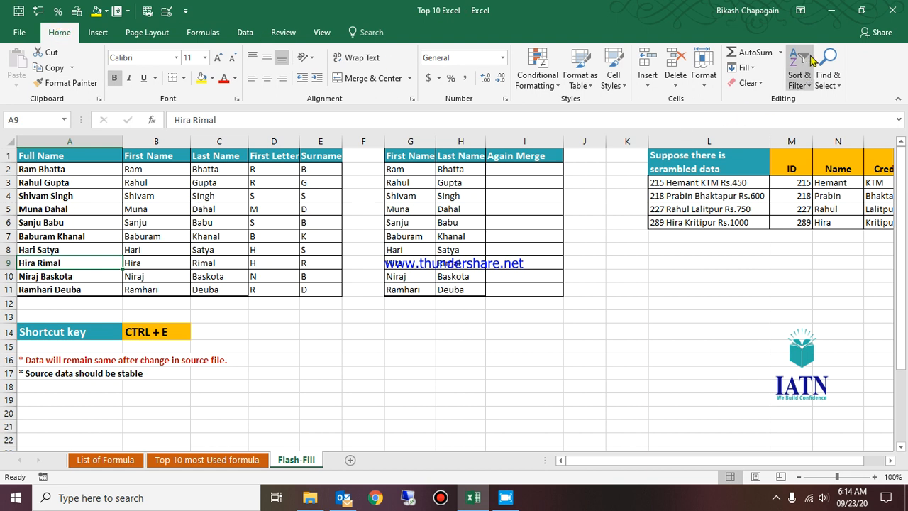
left_click(800, 10)
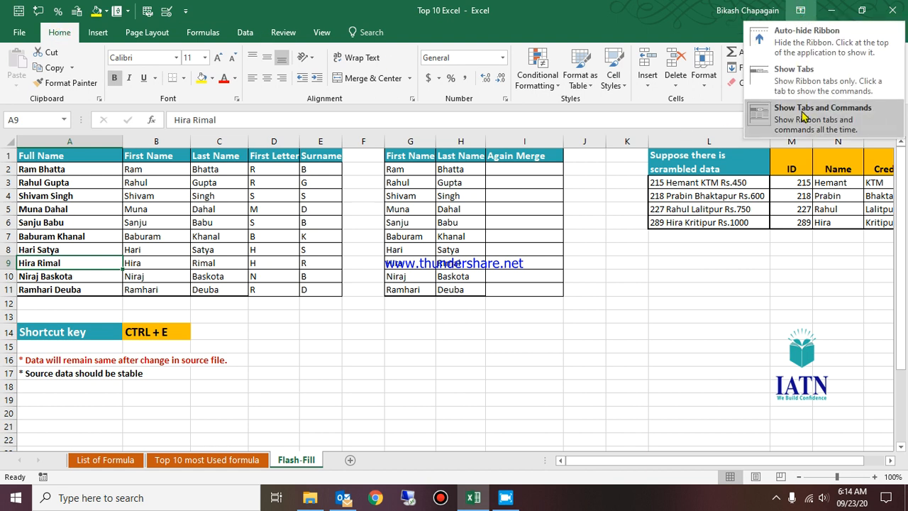